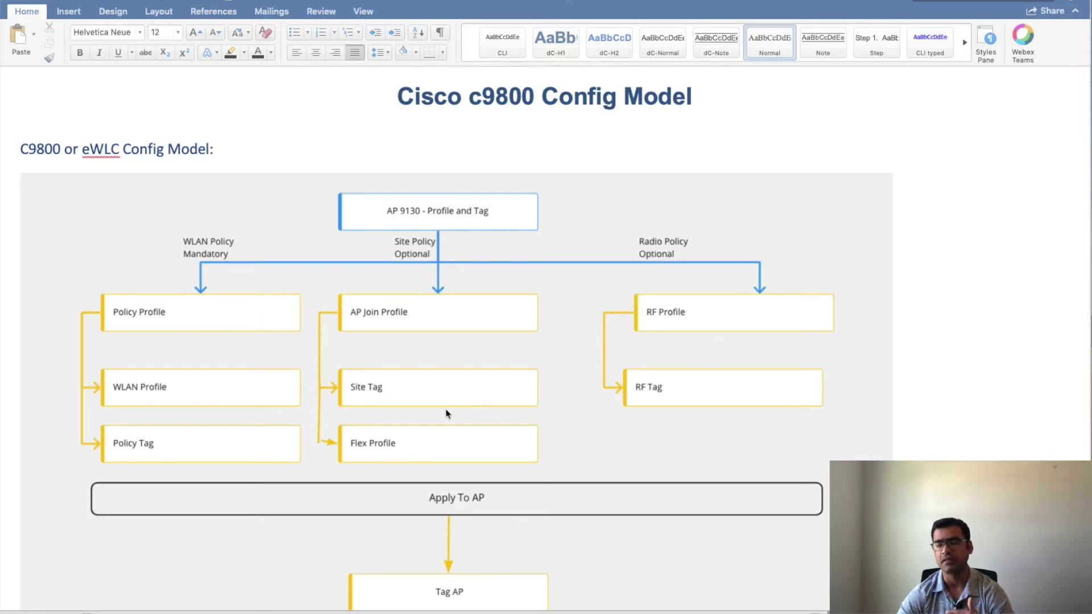
Step: Scroll past the config model diagram to the Profiles, Tags and Assignment Method lists and Note
scroll(531, 414, "down", 2)
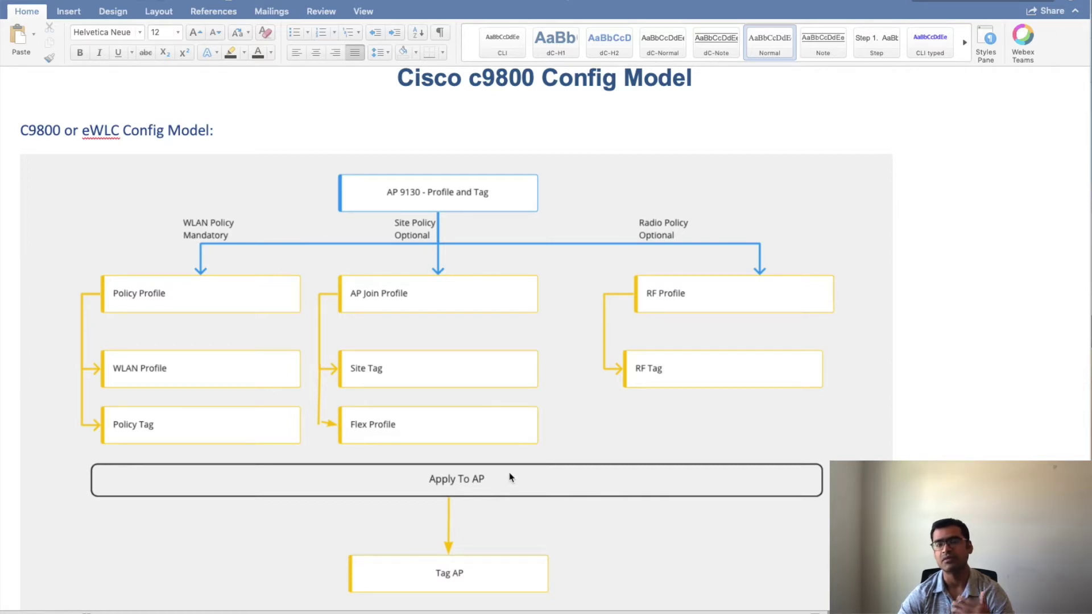
scroll(510, 477, "down", 10)
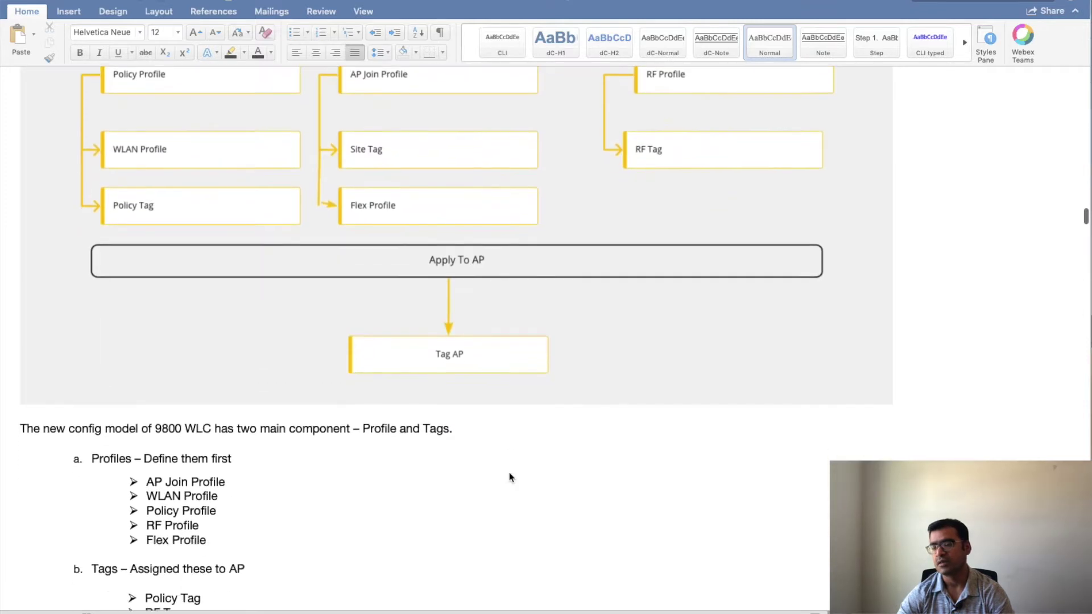
scroll(510, 478, "down", 3)
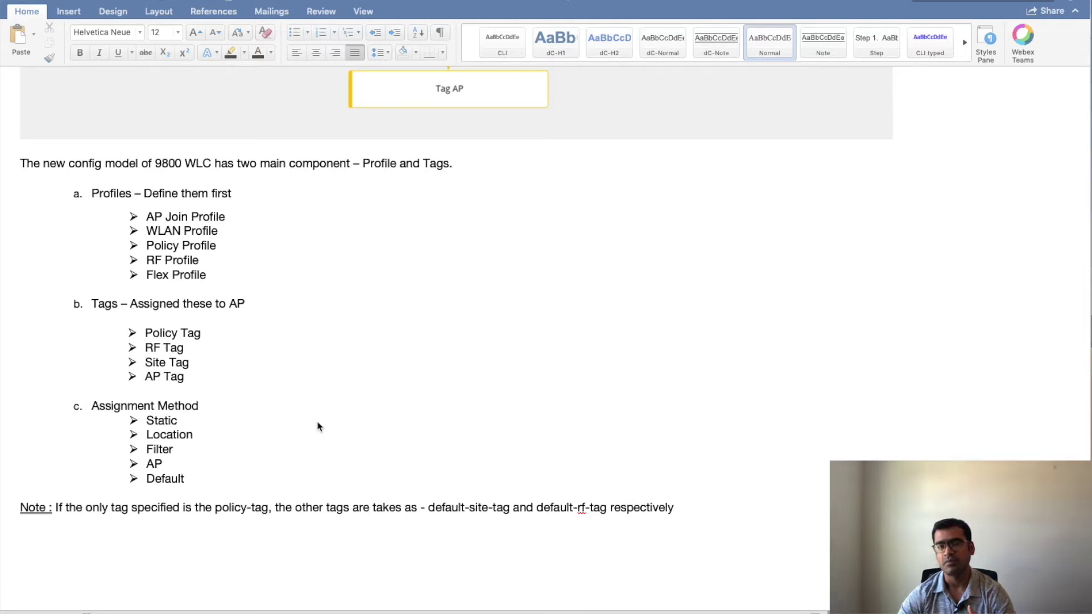
Step: Scroll down to the Demo topology of 9800-wlc-pri, 9800-wlc-sec and AP-9130
scroll(317, 426, "down", 15)
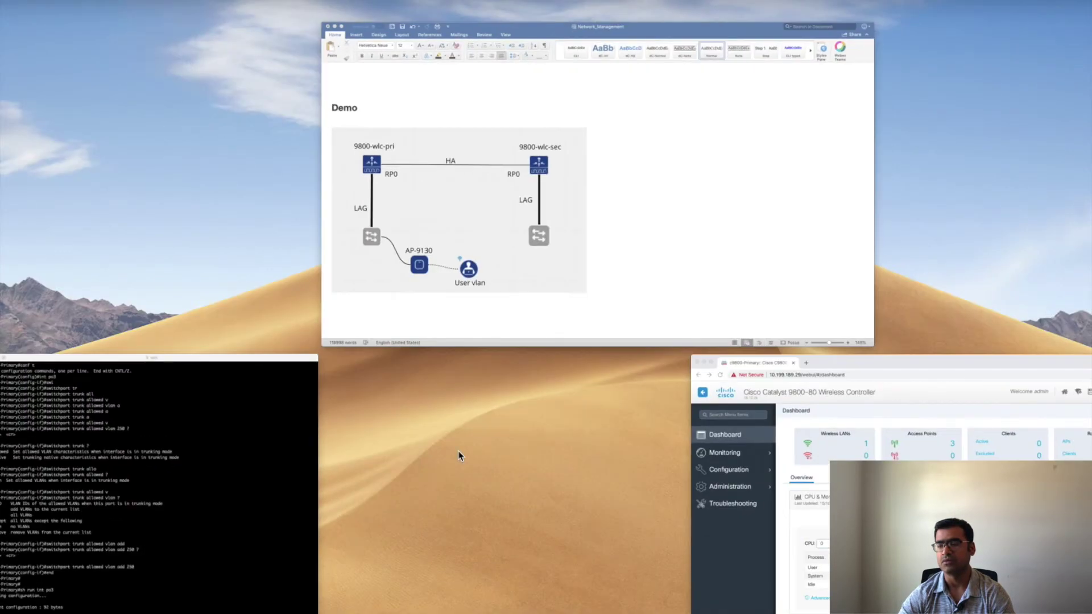
Step: Highlight VLANs 250 and 10 in the Terminal's show run int po3 trunk output
left_click(158, 548)
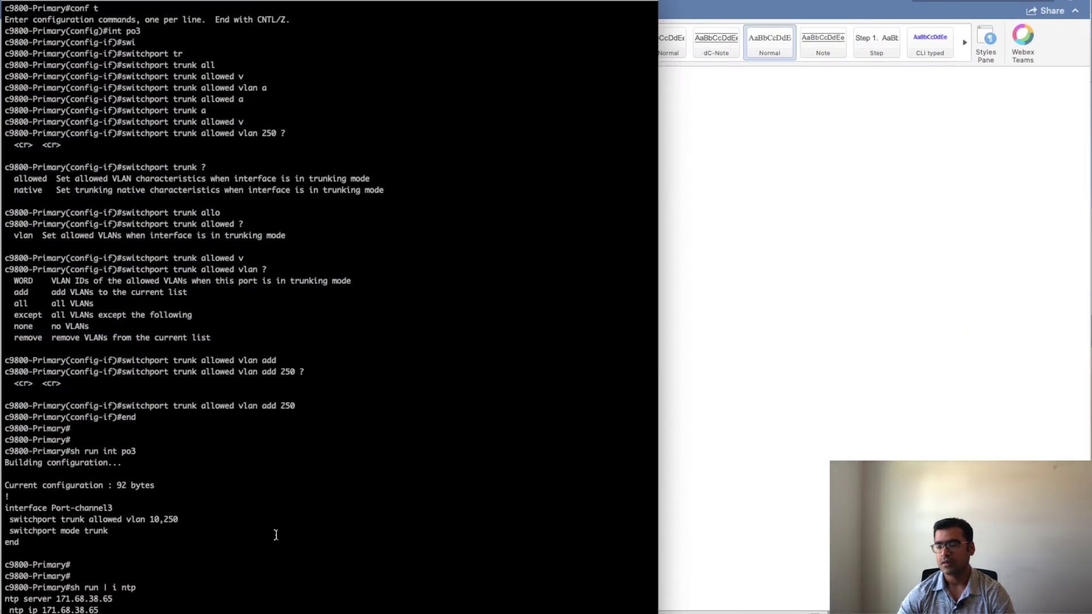
scroll(276, 535, "up", 2)
scroll(276, 535, "down", 2)
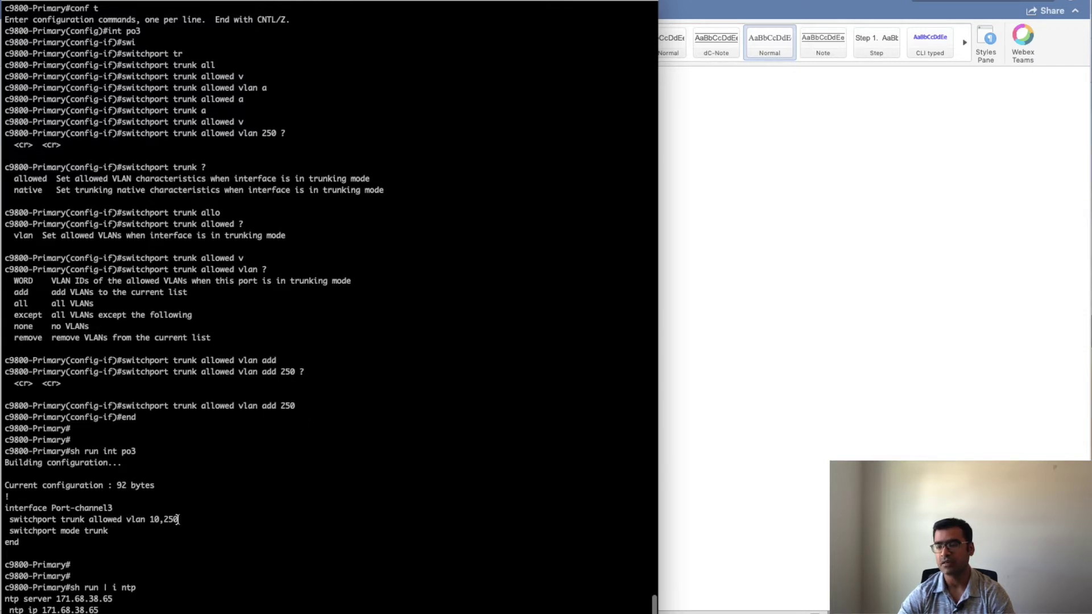
left_click_drag(178, 519, 164, 519)
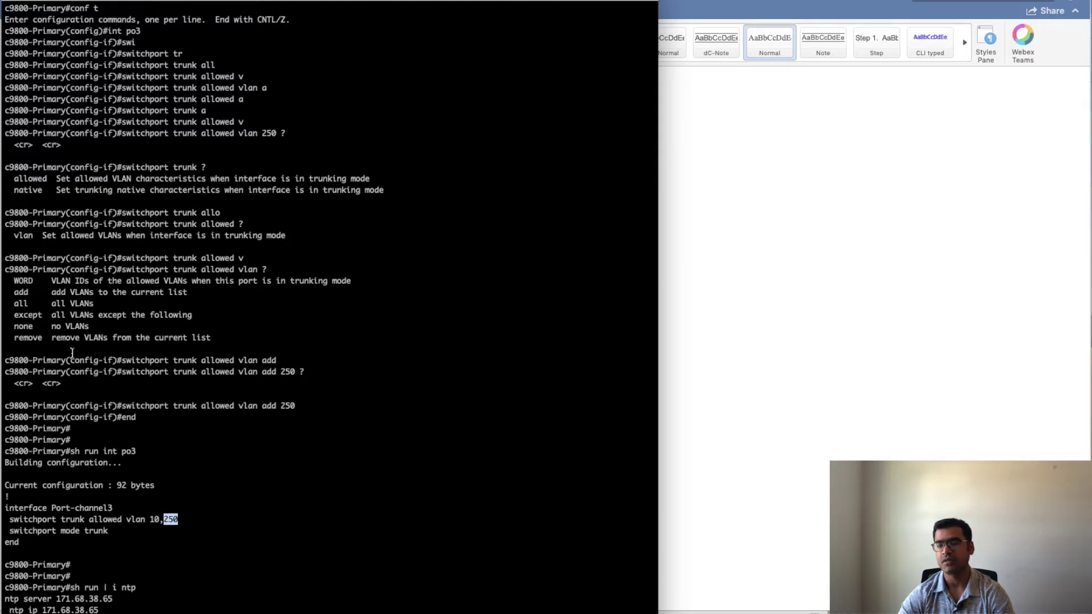
left_click_drag(159, 519, 3, 514)
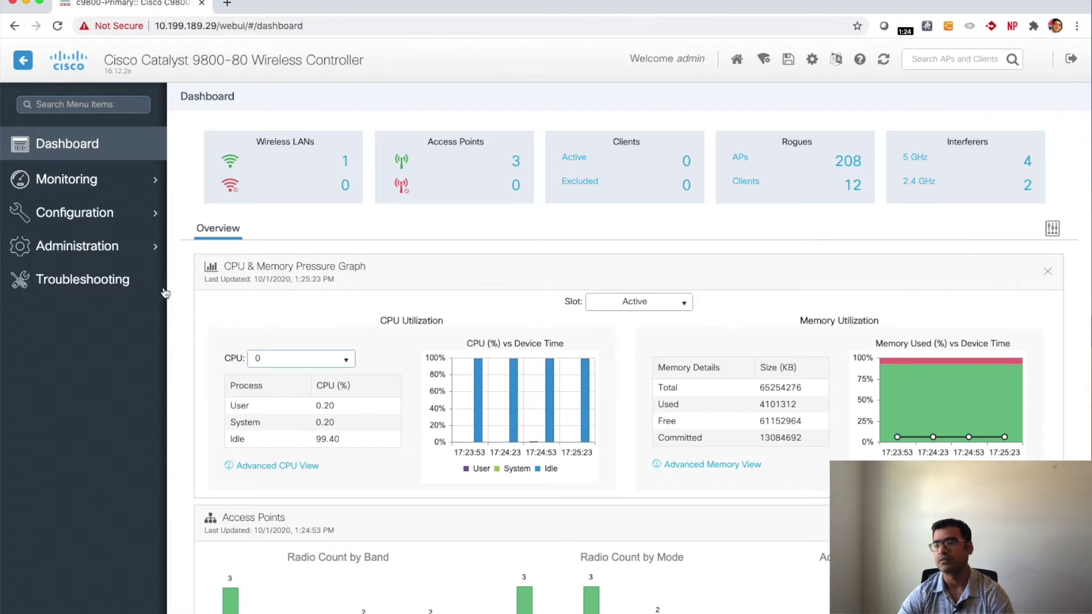
Step: Navigate to Configuration > Wireless > Access Points to list the three APs
left_click(139, 253)
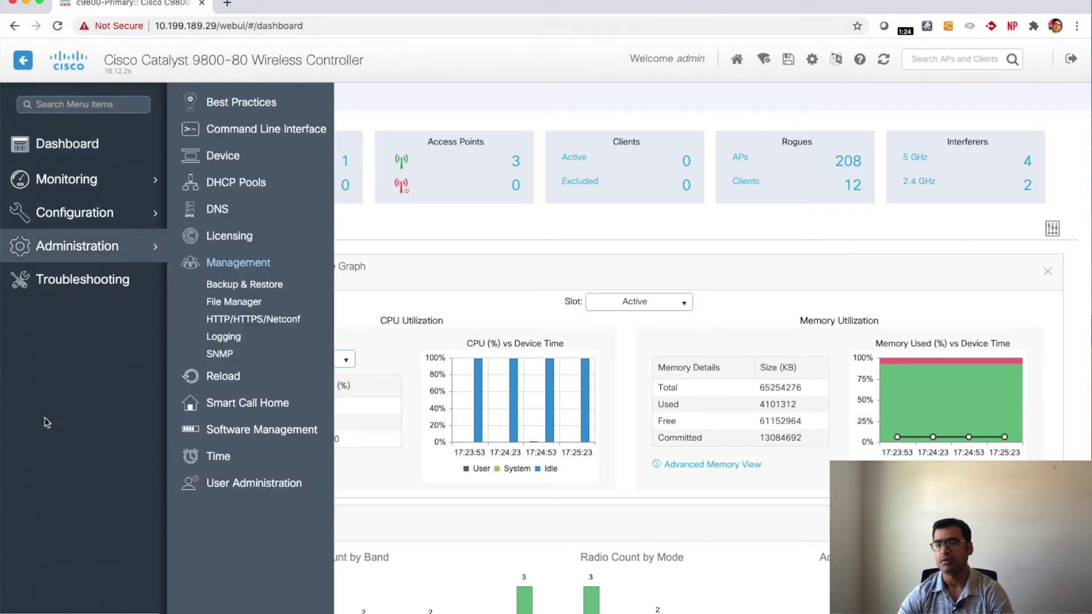
left_click(103, 219)
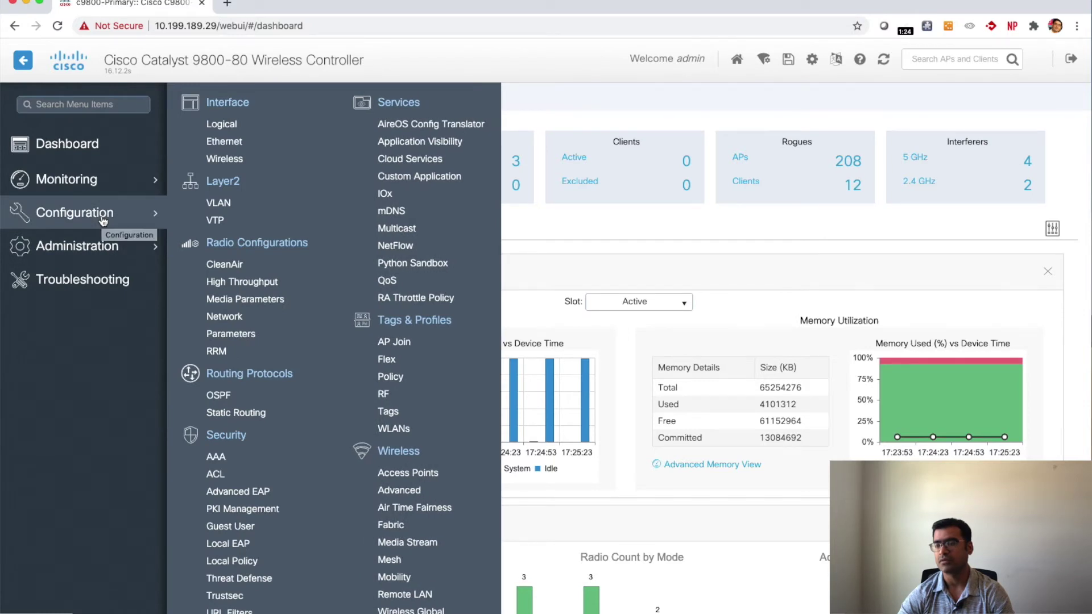
left_click(439, 479)
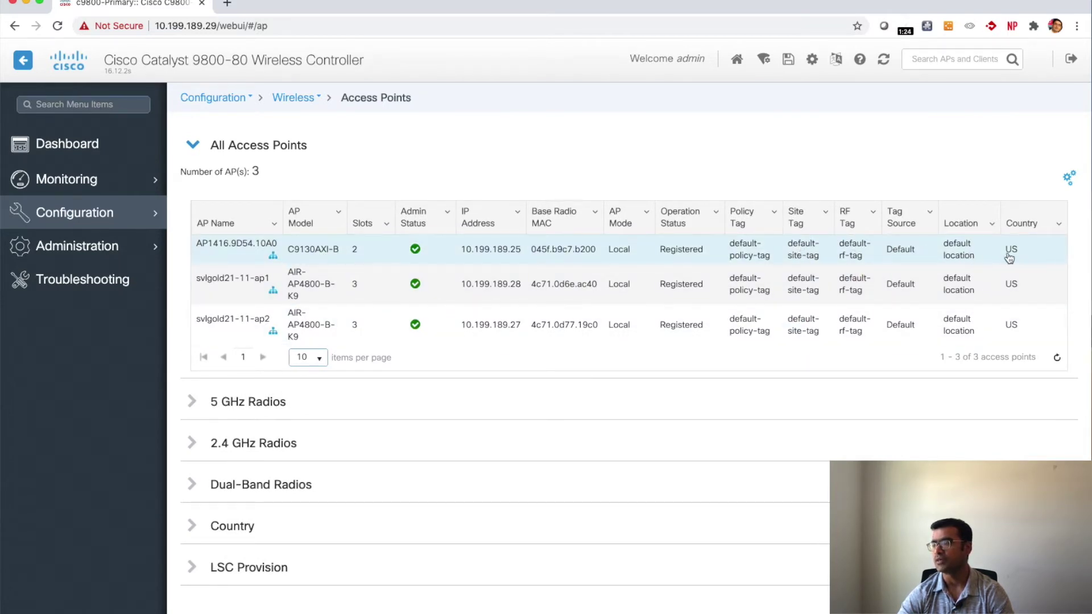
Step: Inspect the first AP's operational configuration tree, then close it
left_click(274, 257)
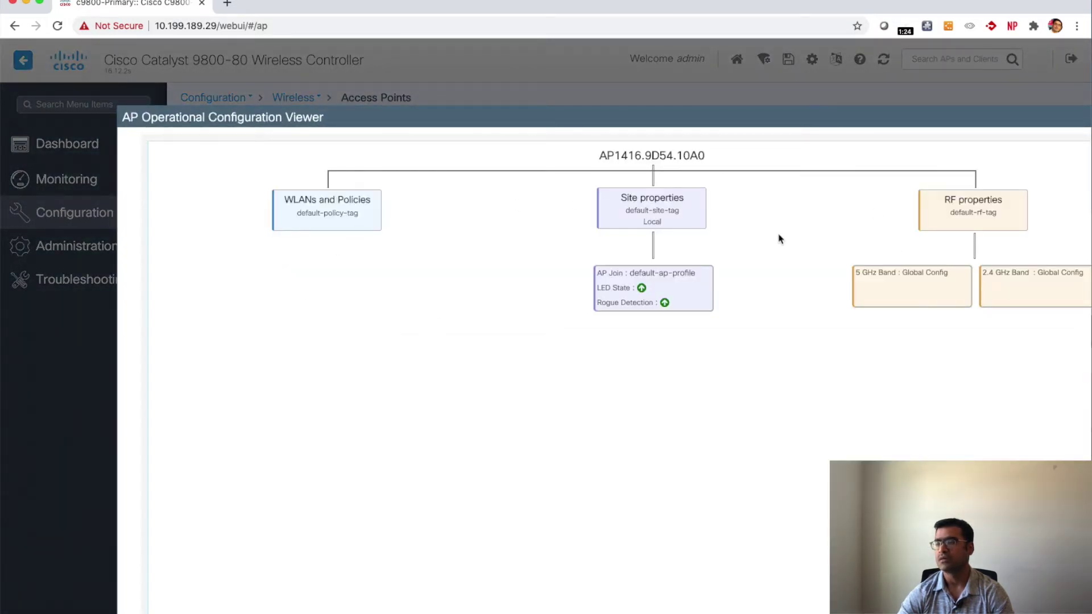
scroll(778, 237, "right", 3)
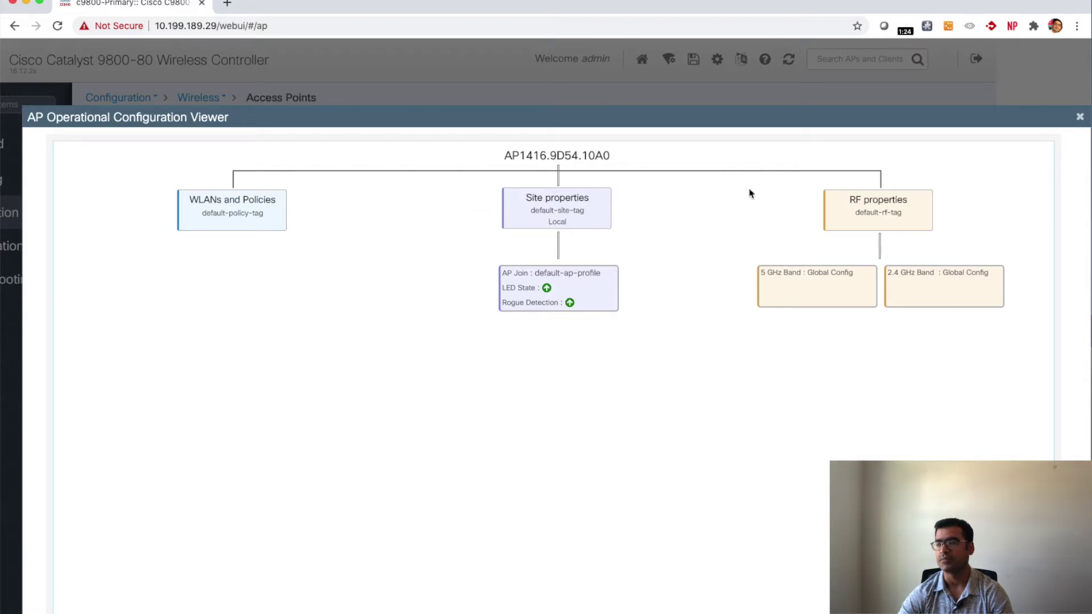
left_click(1079, 117)
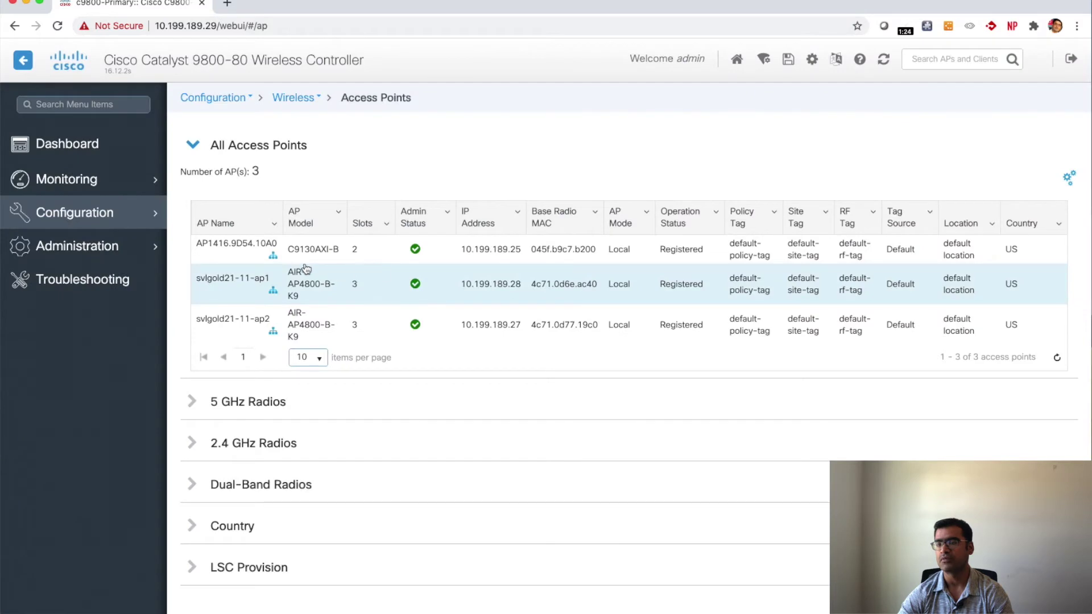
mouse_move(105, 216)
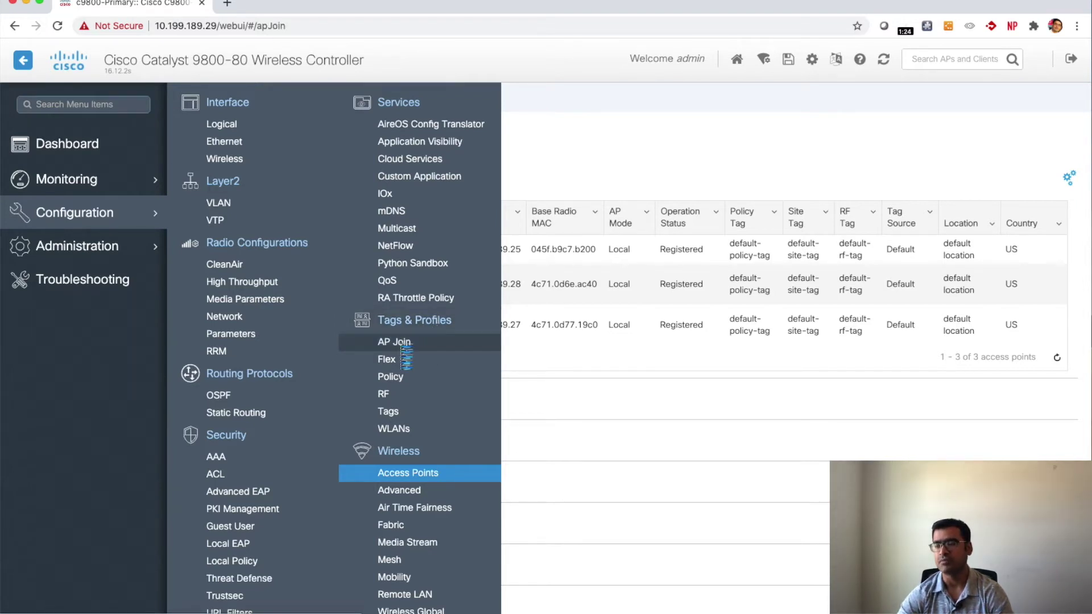
Step: Add a new AP join profile named My_9800
left_click(402, 348)
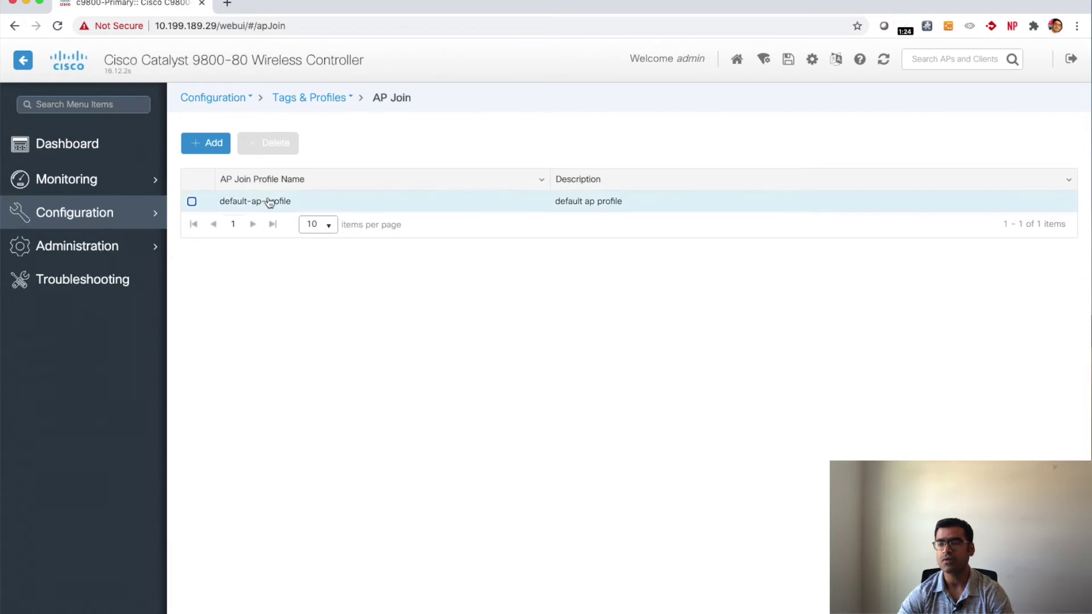
left_click(206, 147)
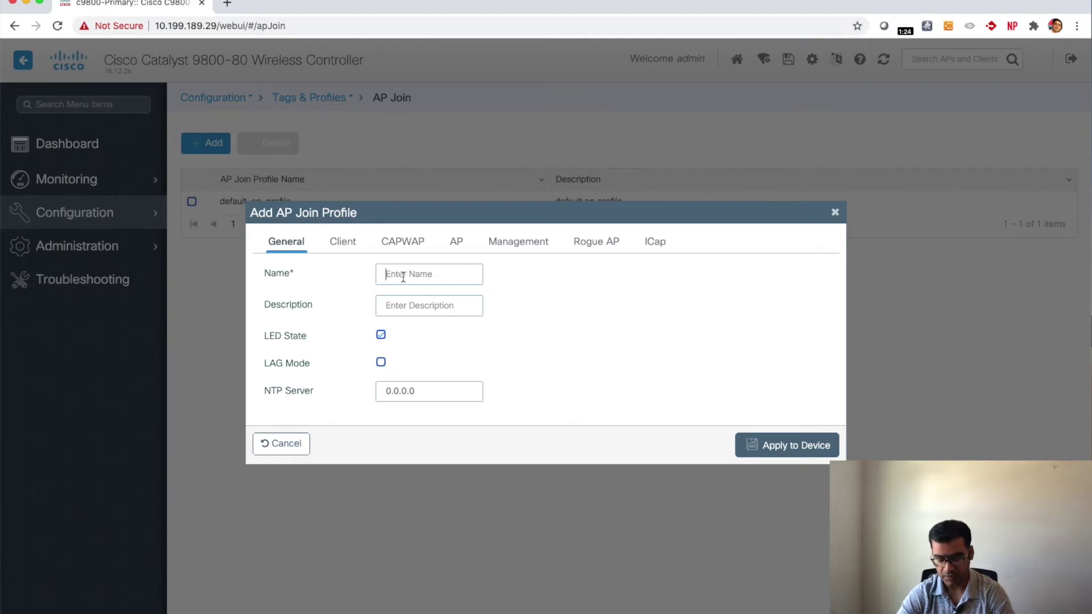
type("My_")
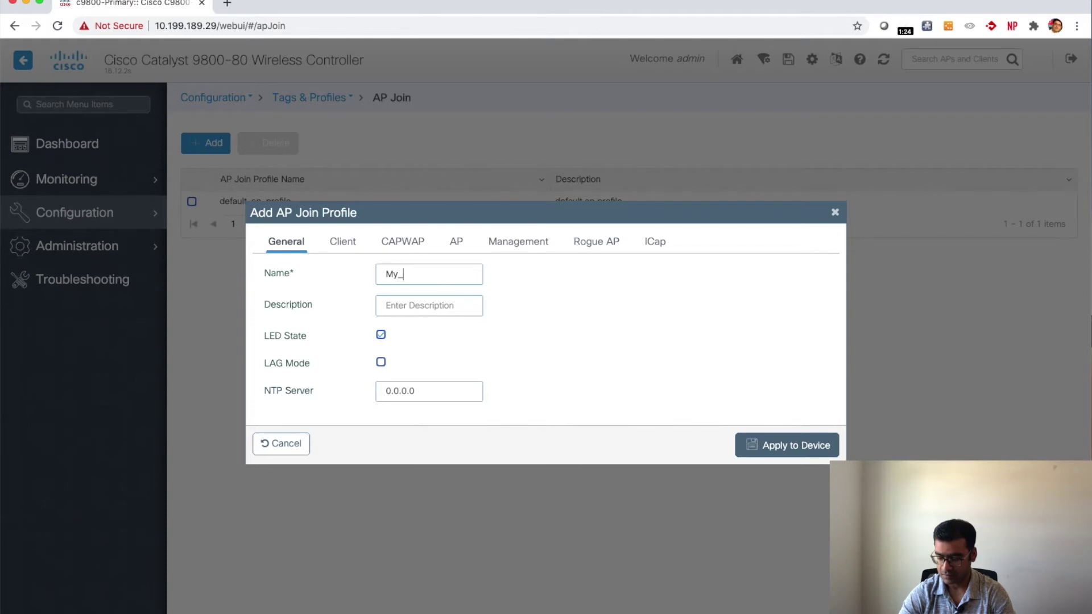
type("9800")
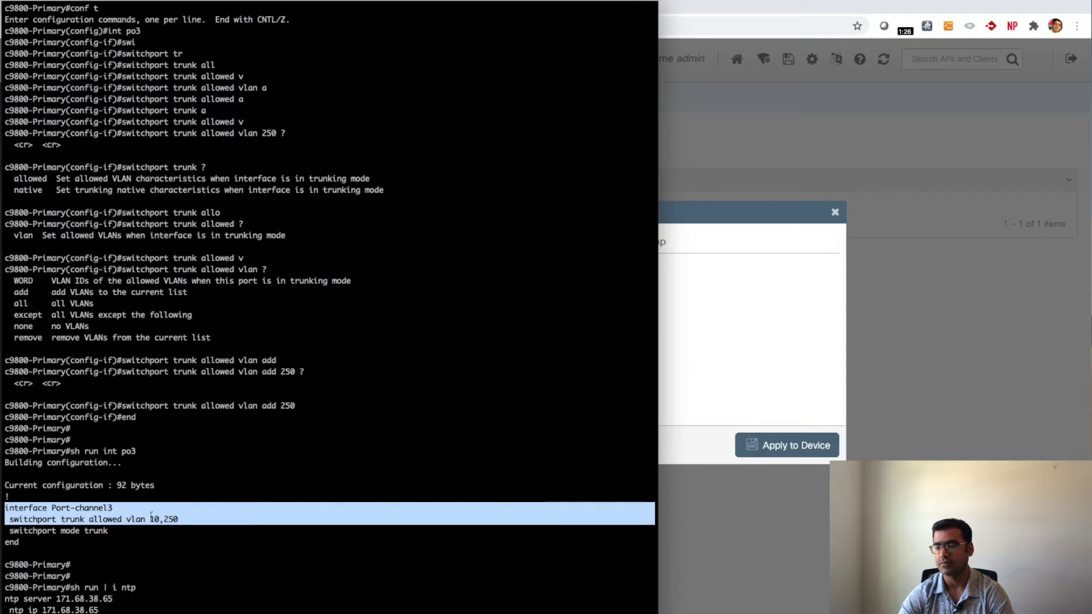
Step: Set the profile's NTP server to 171.68.38.65, copied from the terminal
left_click_drag(99, 609, 44, 609)
key("super+c")
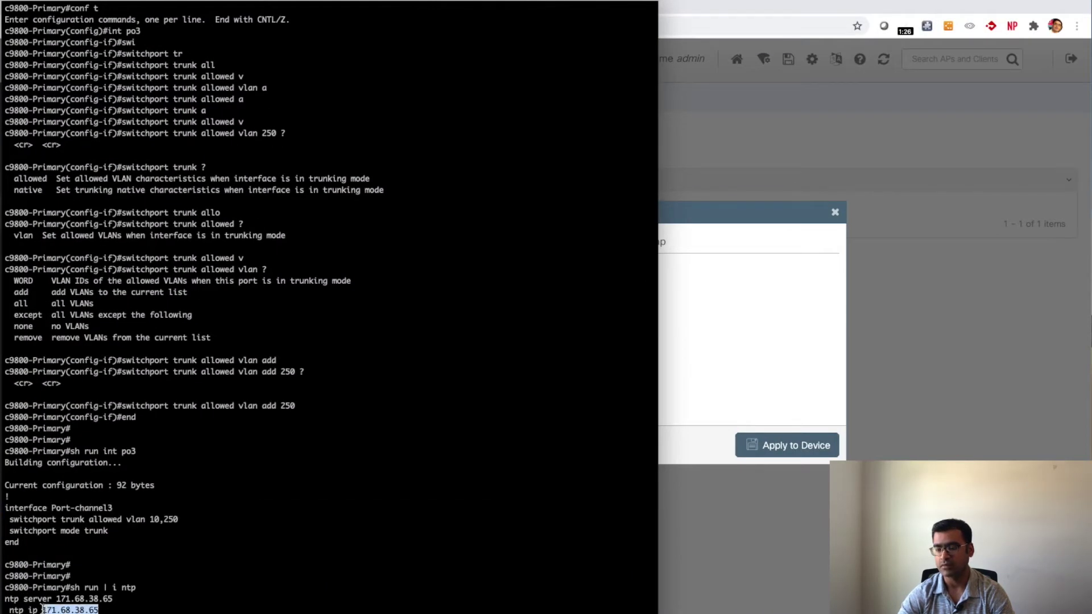
left_click(773, 354)
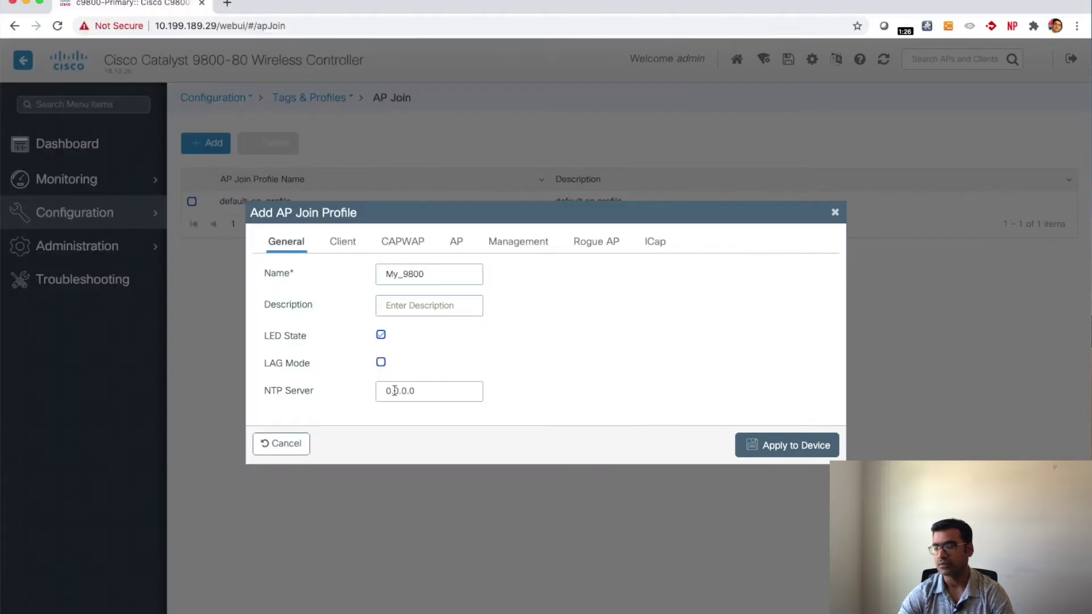
left_click_drag(413, 391, 359, 395)
key("super+v")
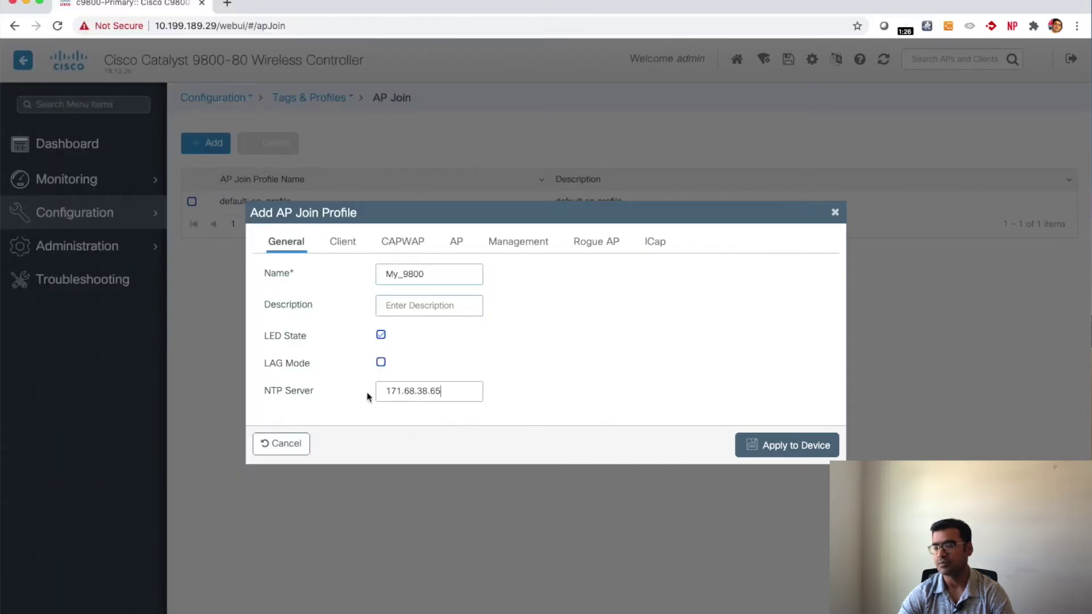
Step: Set the My_9800 primary controller to c9800-Primary at 10.199.189.29 under CAPWAP High Availability
left_click(344, 242)
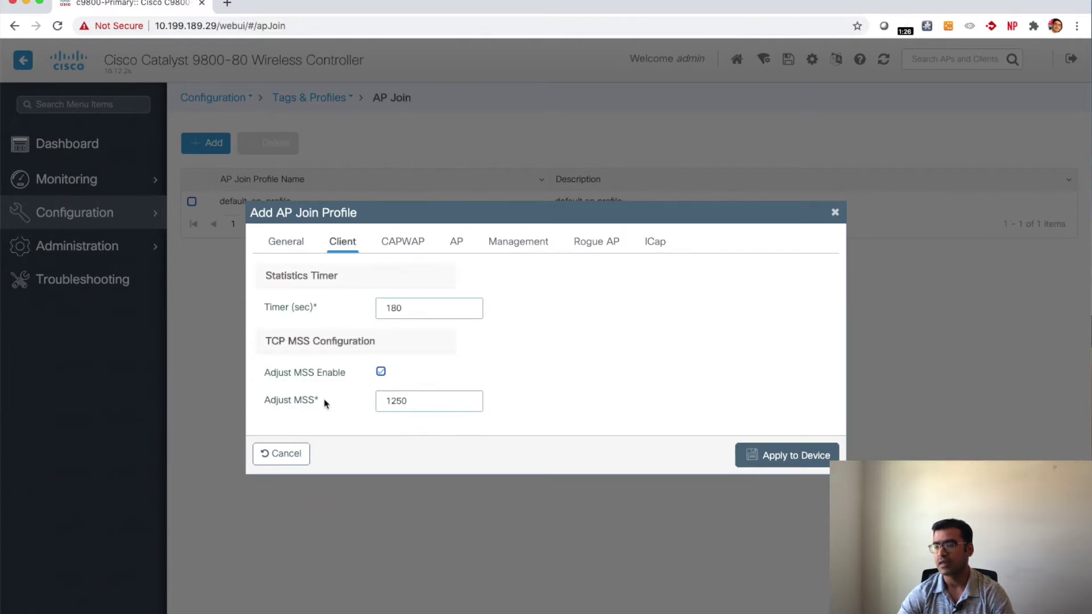
left_click_drag(315, 401, 260, 403)
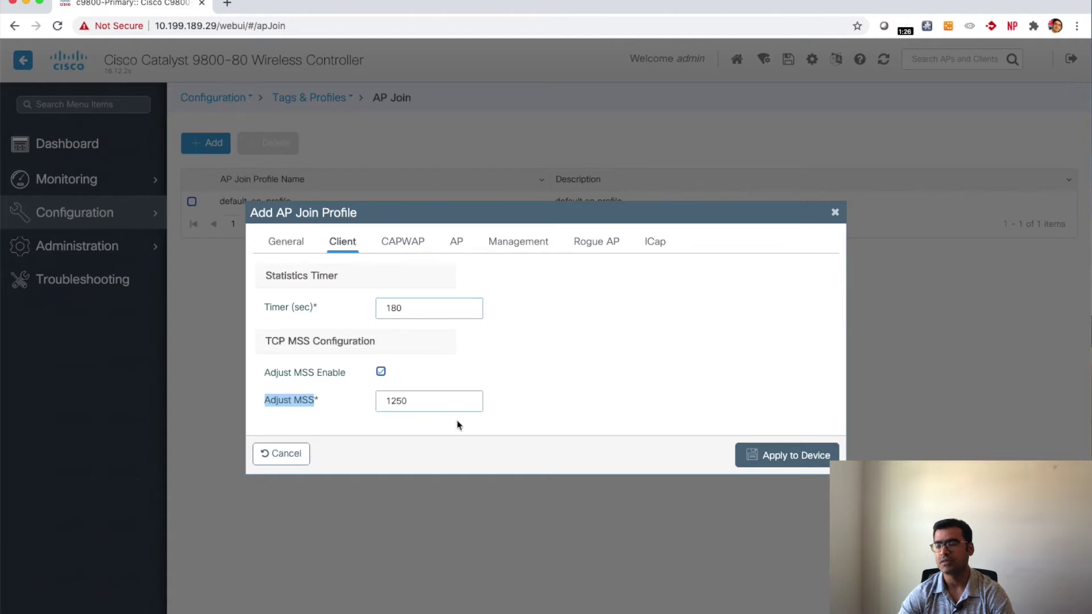
left_click(417, 245)
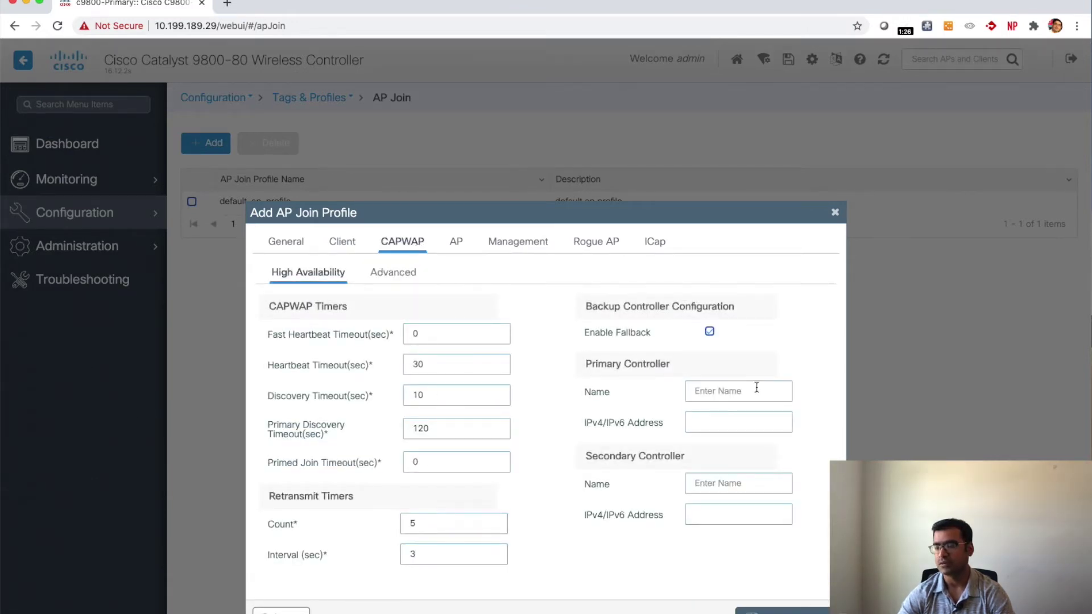
left_click(702, 424)
type("10")
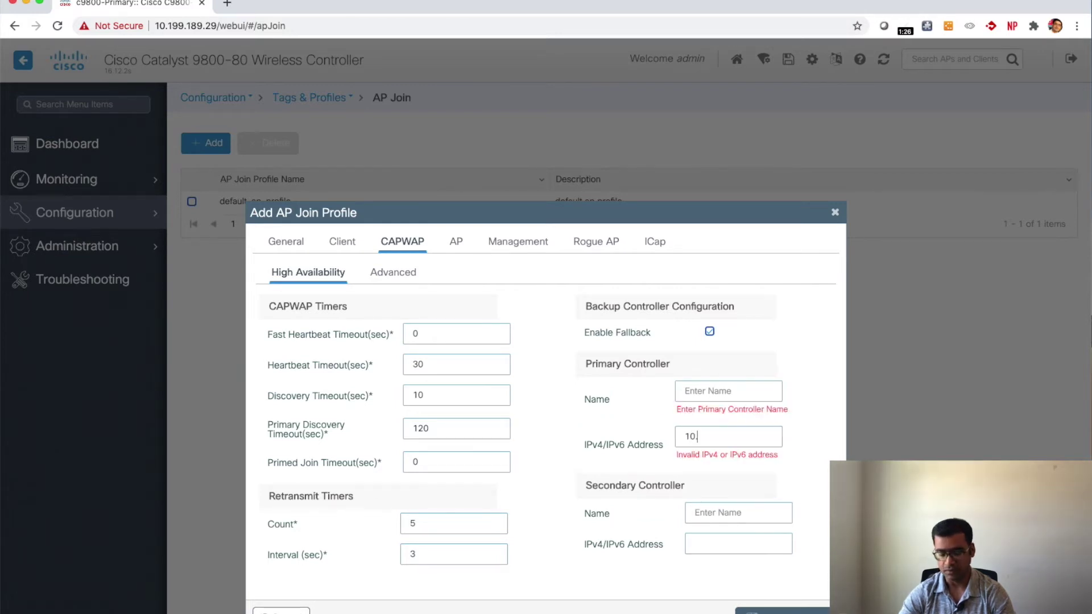
type(".199")
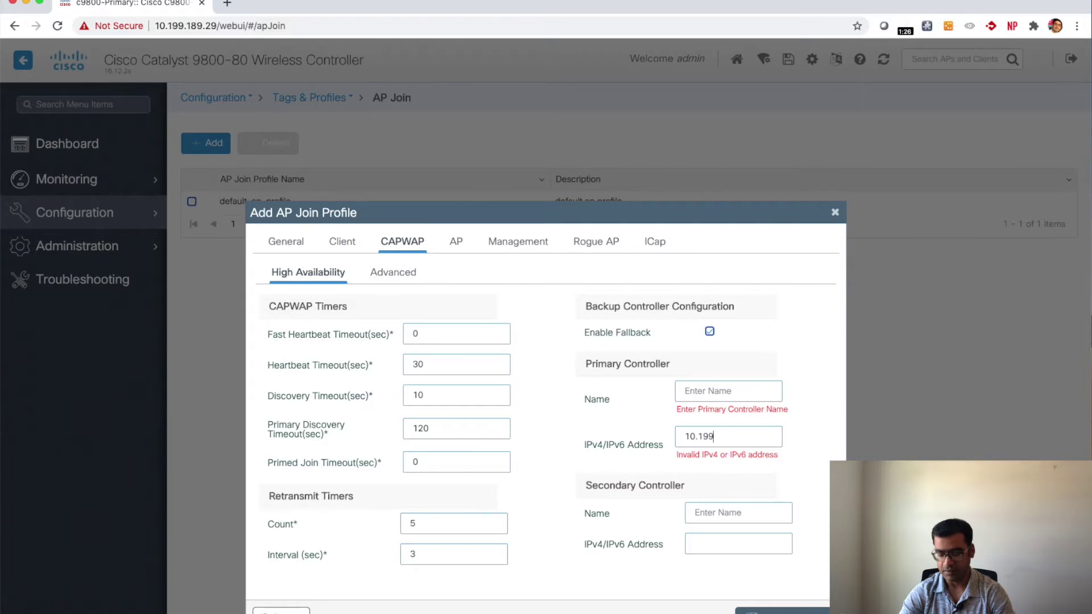
type(".189.29")
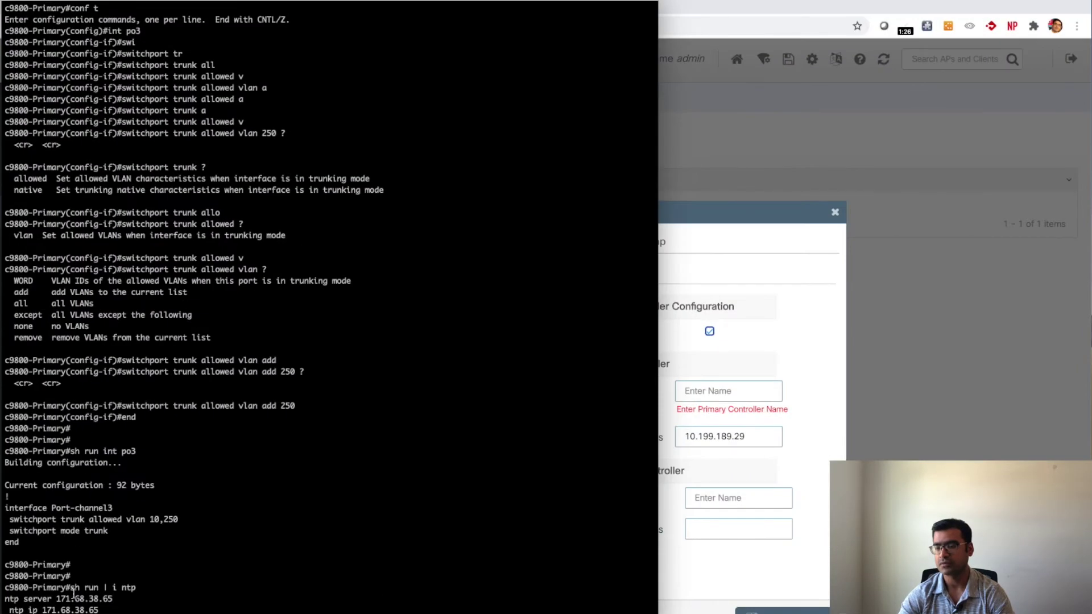
left_click_drag(67, 587, 4, 586)
key("super+c")
left_click(319, 577)
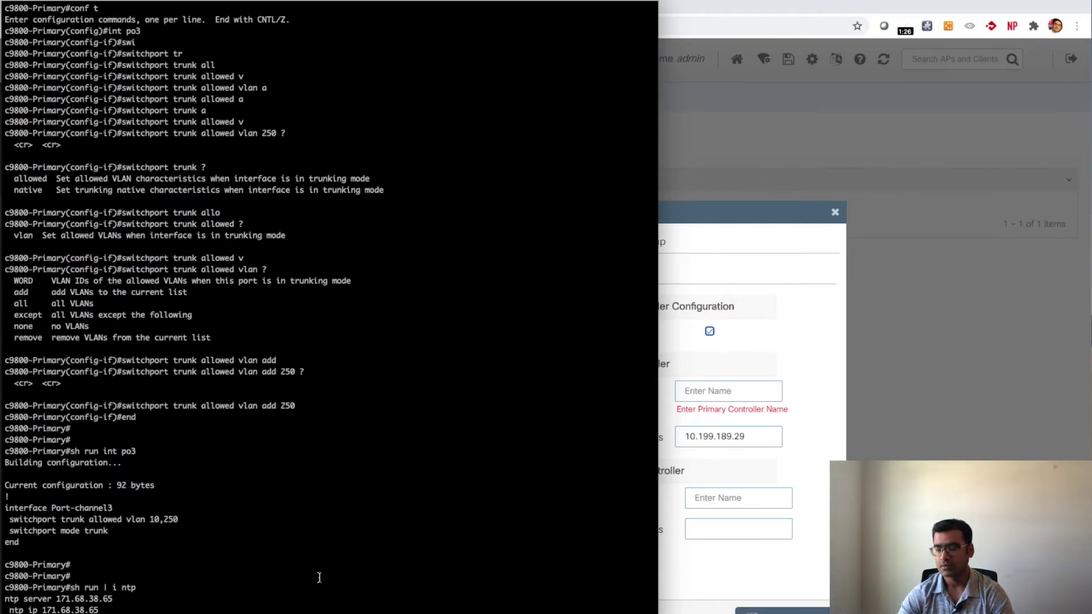
left_click(723, 393)
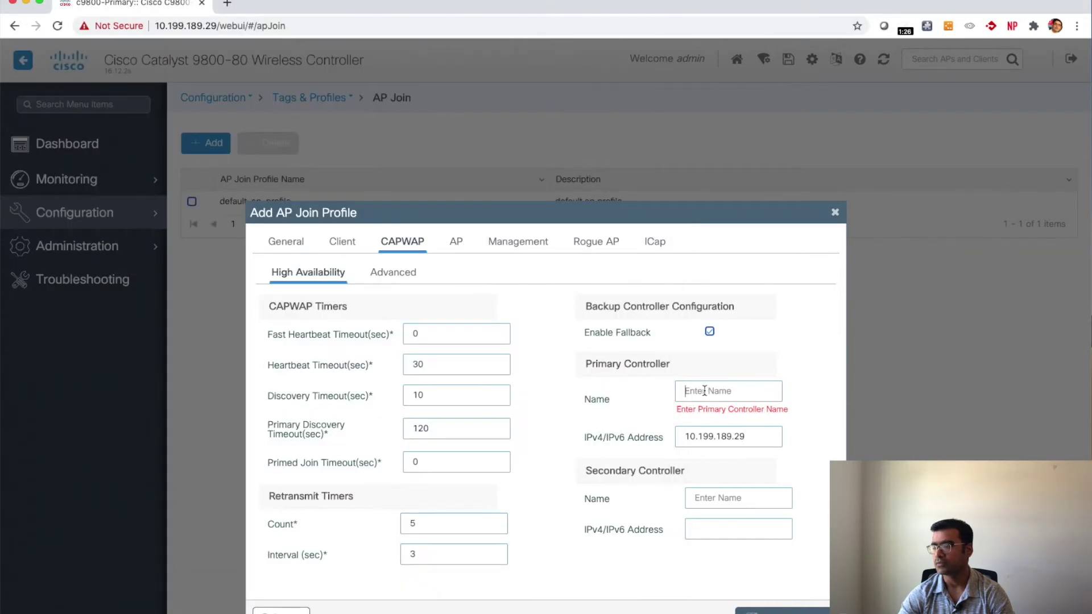
key("super+v")
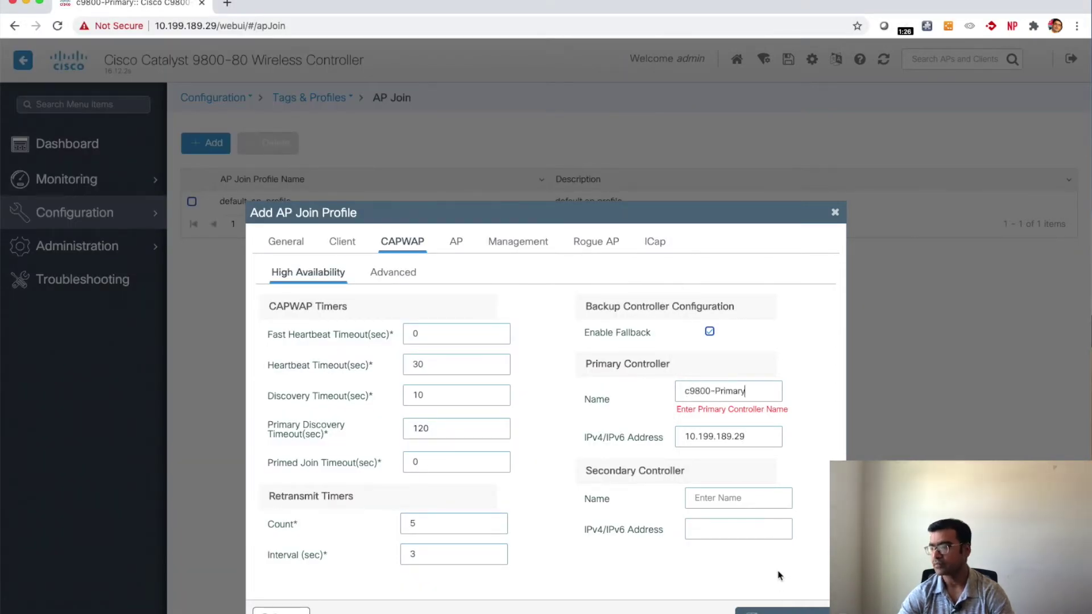
left_click(458, 244)
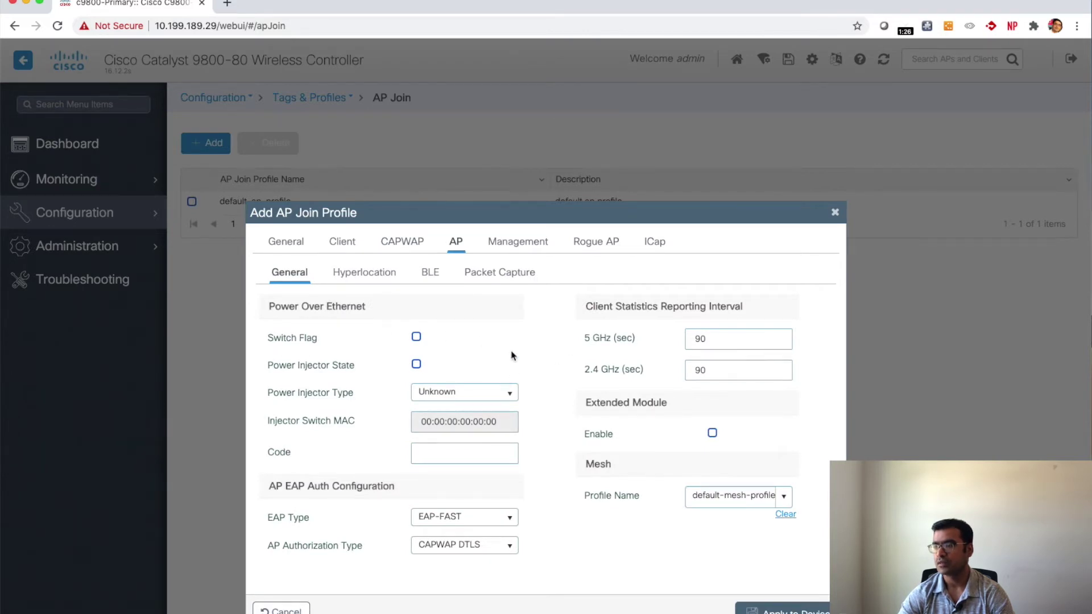
Step: Fill in the AP management username, password and secret under Management > User
scroll(514, 356, "down", 1)
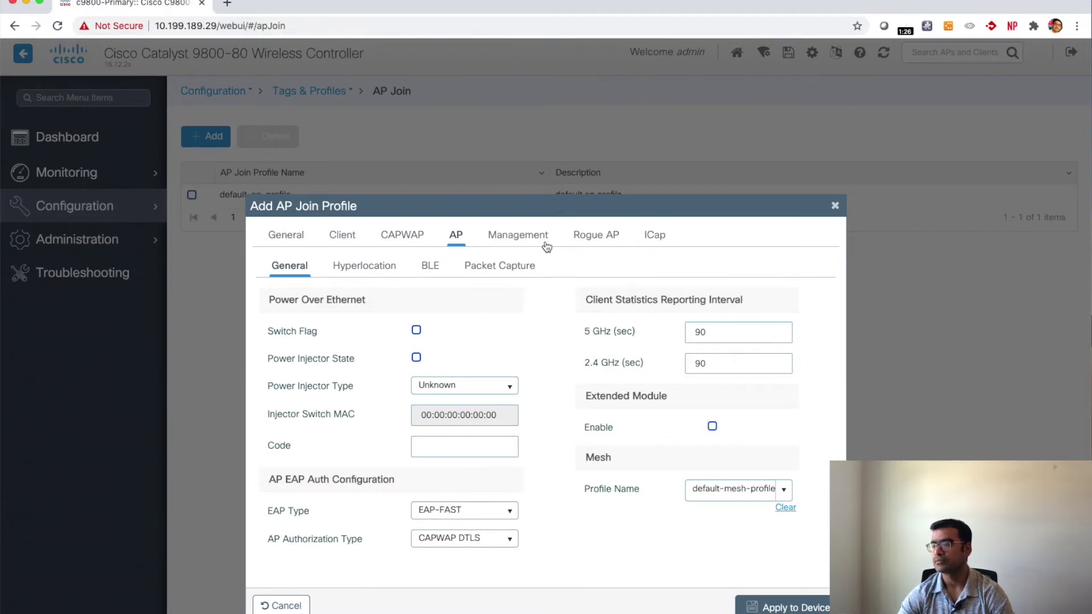
left_click(514, 238)
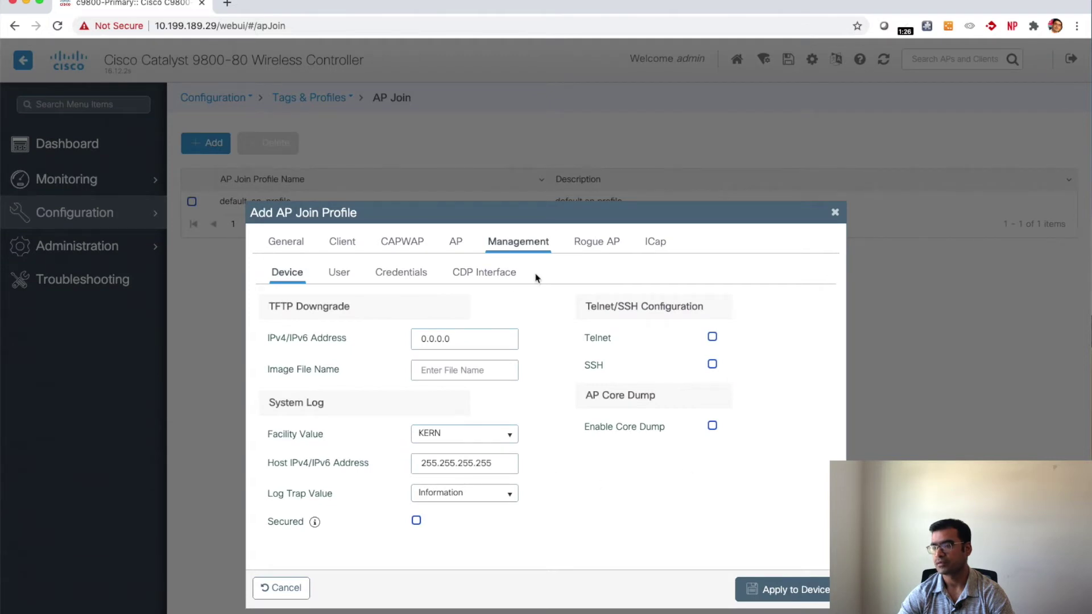
left_click(343, 273)
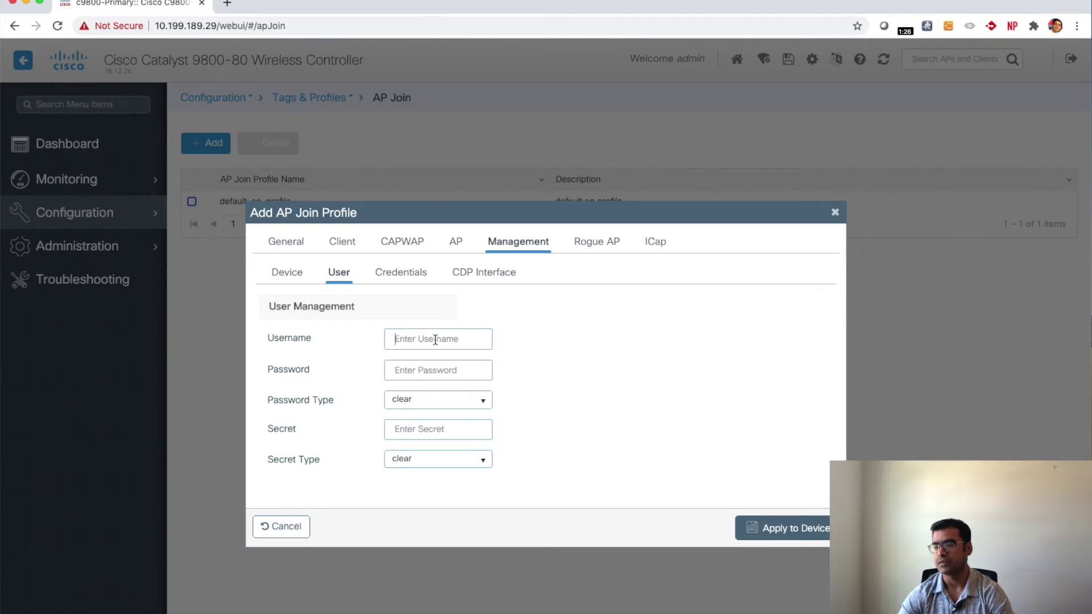
left_click(435, 339)
type("admin")
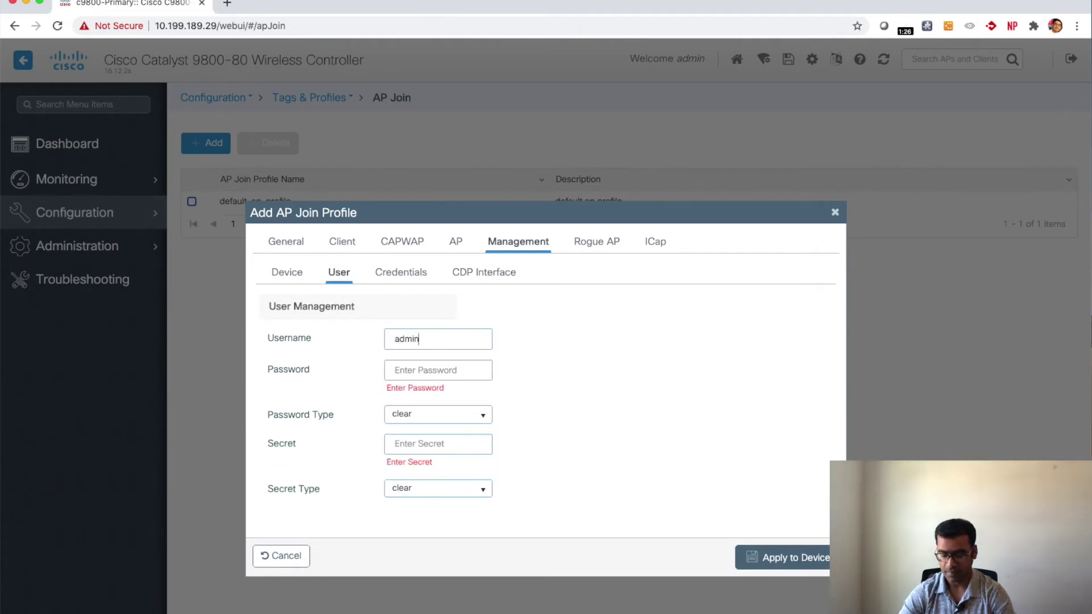
type("C")
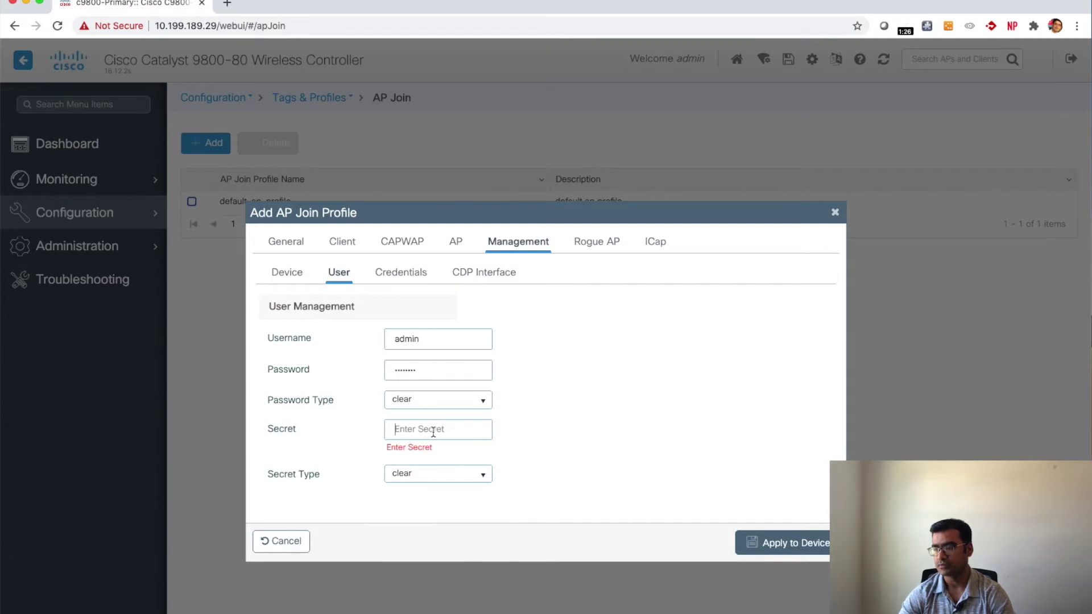
type("C")
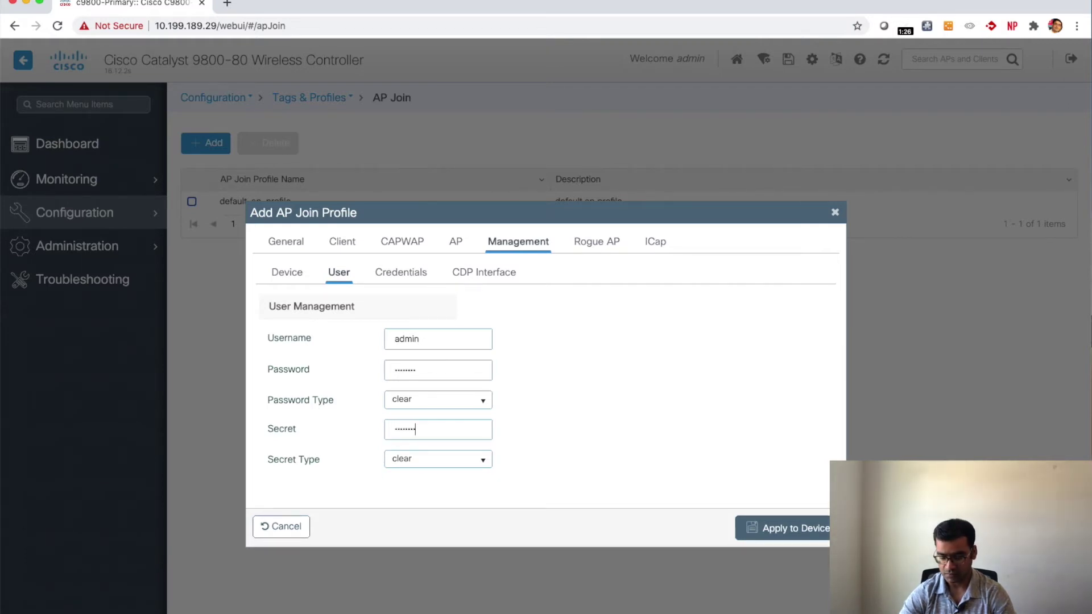
left_click(401, 278)
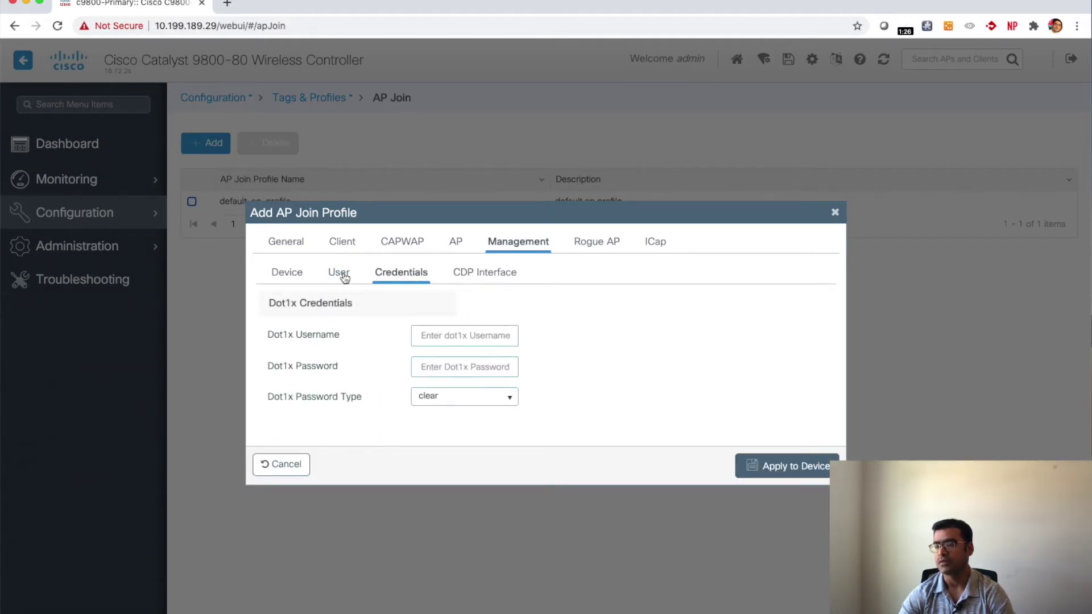
left_click(344, 277)
left_click(602, 248)
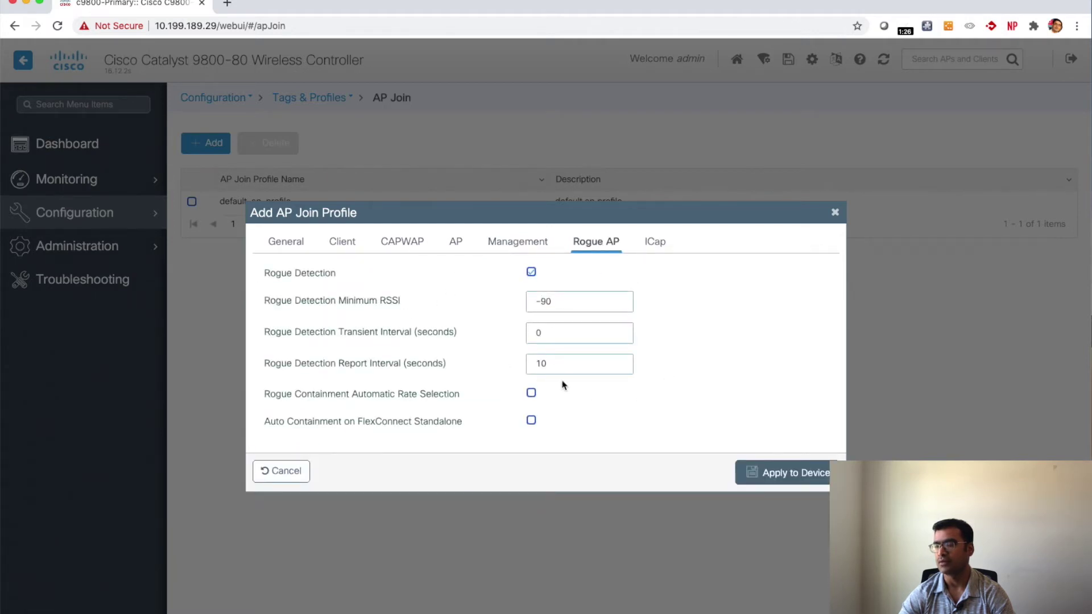
Step: Review the My_9800 ICap, General, Client and advanced CAPWAP settings
left_click(655, 244)
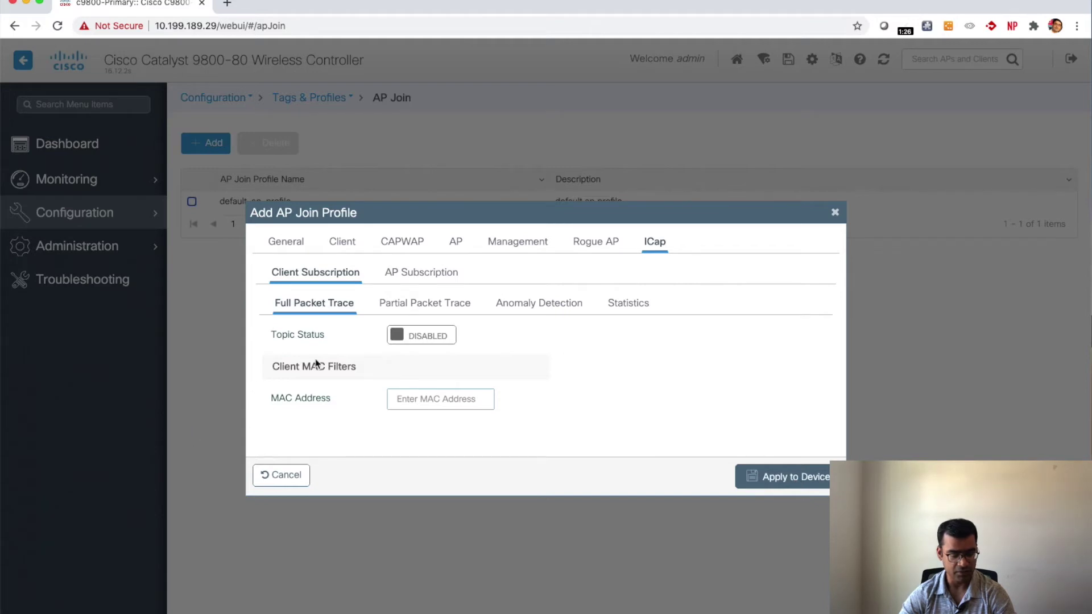
left_click(286, 242)
left_click(349, 248)
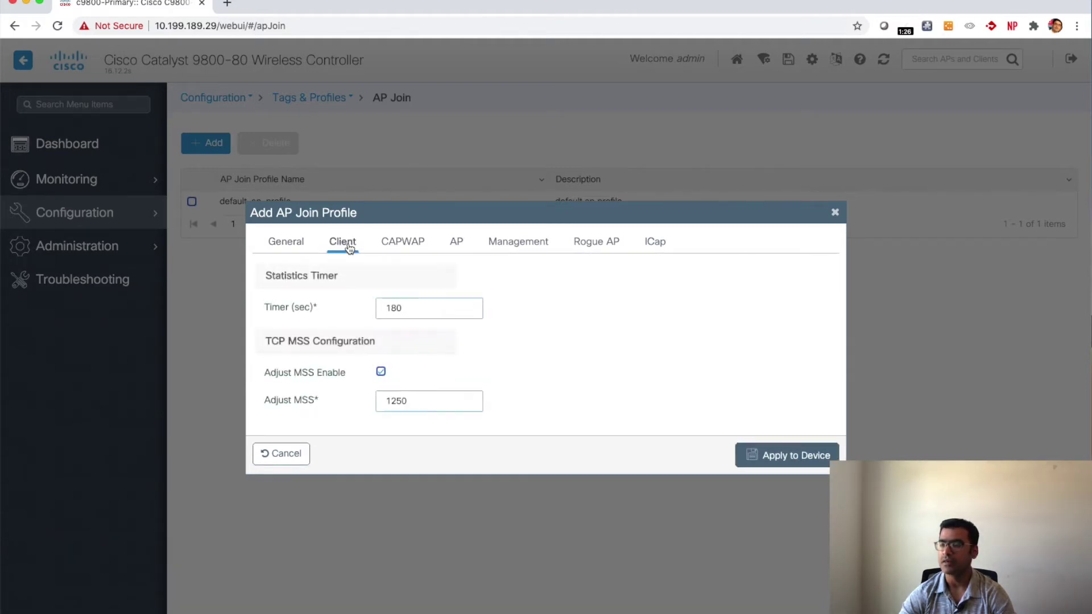
left_click(403, 249)
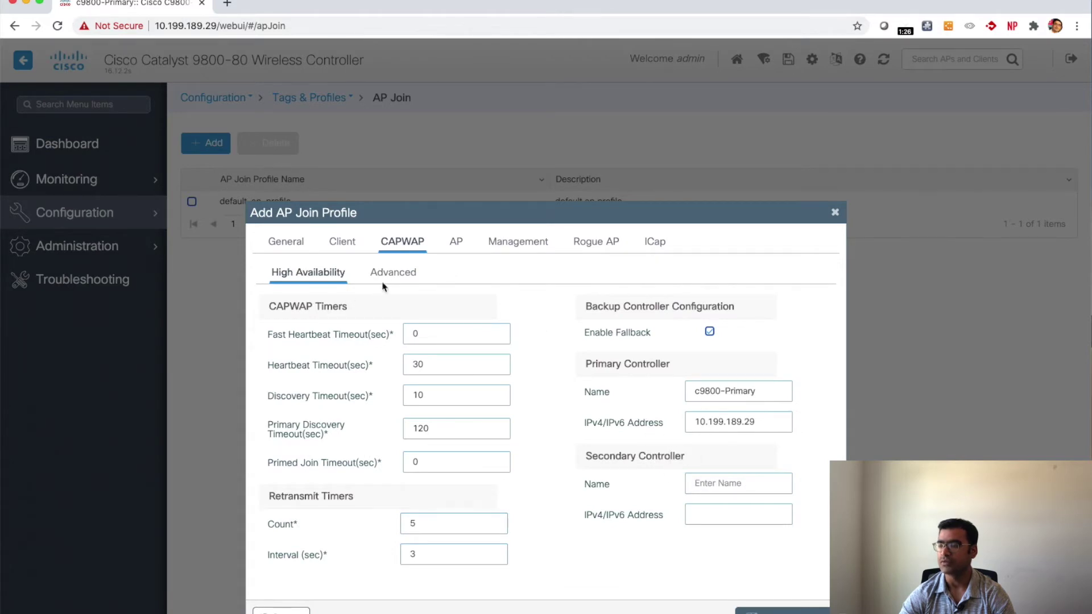
left_click(401, 274)
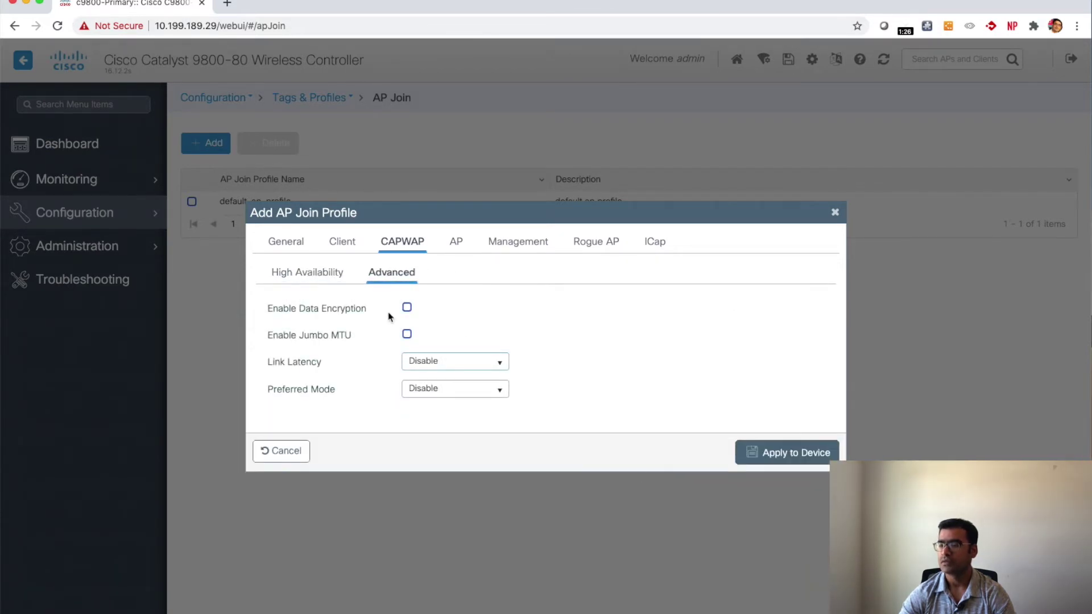
left_click(456, 244)
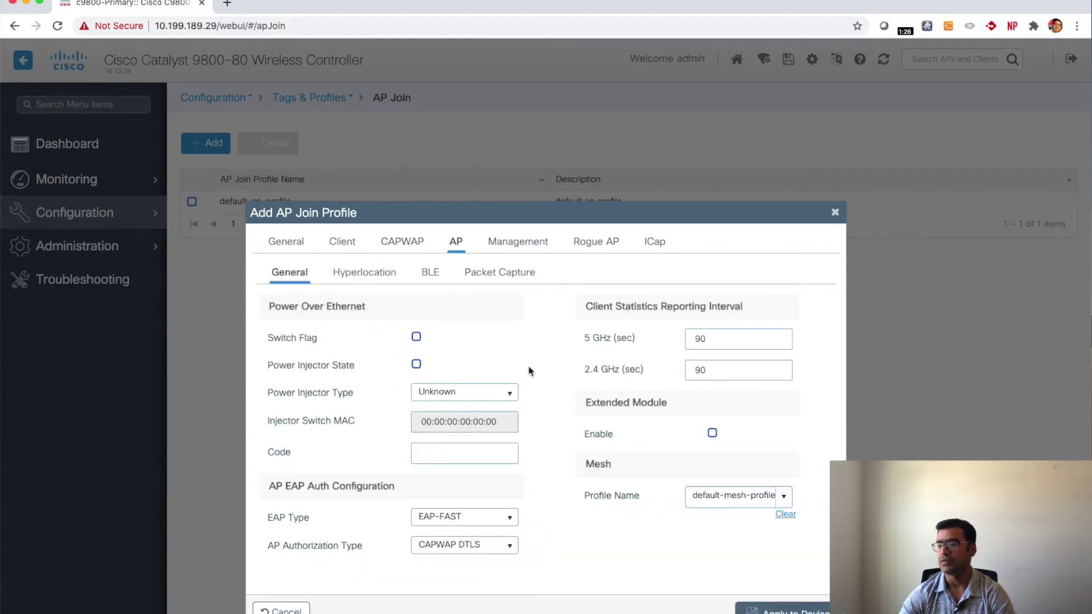
Step: Keep EAP-FAST as the EAP type and apply the My_9800 profile to the device
scroll(533, 368, "down", 1)
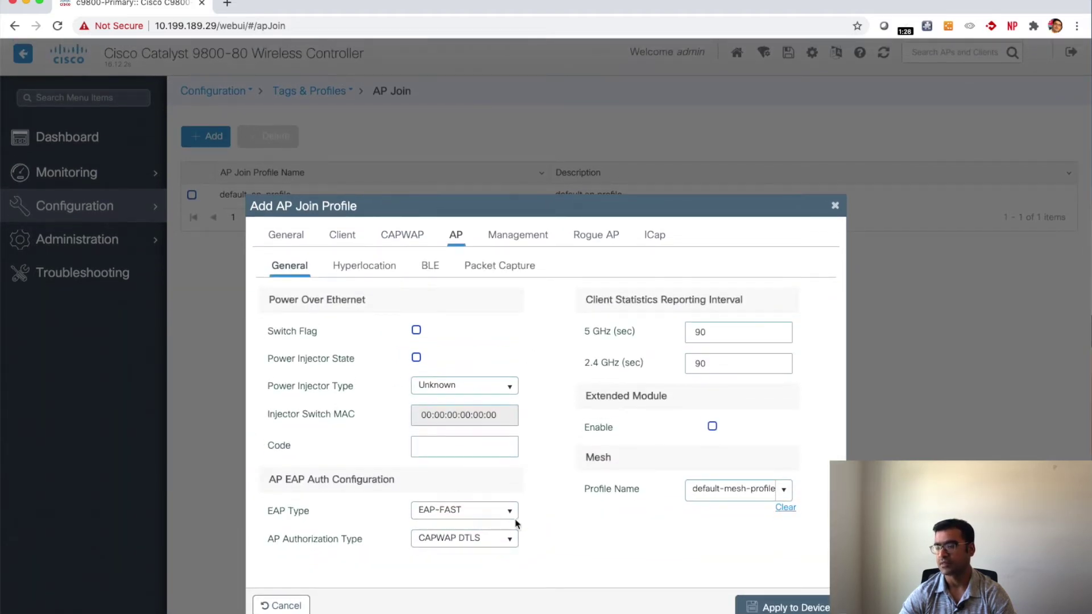
left_click(513, 515)
left_click(534, 493)
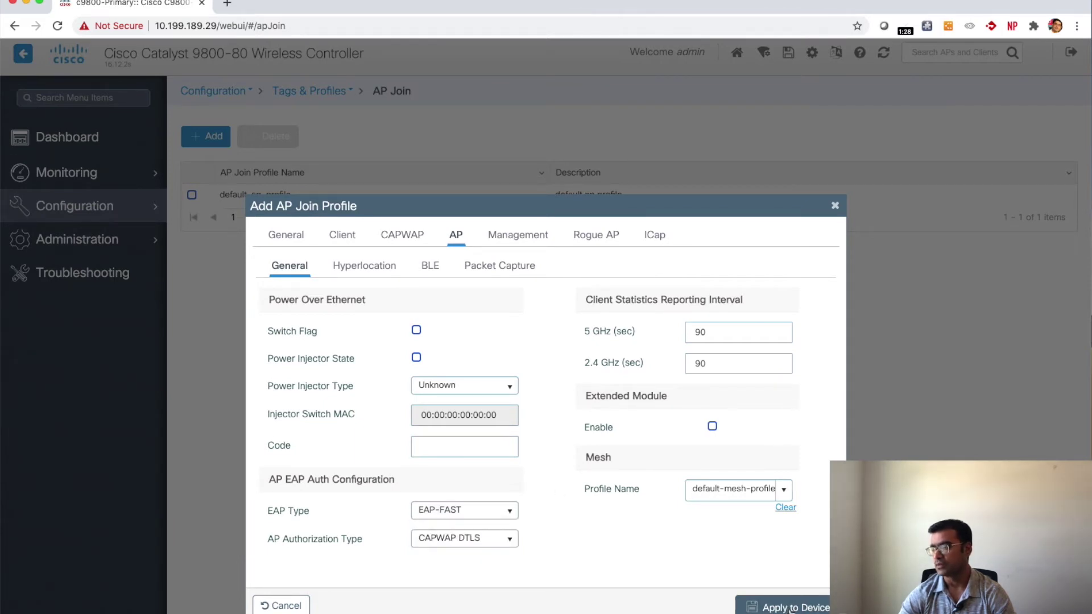
left_click(792, 607)
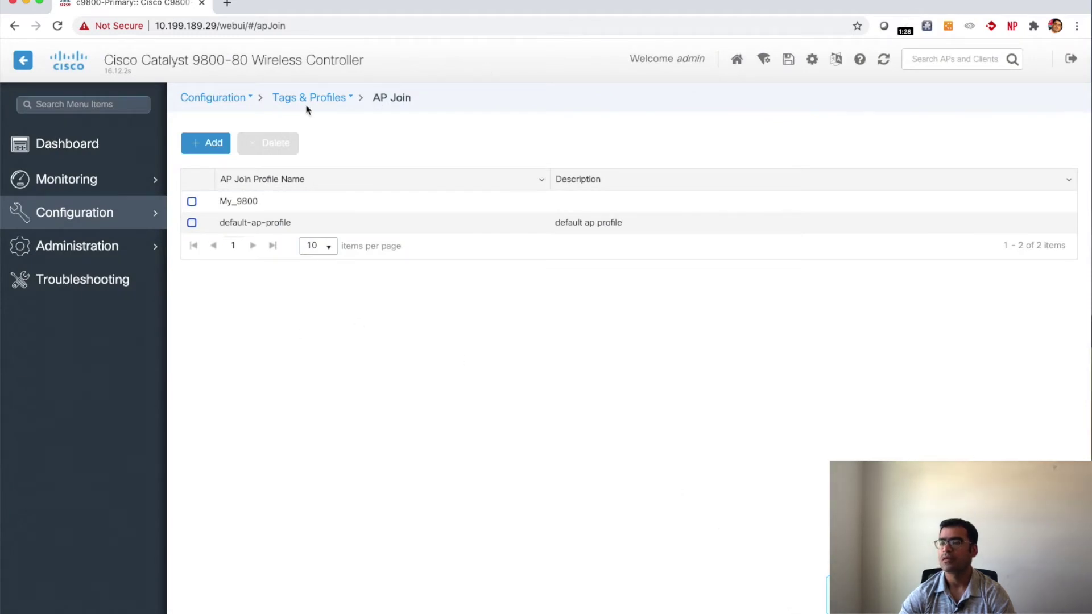
Step: Add policy profile My-9800-policy-profile under Tags & Profiles > Policy with Status enabled
mouse_move(108, 218)
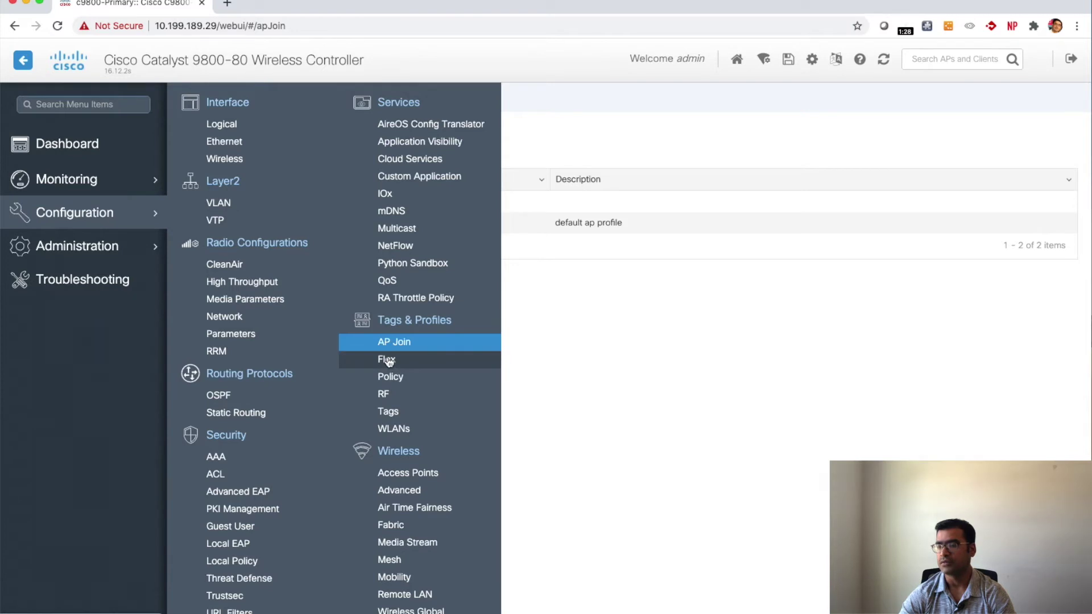
left_click(392, 378)
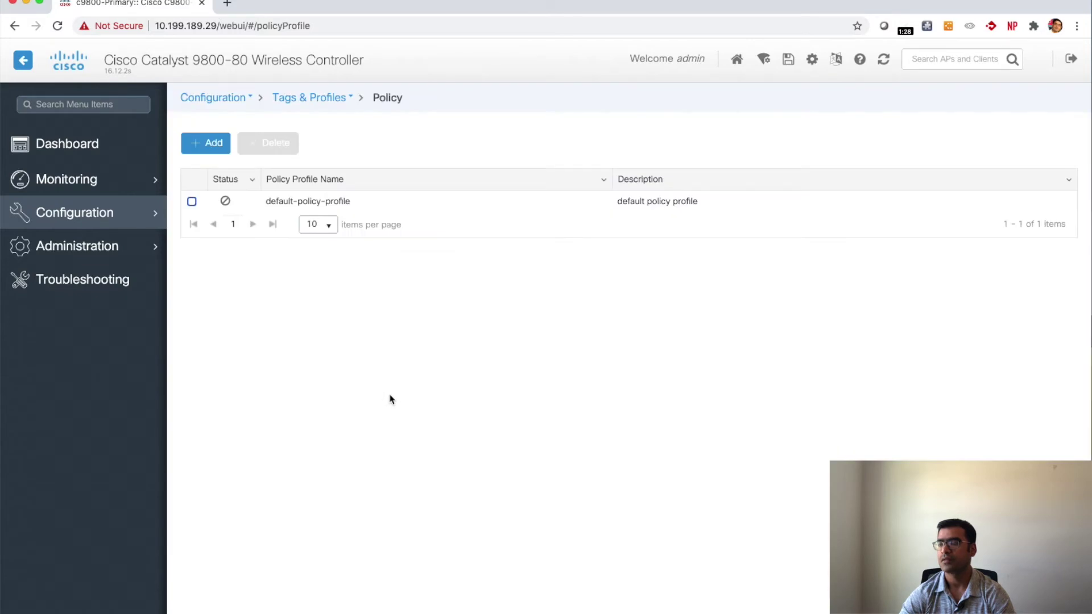
left_click(208, 142)
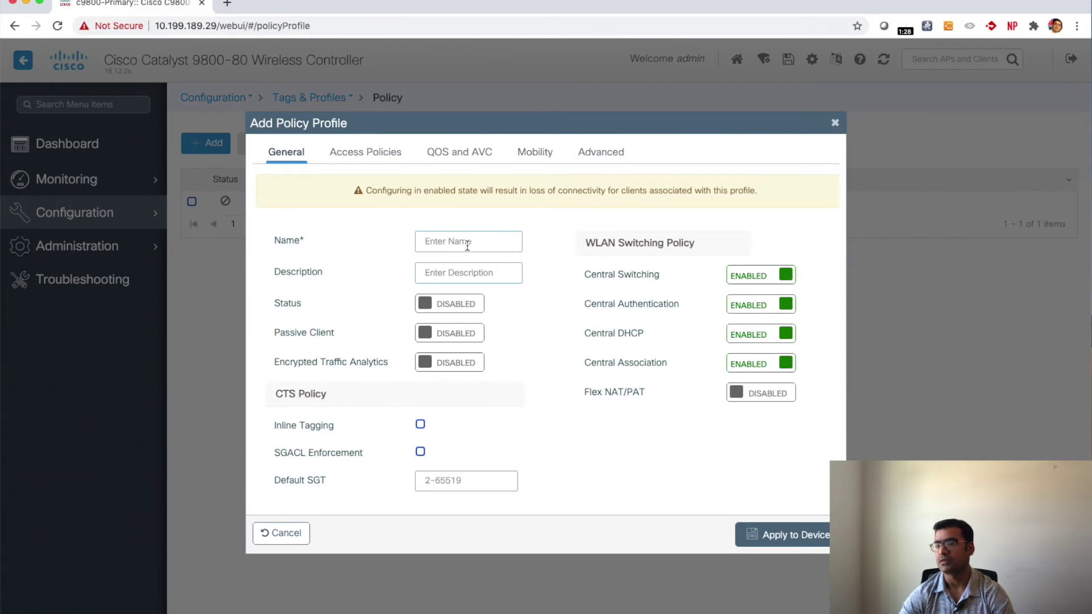
type("My")
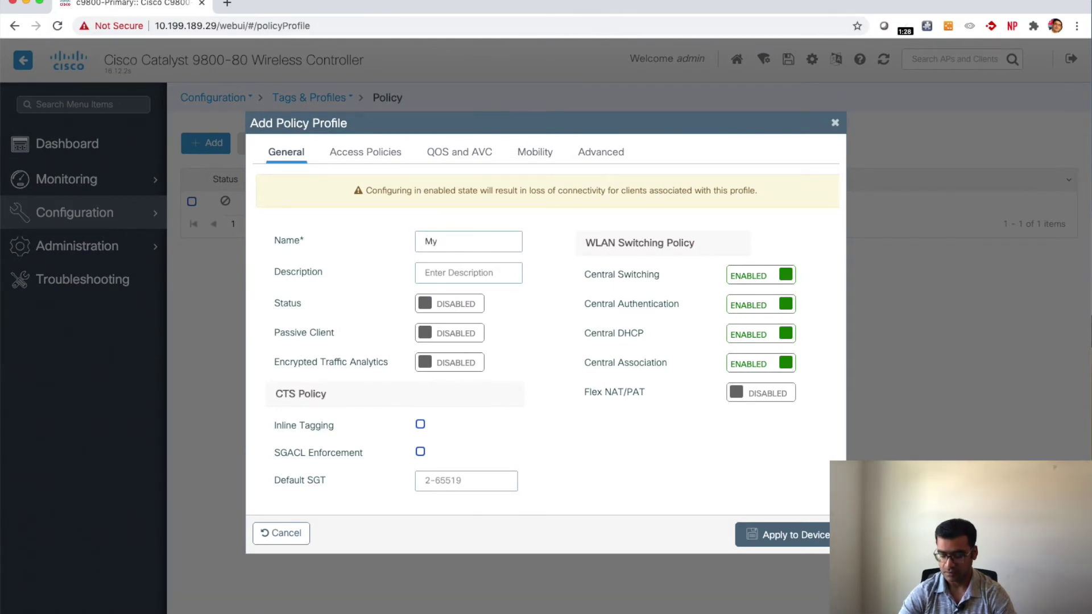
type("-9800")
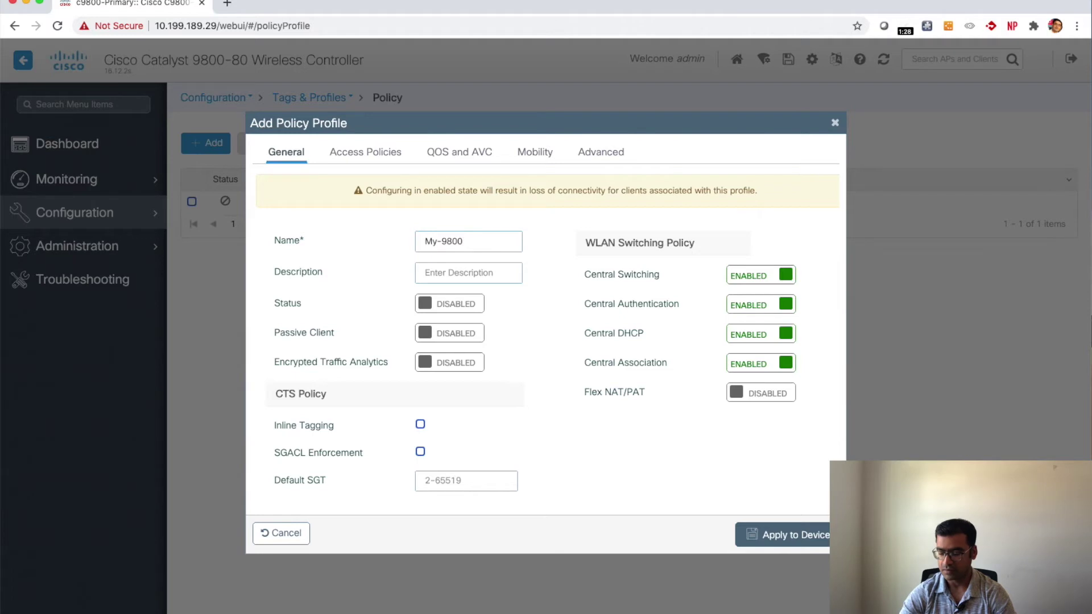
type("-poli")
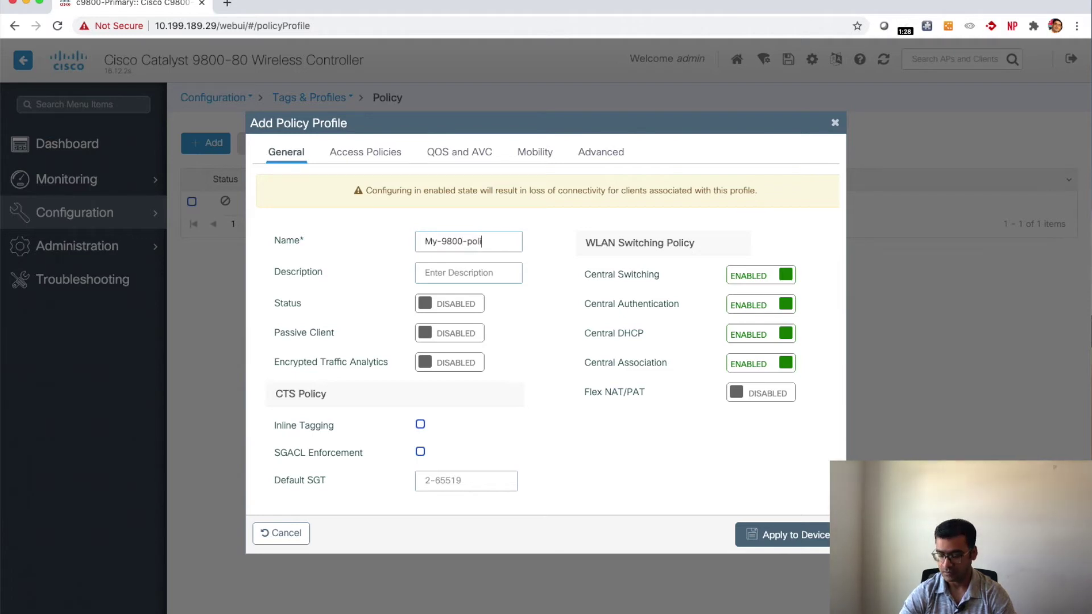
type("cy-profile")
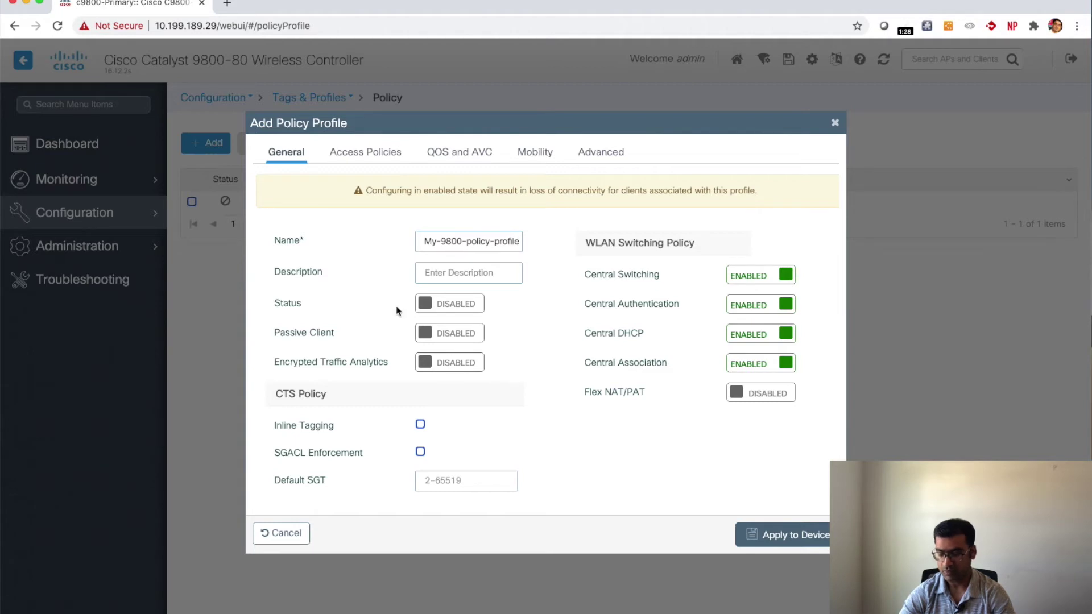
left_click(454, 307)
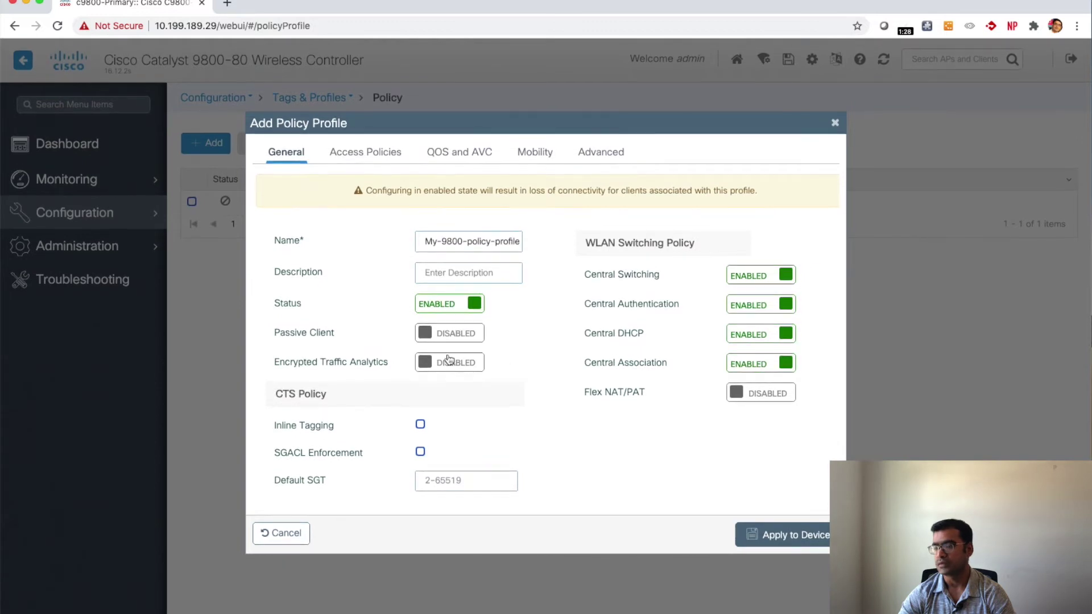
left_click(355, 156)
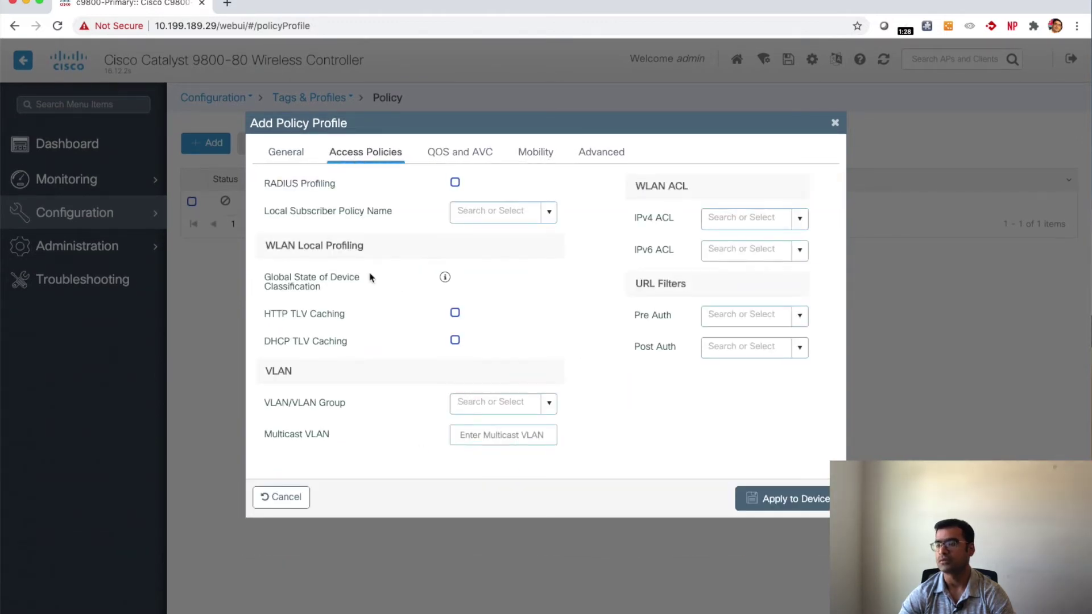
Step: Assign USER_VLAN to the new policy profile and set its Auto QoS to Fastlane
mouse_move(445, 278)
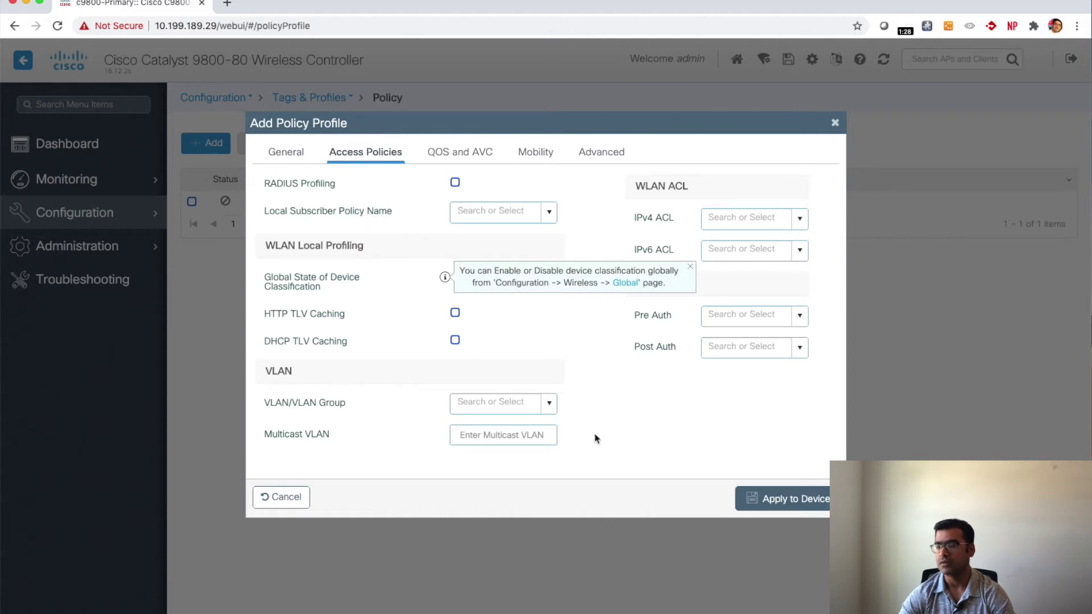
left_click(549, 404)
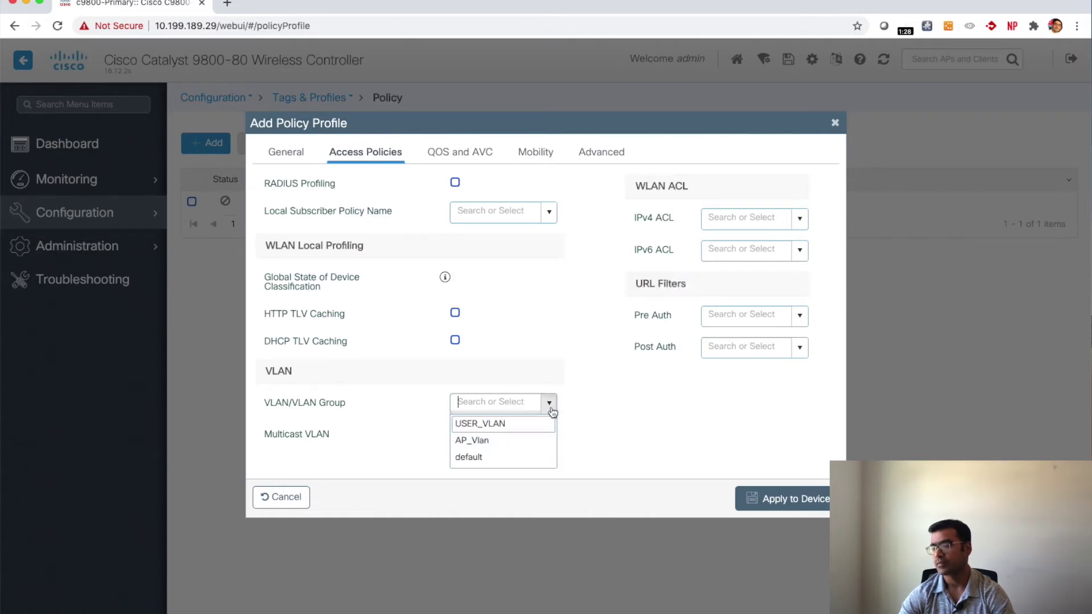
left_click(510, 424)
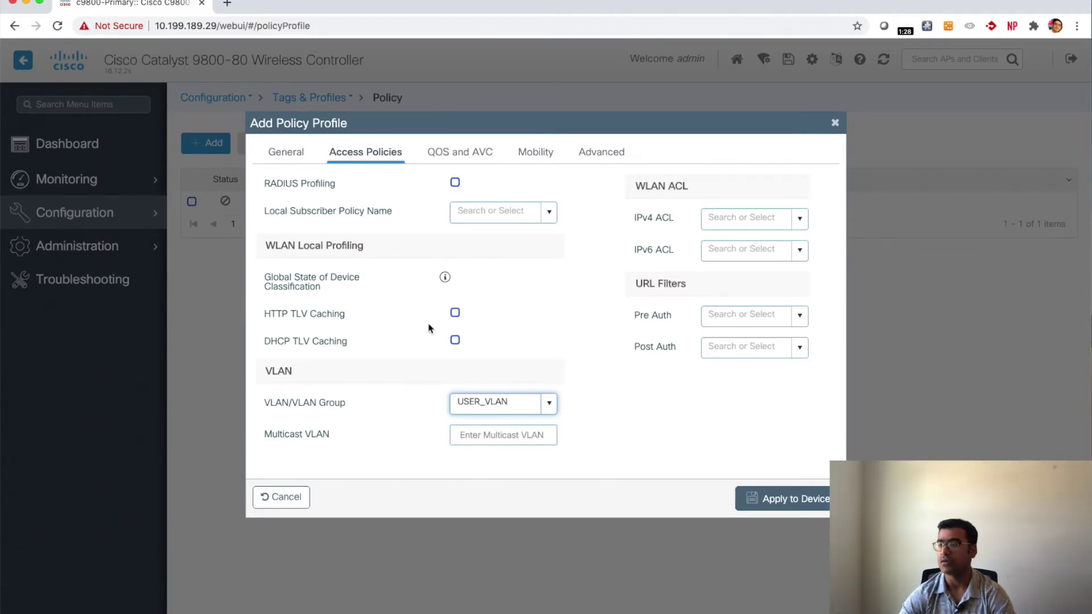
left_click(453, 160)
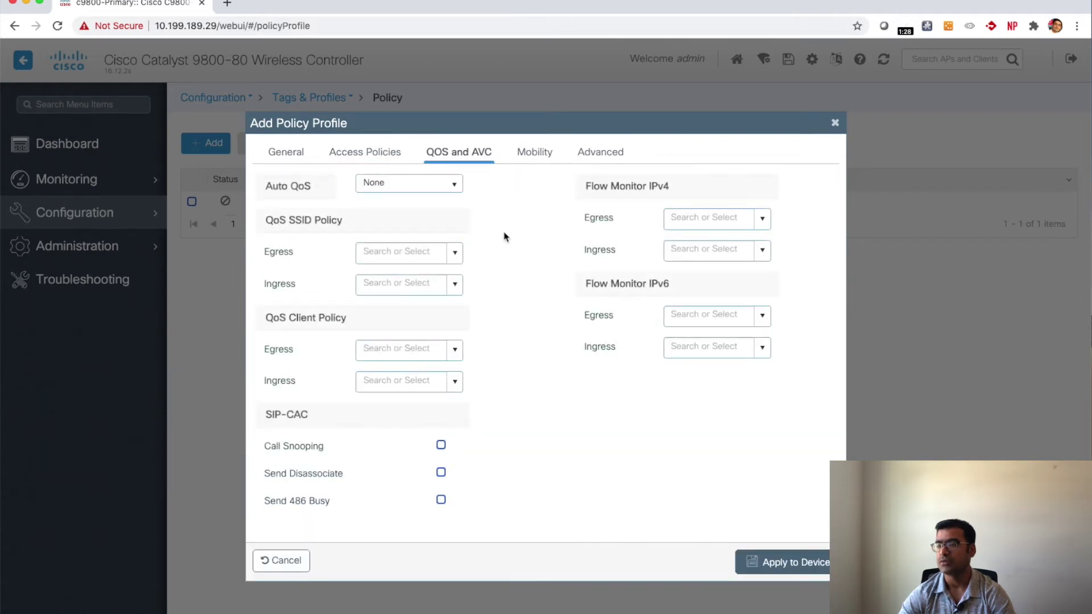
left_click(453, 184)
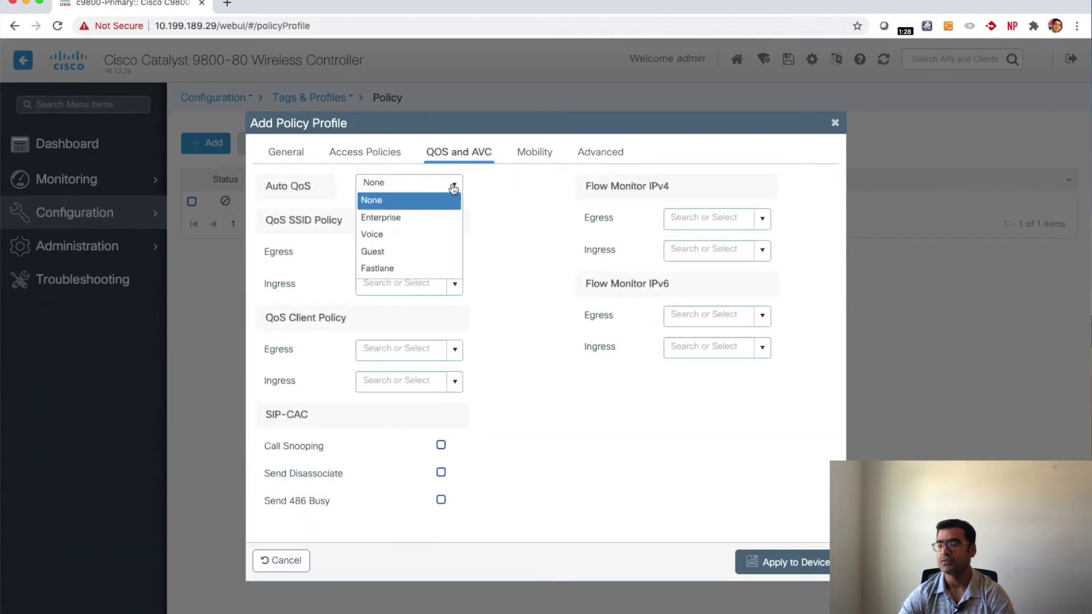
left_click(421, 270)
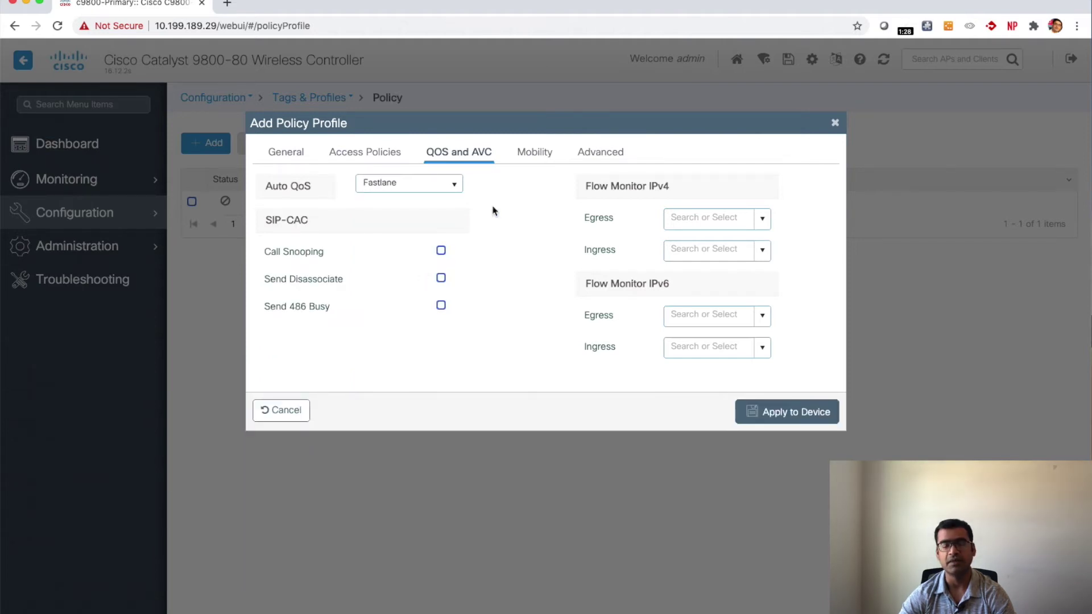
Step: Review the new policy profile's Mobility and Advanced settings, scrolling through the Advanced tab
left_click(534, 153)
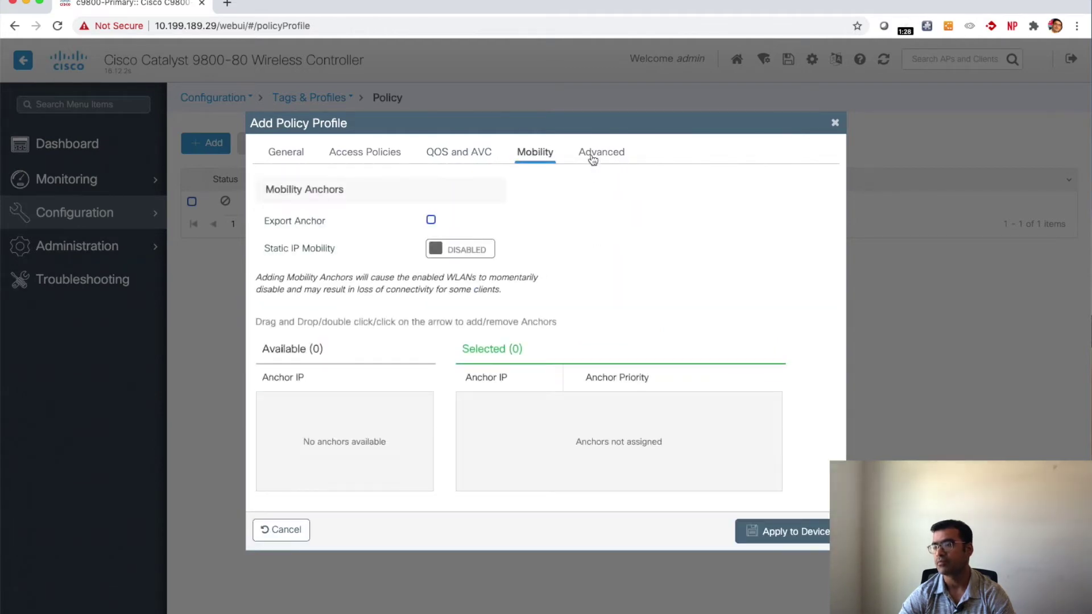
left_click(593, 155)
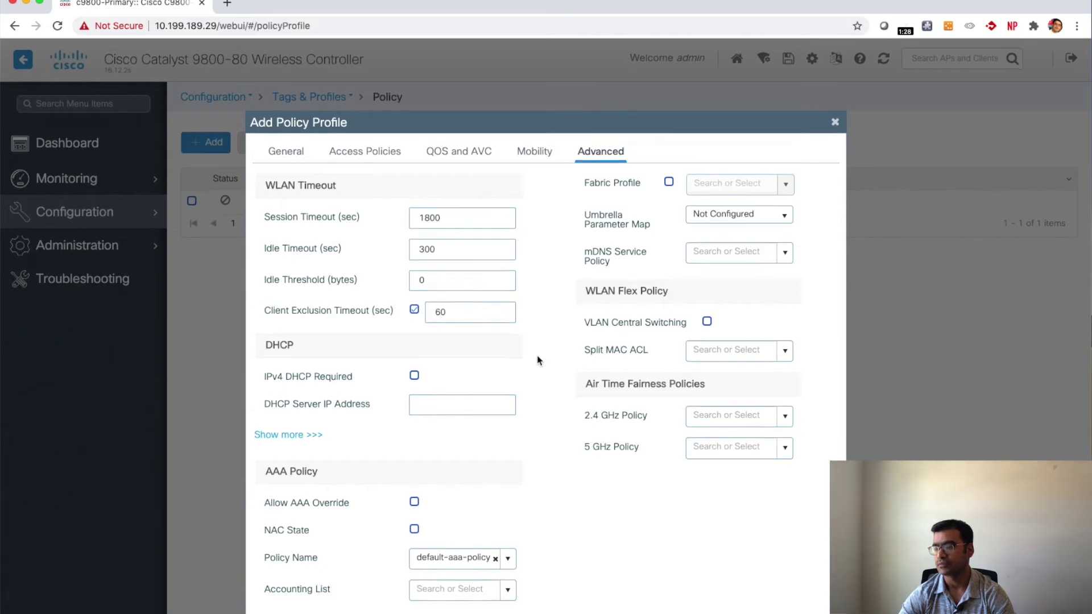
scroll(539, 360, "down", 2)
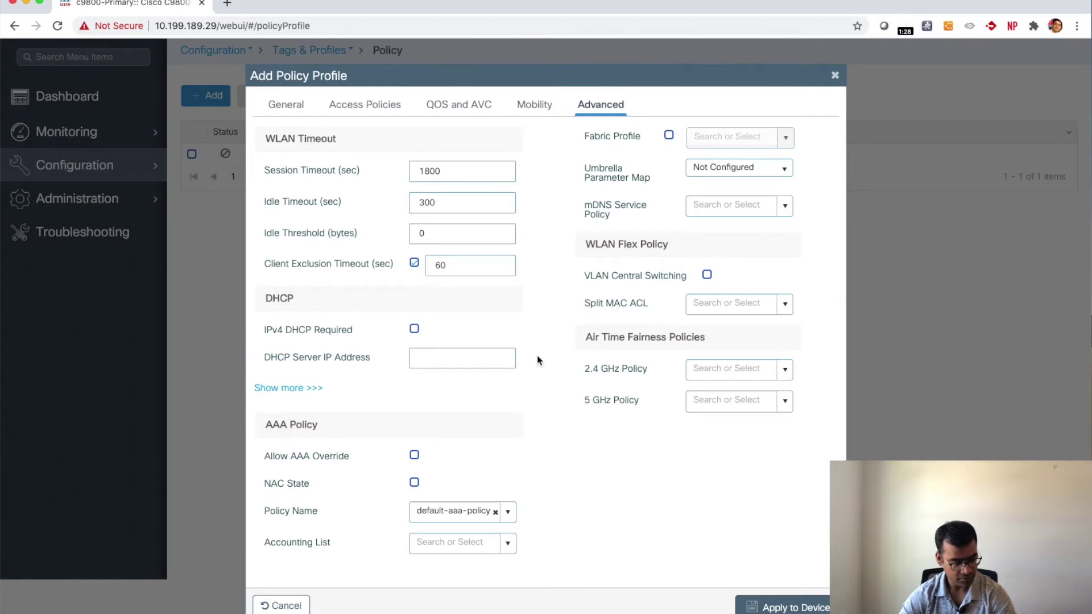
scroll(539, 360, "up", 2)
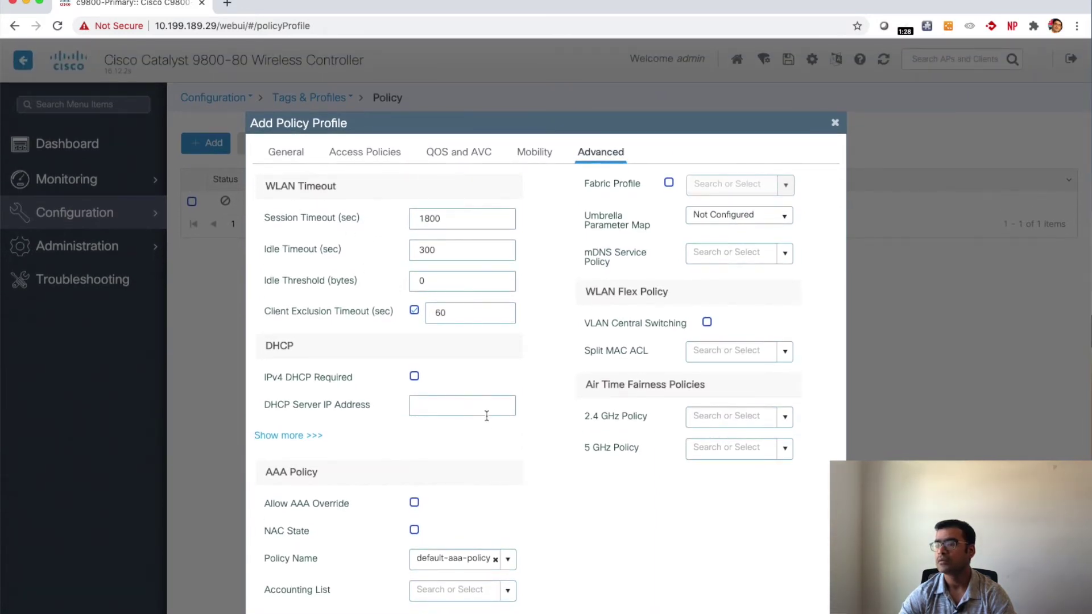
scroll(489, 416, "down", 1)
scroll(488, 416, "down", 2)
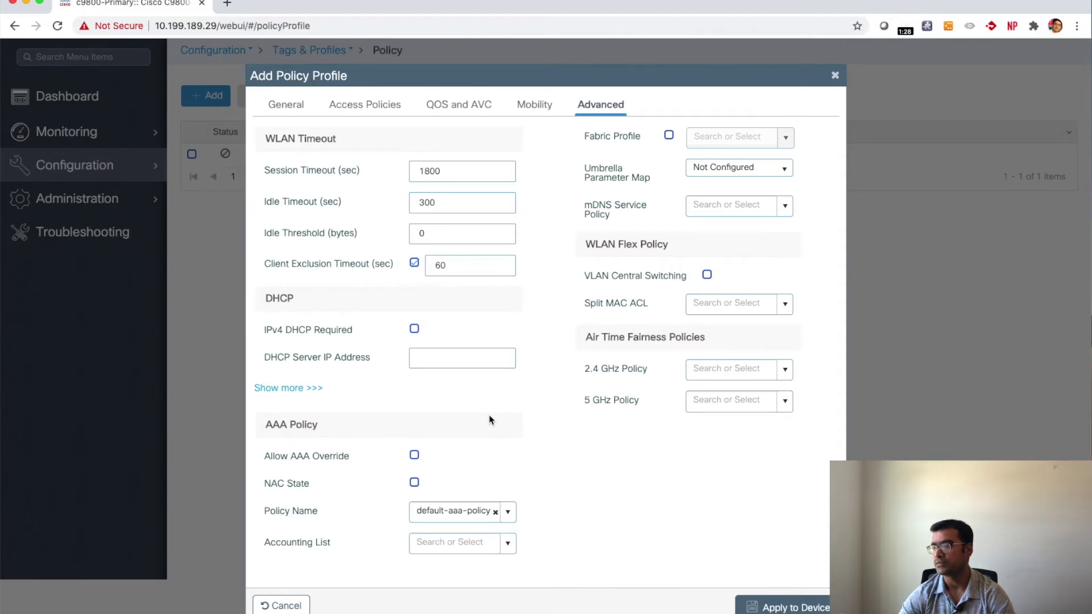
scroll(489, 420, "up", 2)
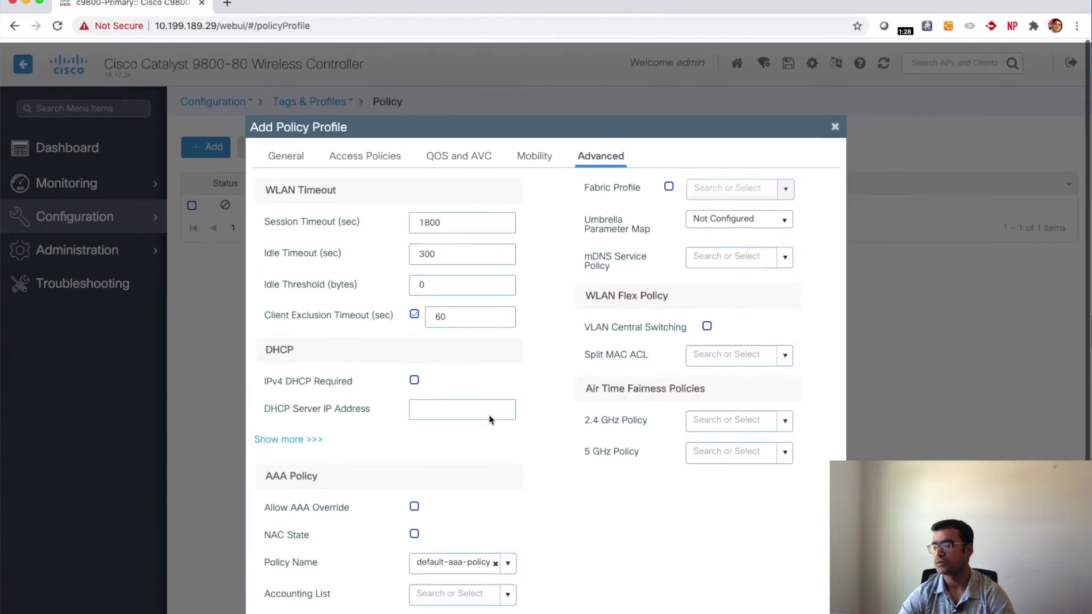
Step: Check the Access Policies and General tabs, then apply My-9800-policy-profile to the device
left_click(544, 154)
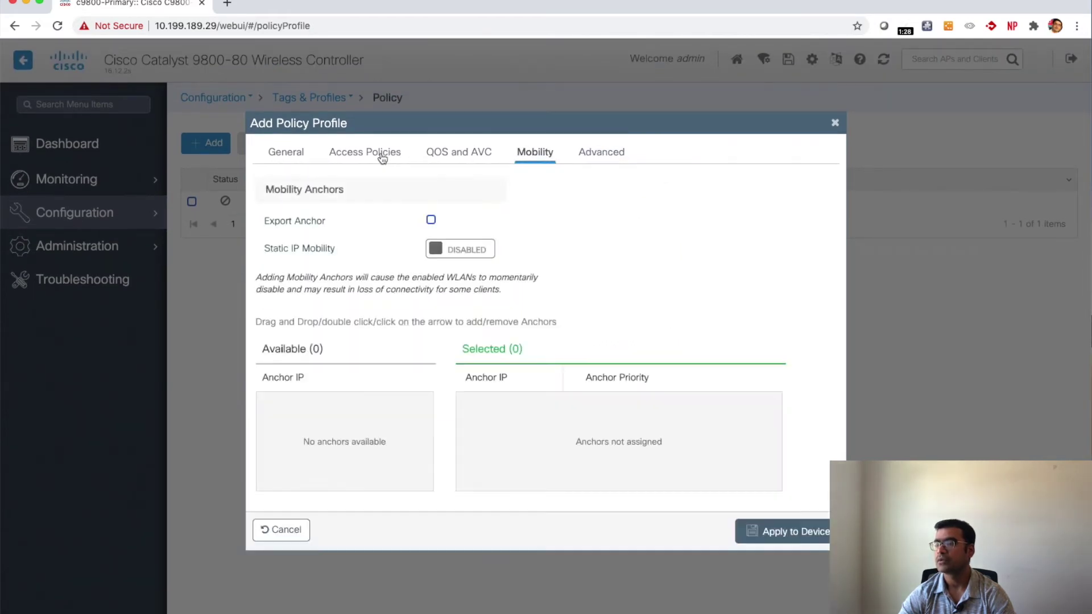
left_click(380, 151)
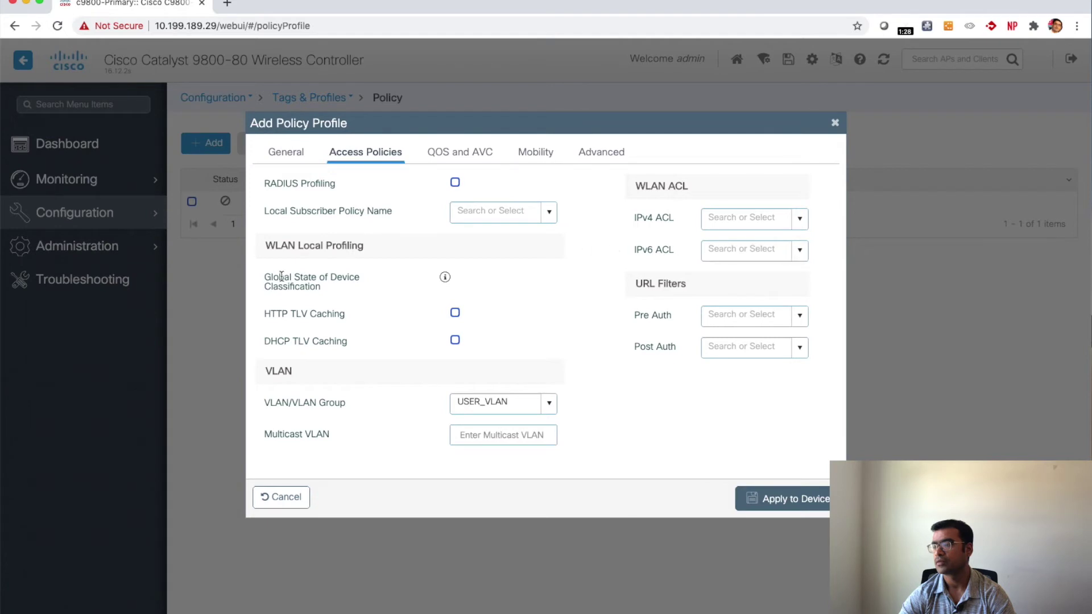
left_click(299, 154)
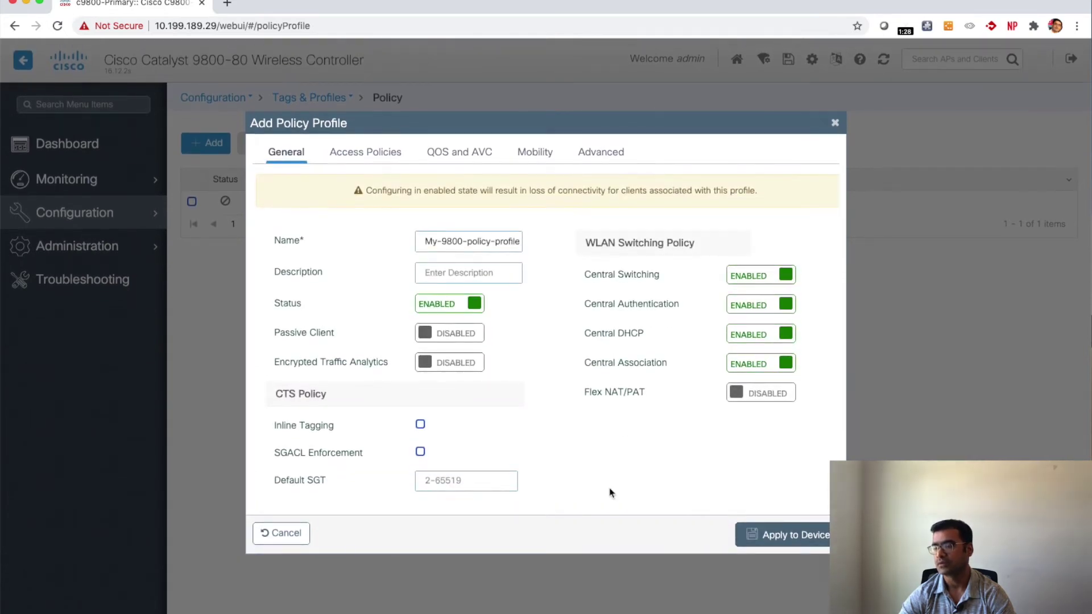
left_click(795, 541)
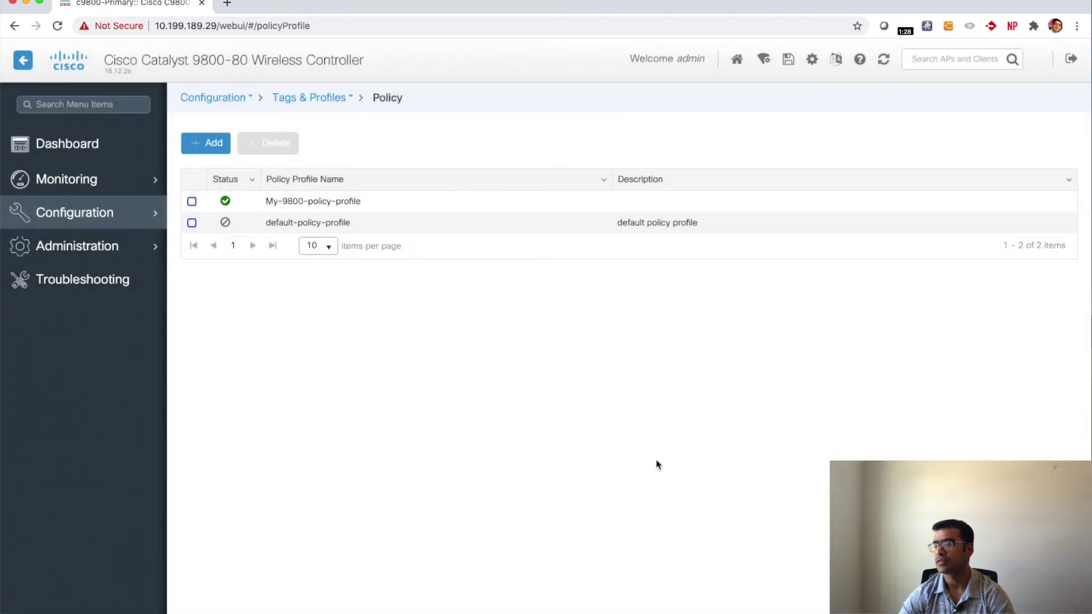
Step: Add an enabled 5 GHz RF profile named my_9800-rf-5ghz and save it
mouse_move(114, 216)
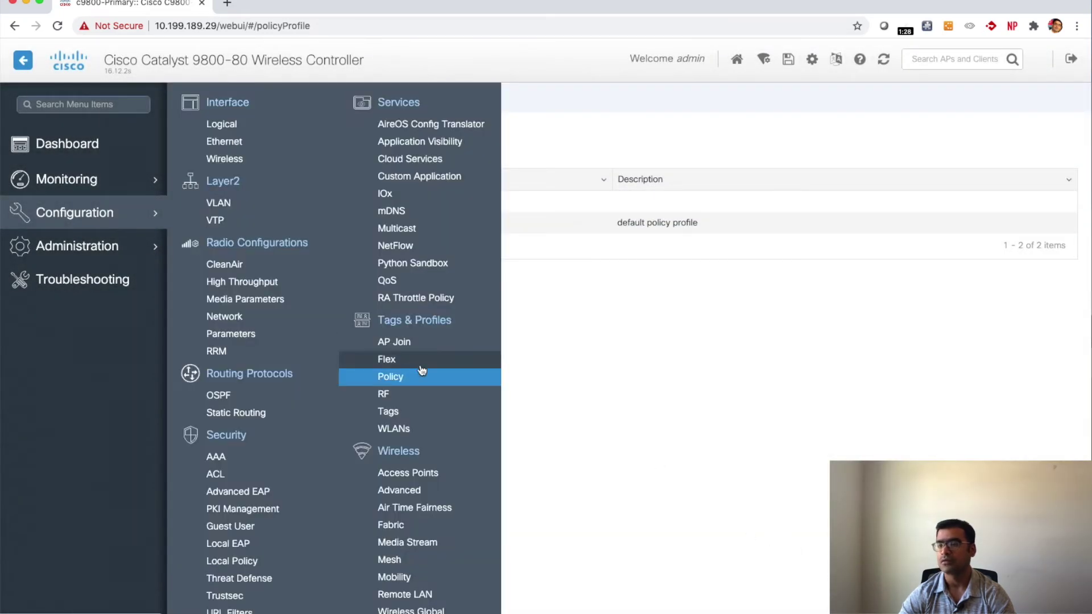
left_click(390, 398)
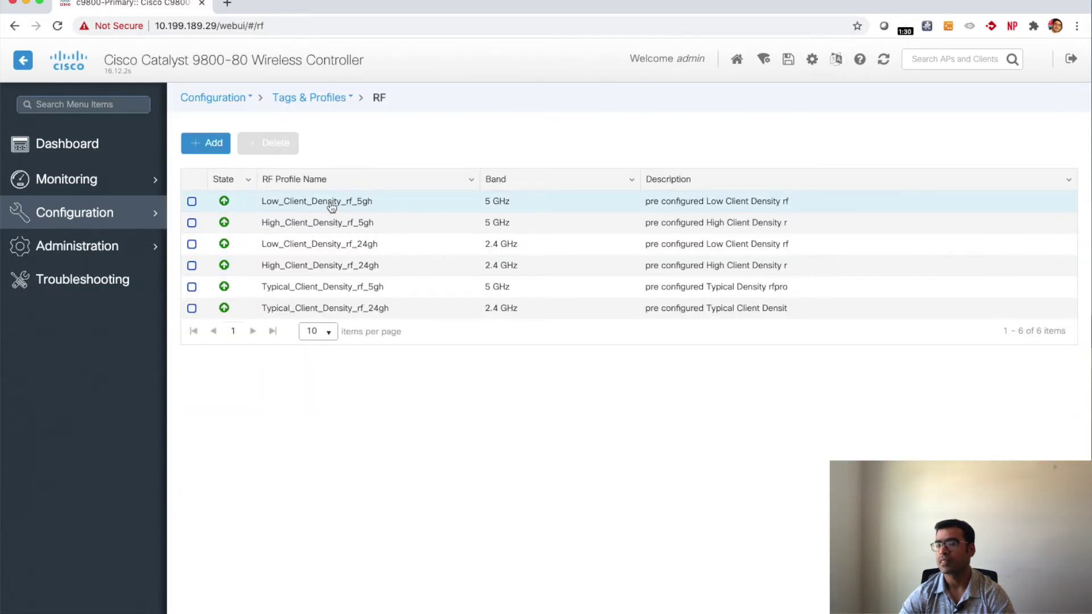
left_click(214, 143)
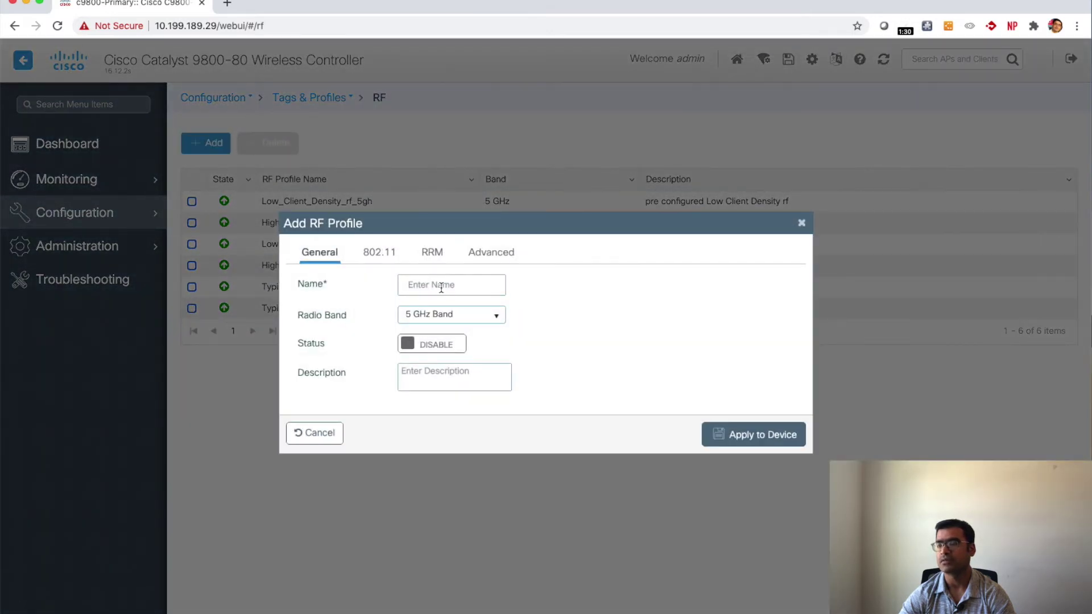
left_click(426, 291)
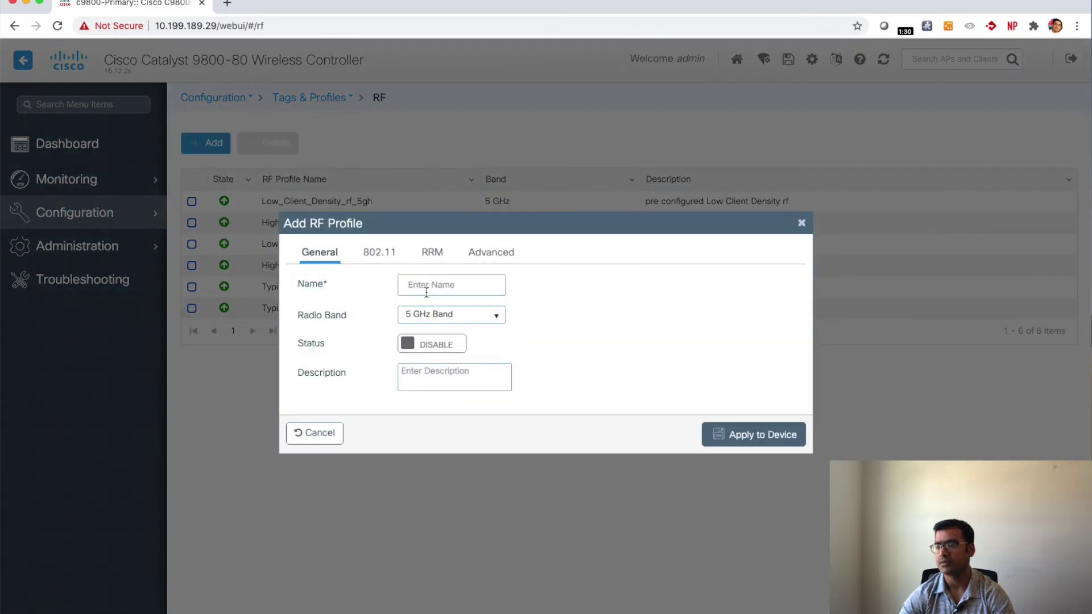
type("my_9800-r")
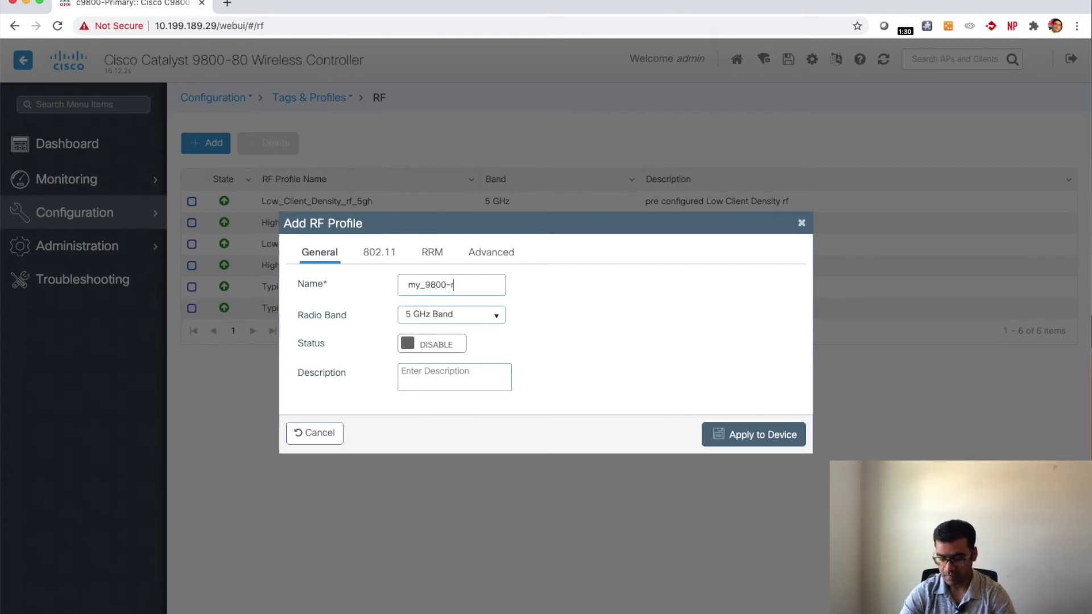
type("f")
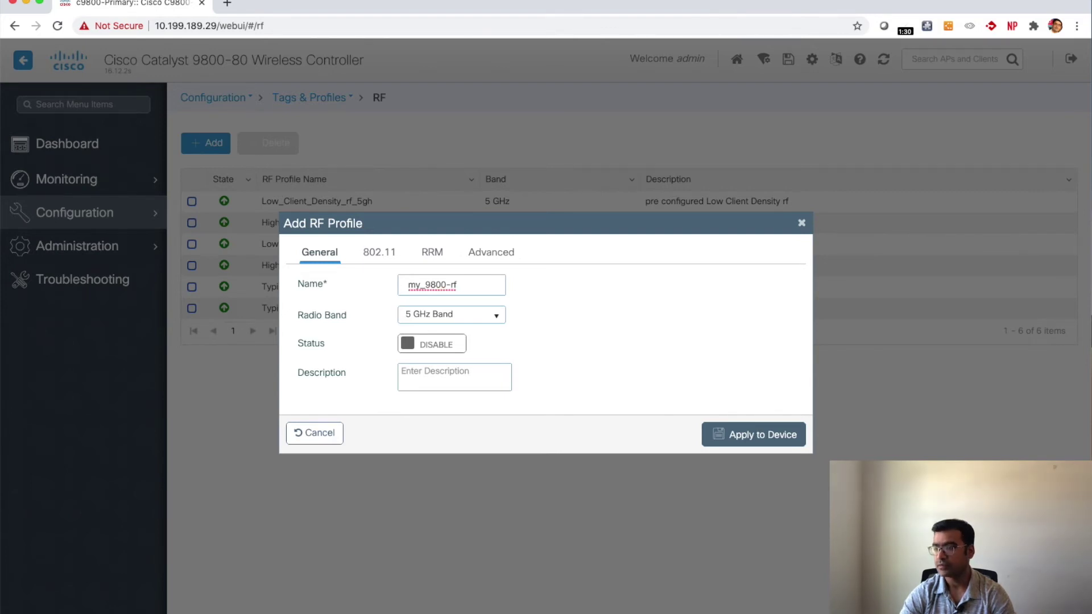
type("-5ghz")
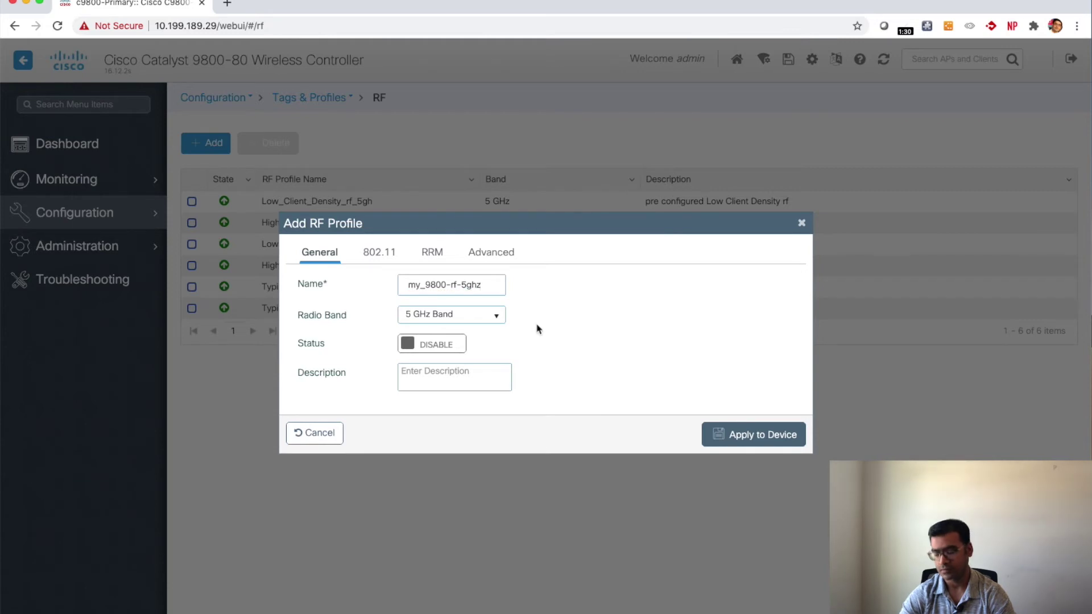
left_click(445, 348)
left_click(755, 435)
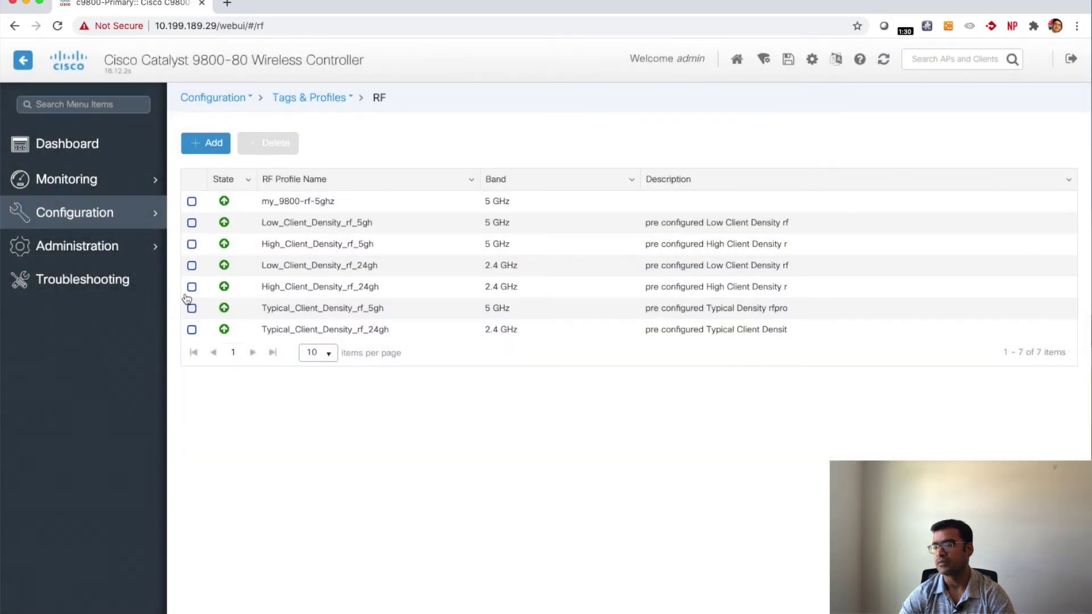
Step: Add an enabled 2.4 GHz RF profile named my-9800-24ghz and save it
left_click(203, 143)
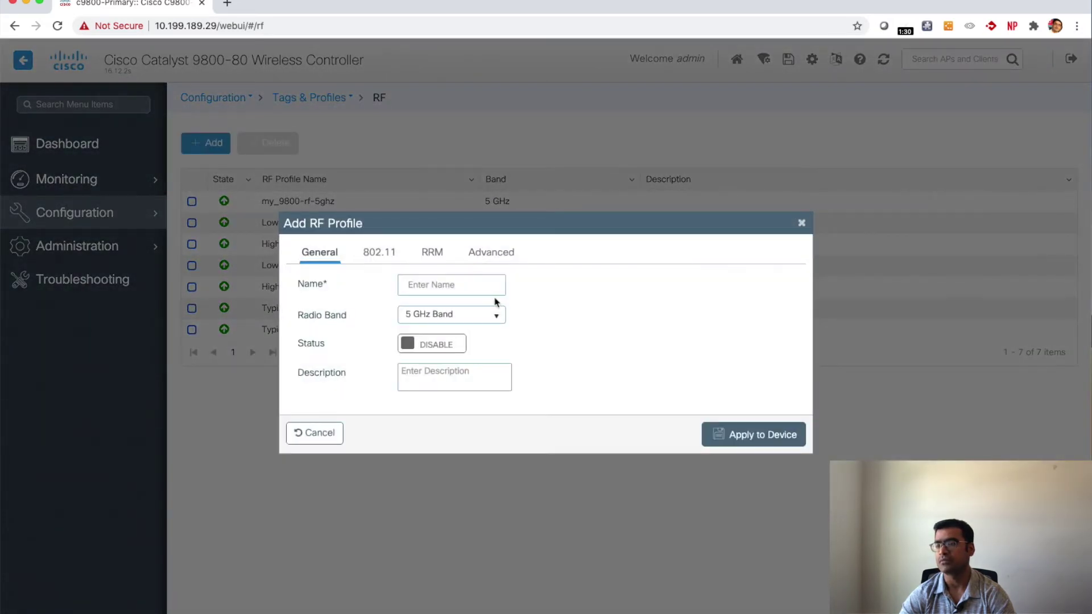
left_click(491, 315)
left_click(458, 333)
left_click(431, 291)
type("my-")
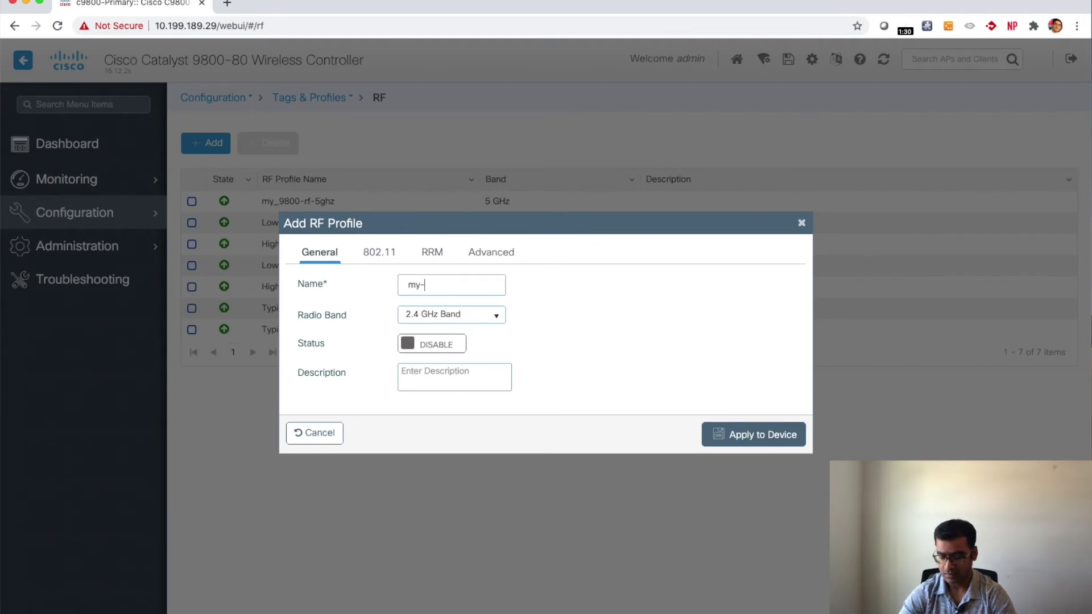
type("9800")
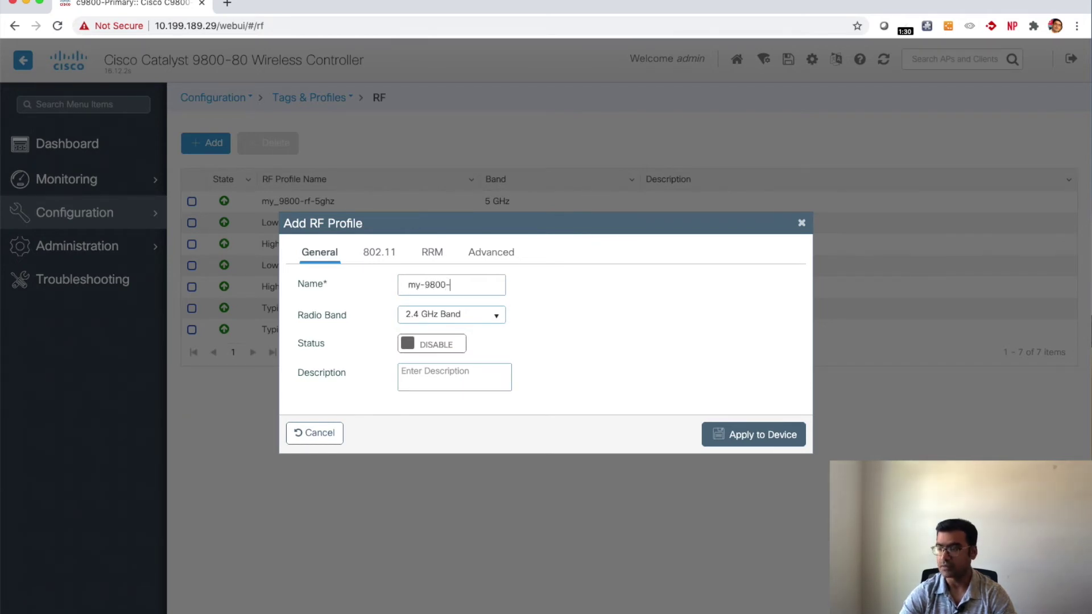
type("-24gh")
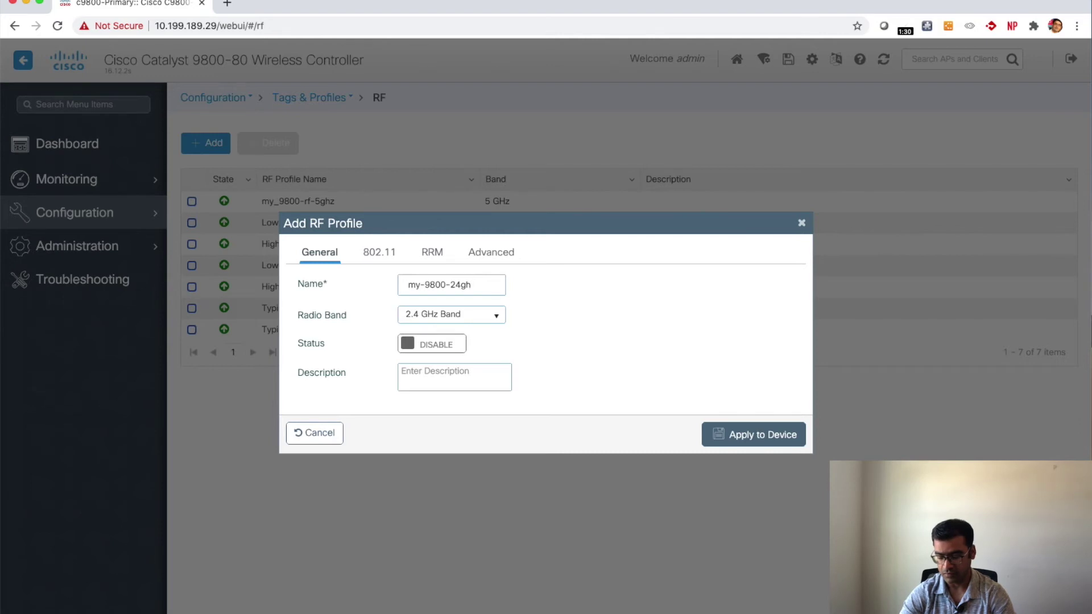
type("z")
left_click(432, 345)
left_click(765, 439)
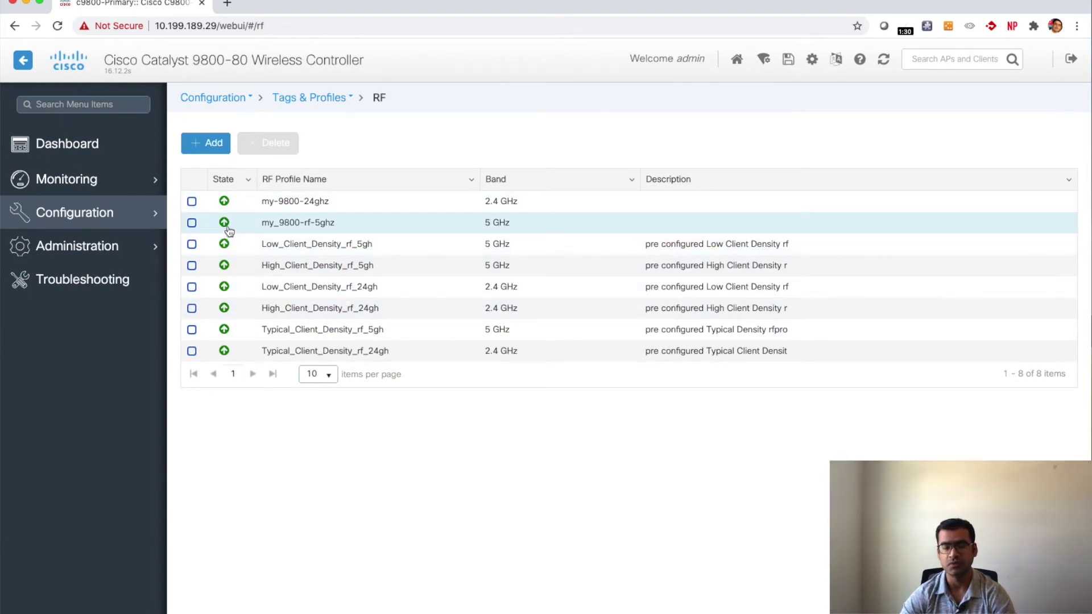
mouse_move(101, 213)
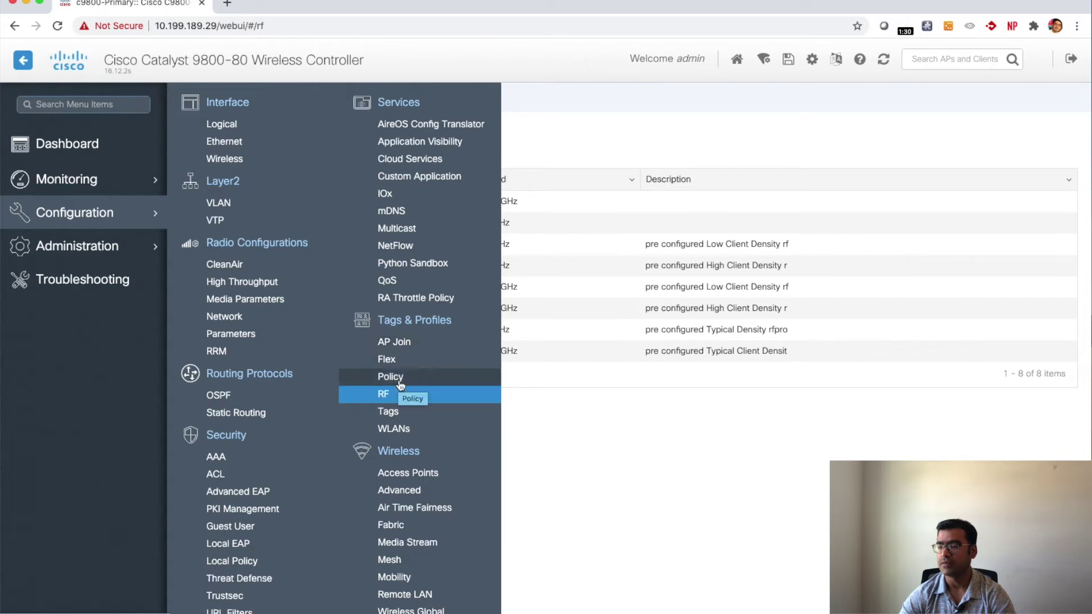
Step: Start a new policy tag named My-9800-policy-tag on the Tags page
left_click(396, 416)
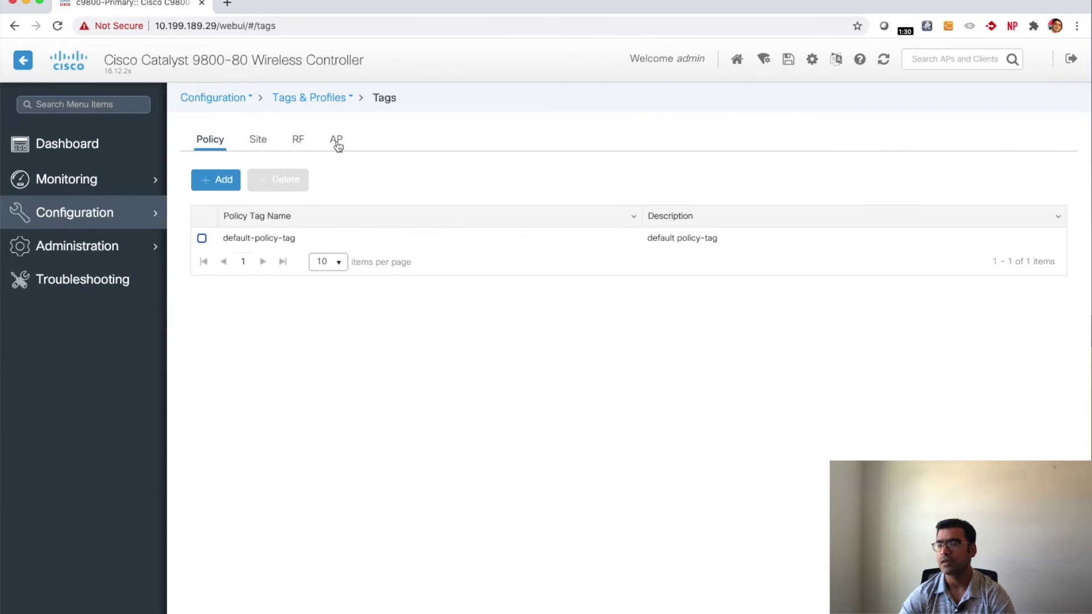
left_click(215, 182)
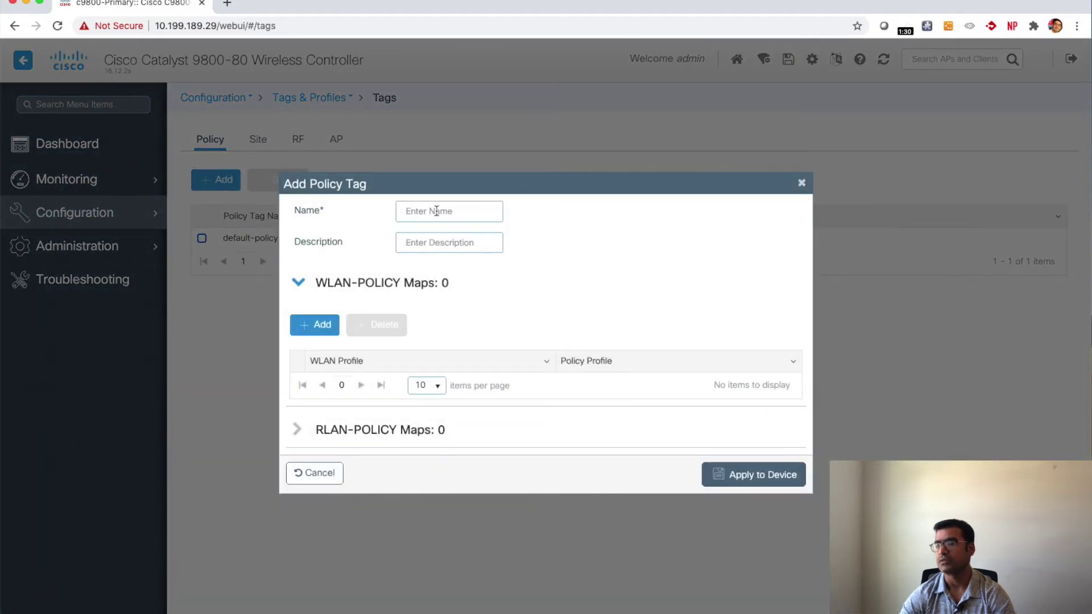
type("My-")
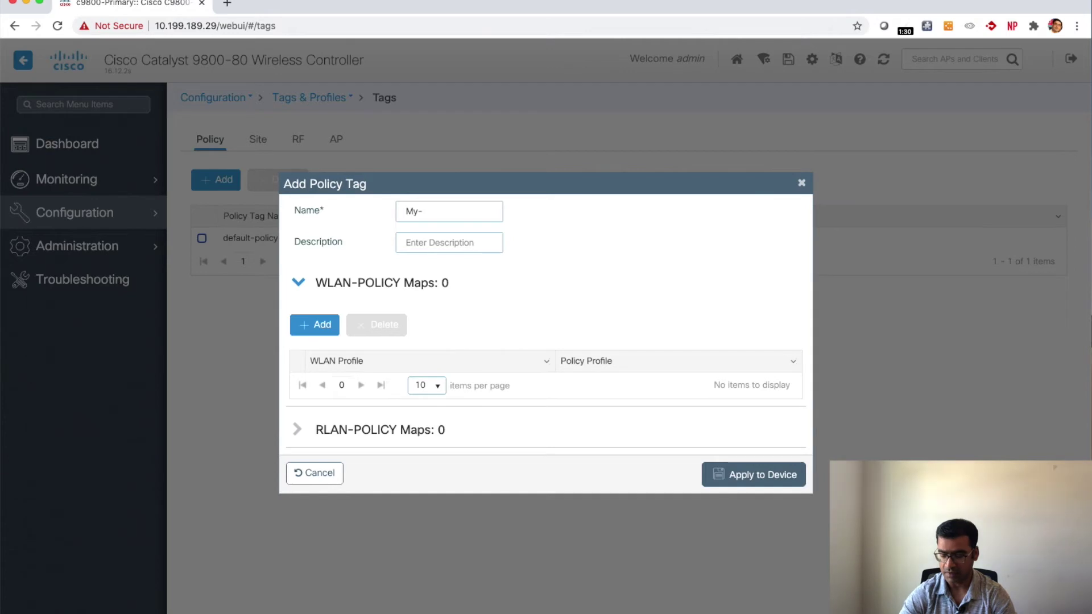
type("9800")
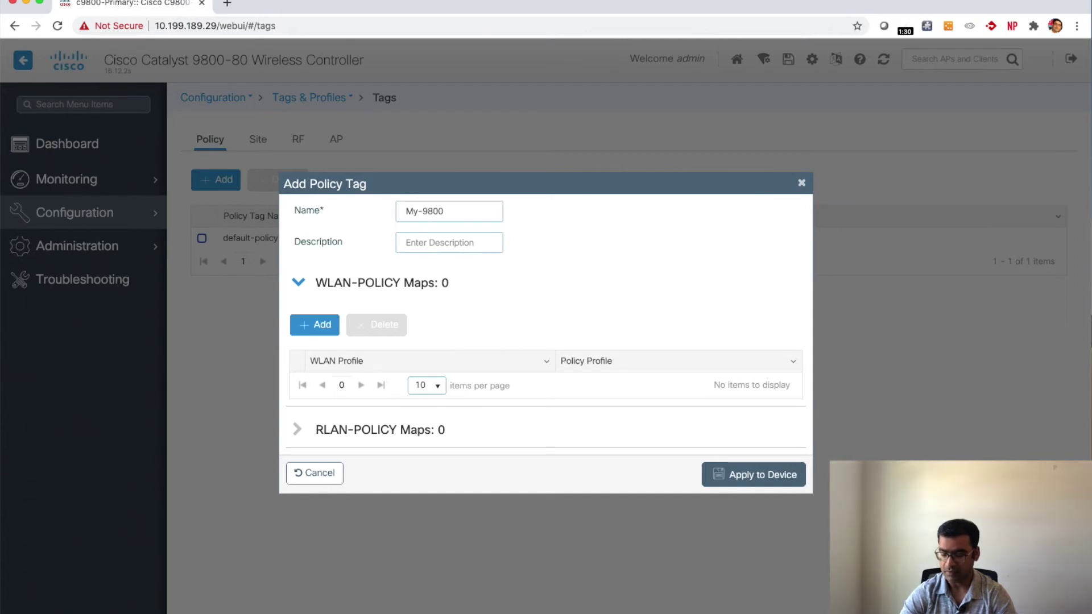
type("-policy")
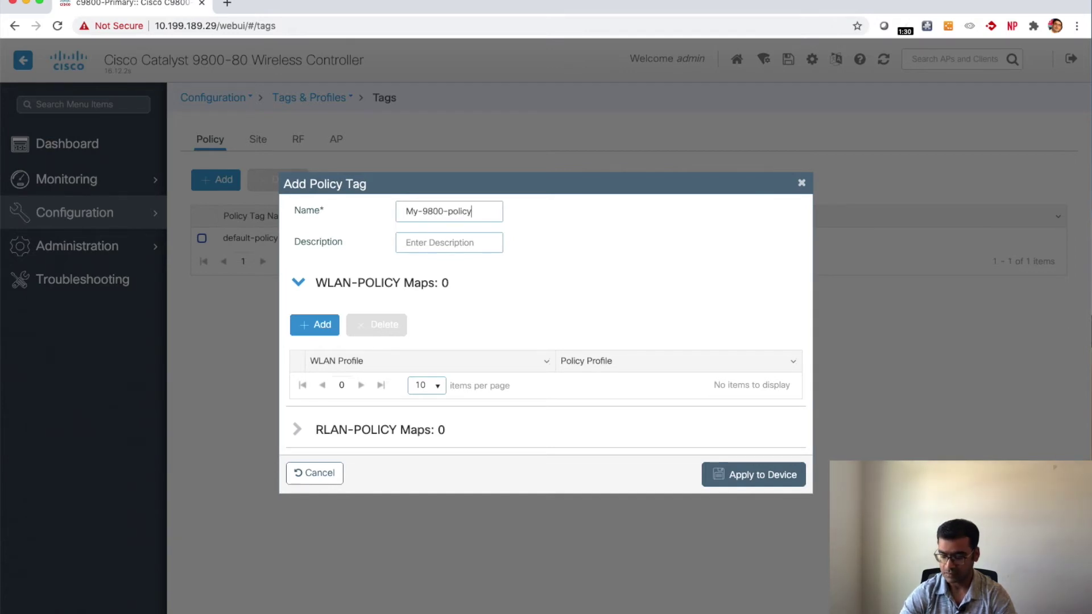
type("-tag")
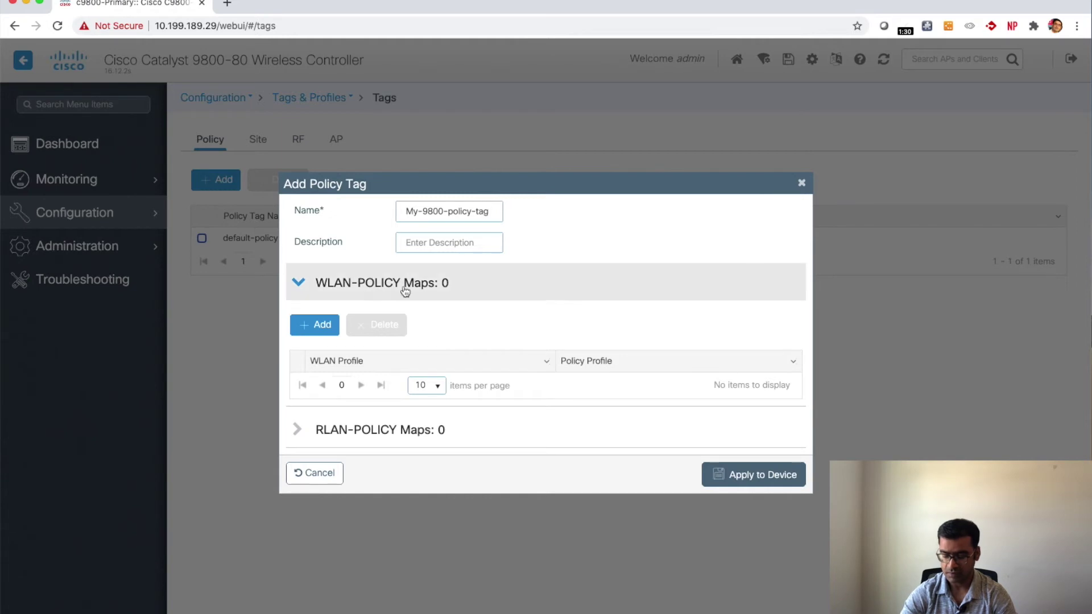
Step: Map WLAN DCS_9800 to My-9800-policy-profile and apply the policy tag to the device
left_click(313, 332)
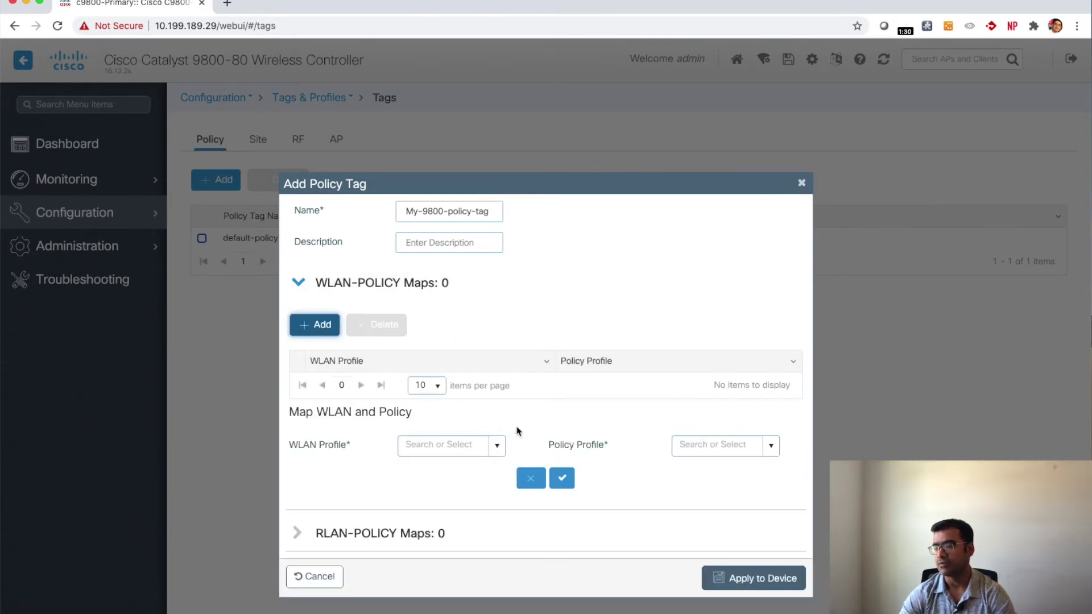
left_click(497, 446)
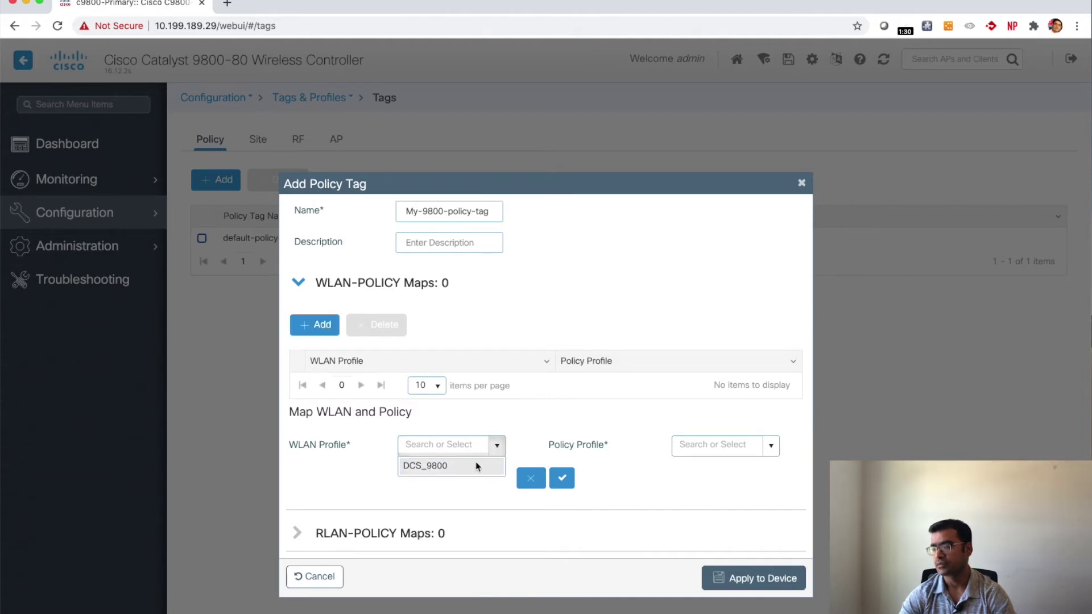
left_click(454, 467)
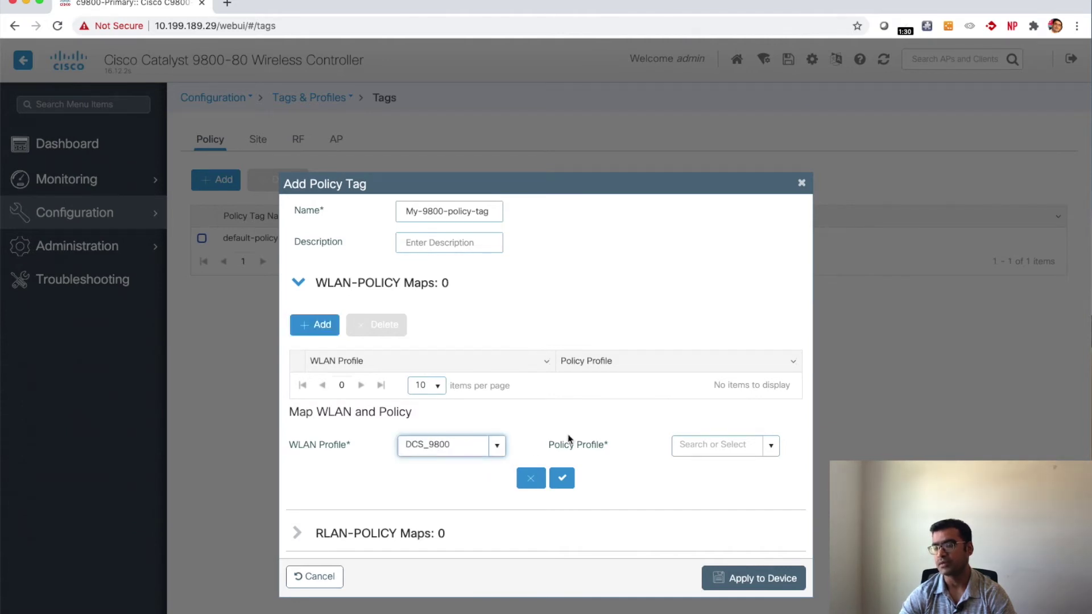
left_click(770, 445)
left_click(734, 466)
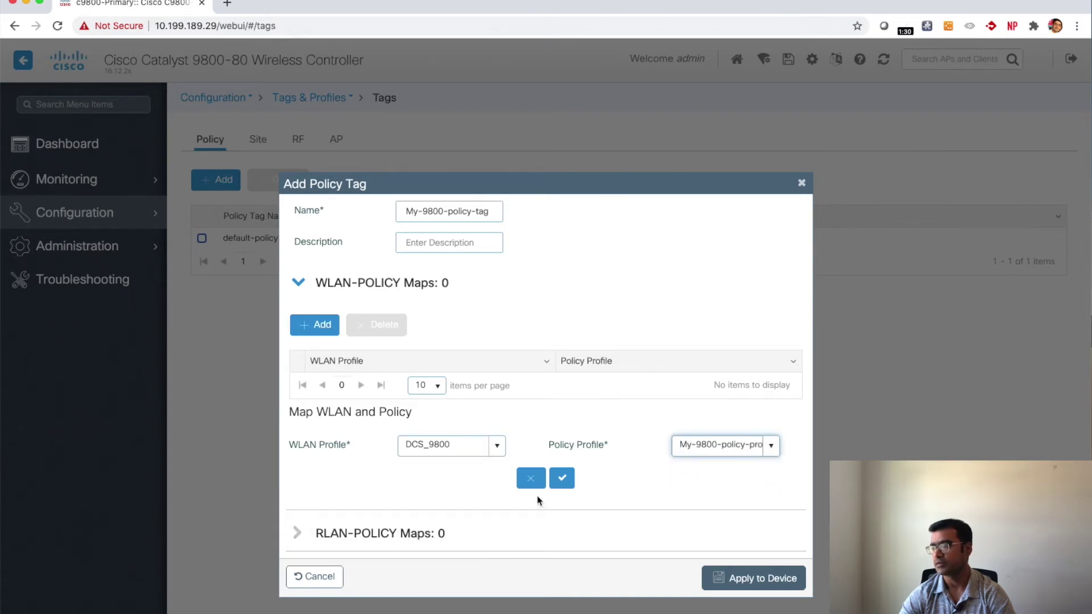
left_click(562, 479)
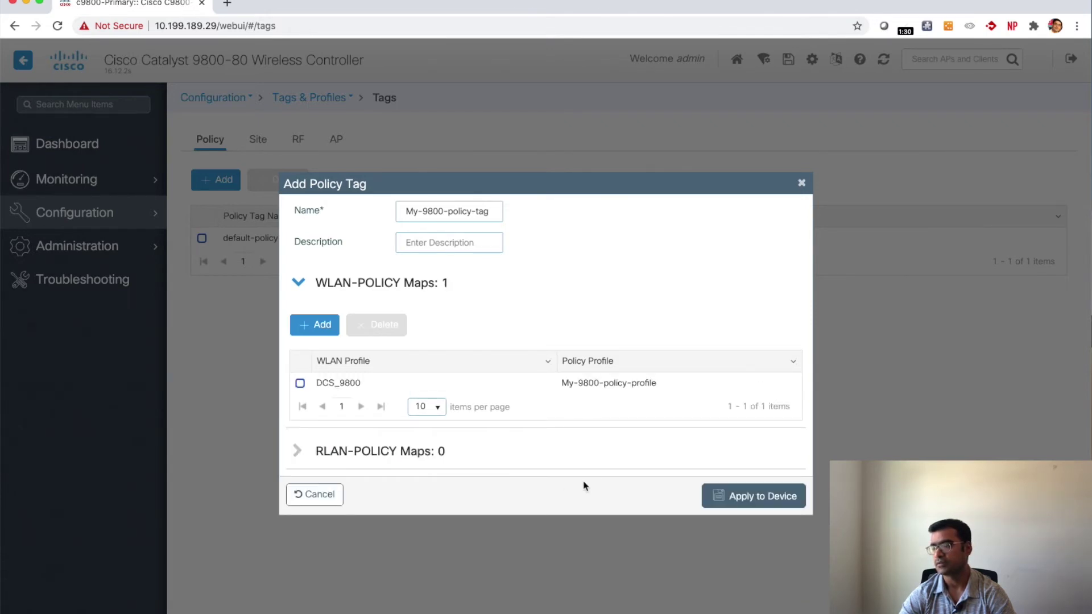
left_click(760, 500)
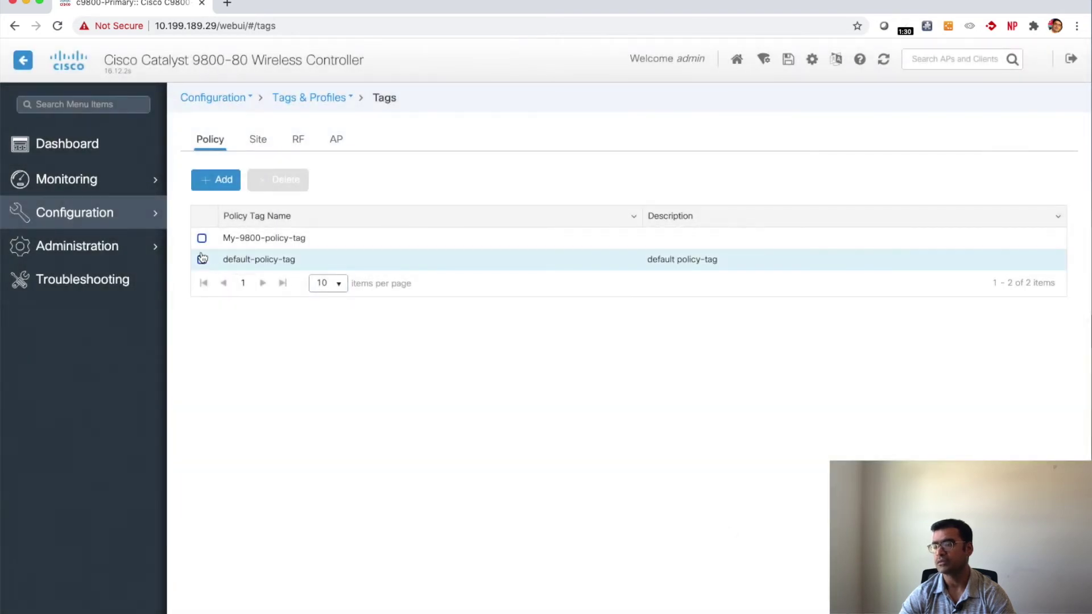
Step: Add site tag My-9800-site-tag with AP join profile My_9800 and save it
left_click(257, 143)
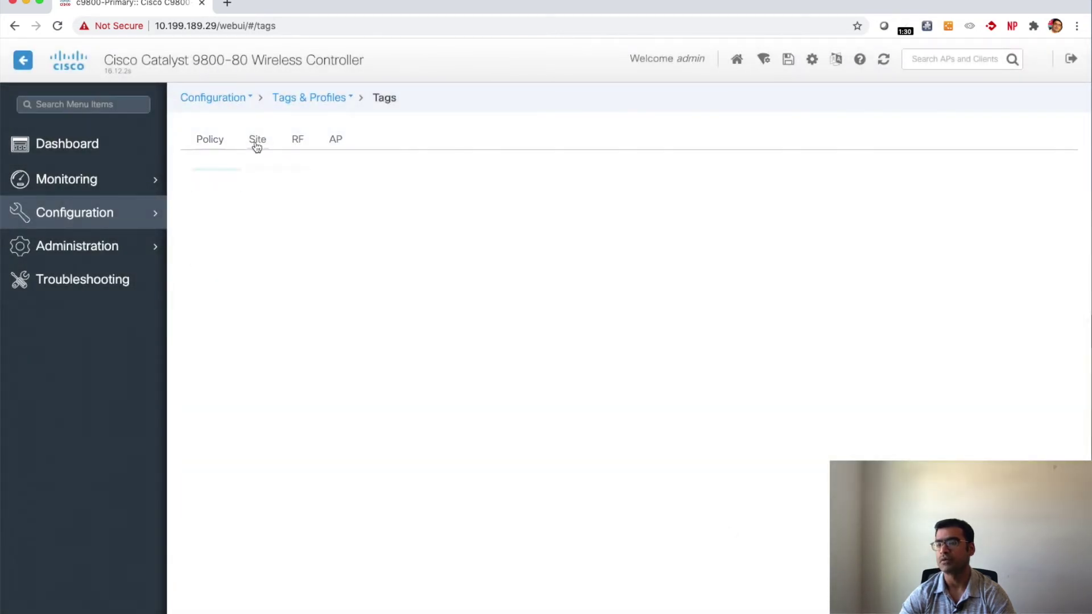
left_click(225, 179)
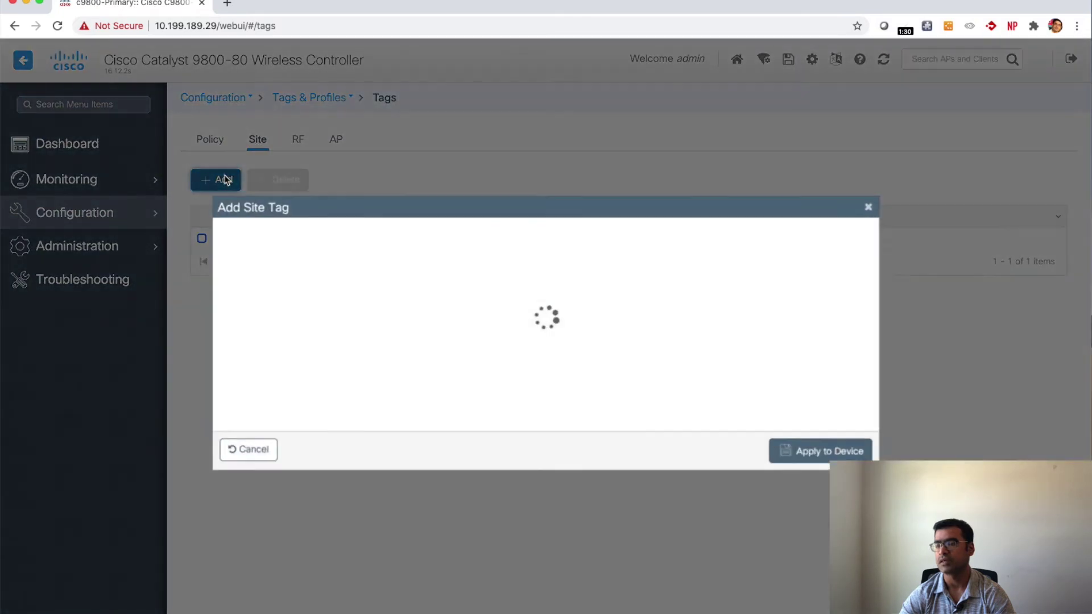
left_click(392, 241)
type("My-9800-sit")
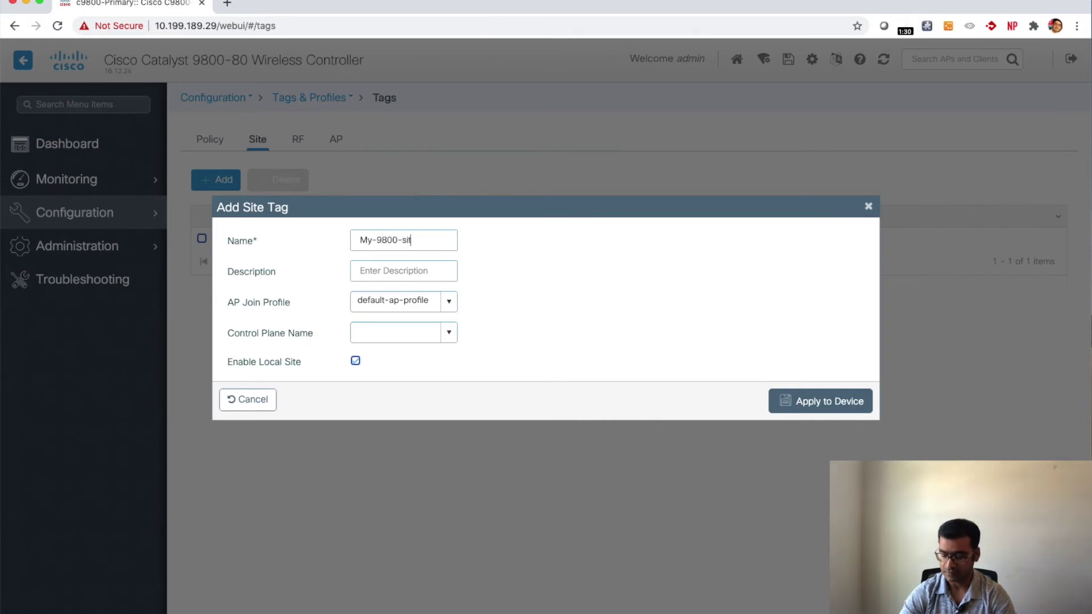
type("e-tag")
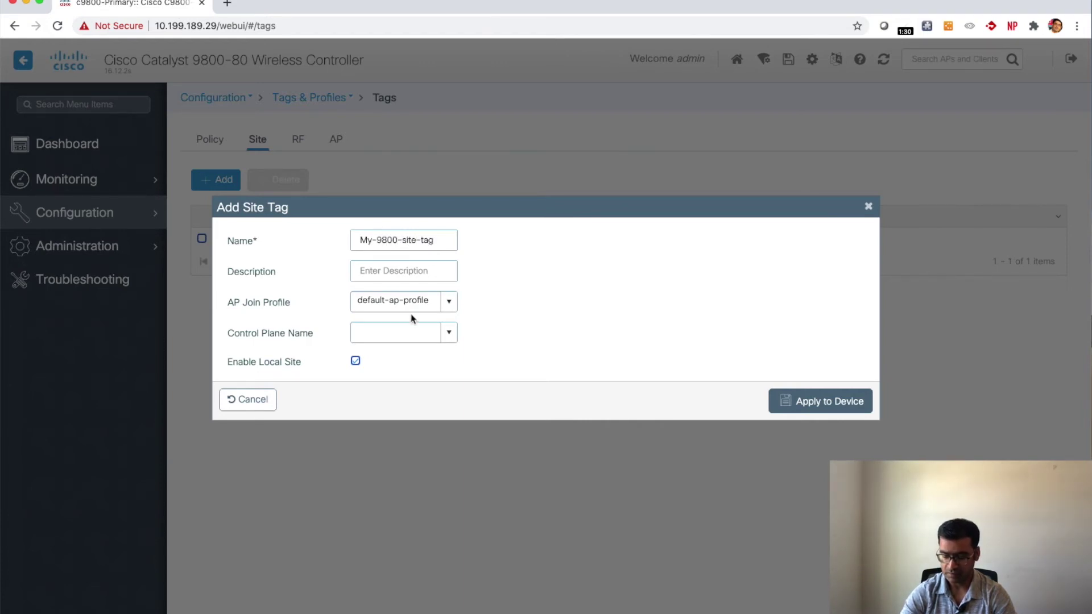
left_click(448, 310)
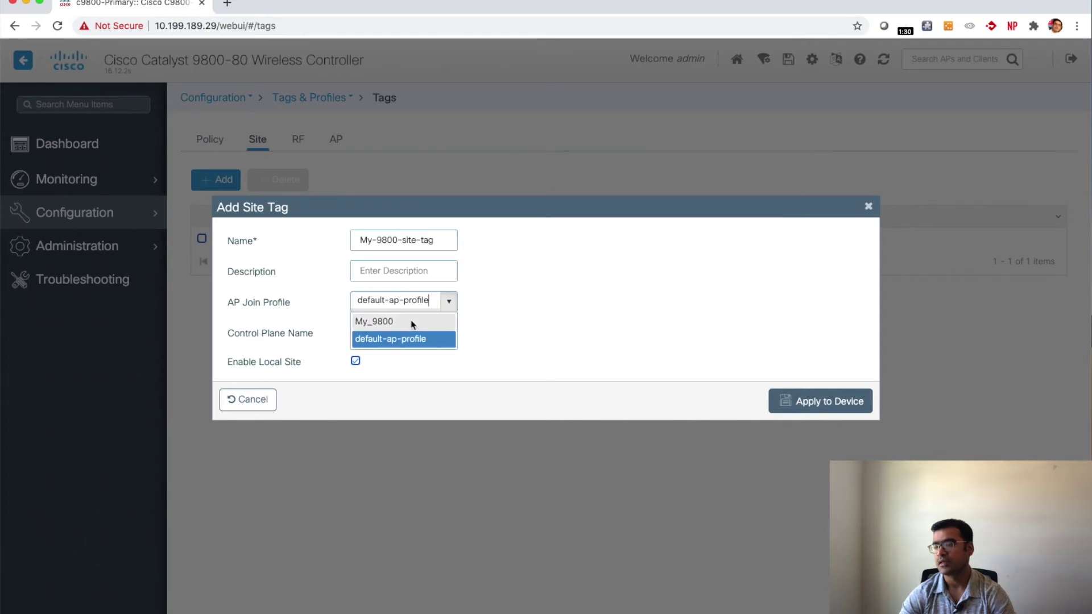
left_click(413, 323)
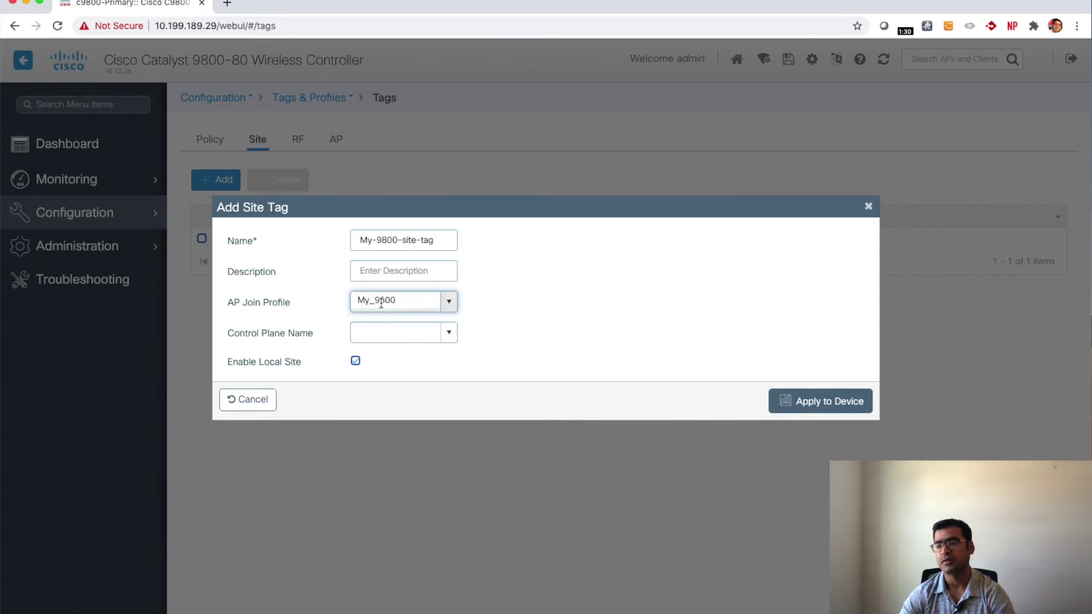
left_click(821, 403)
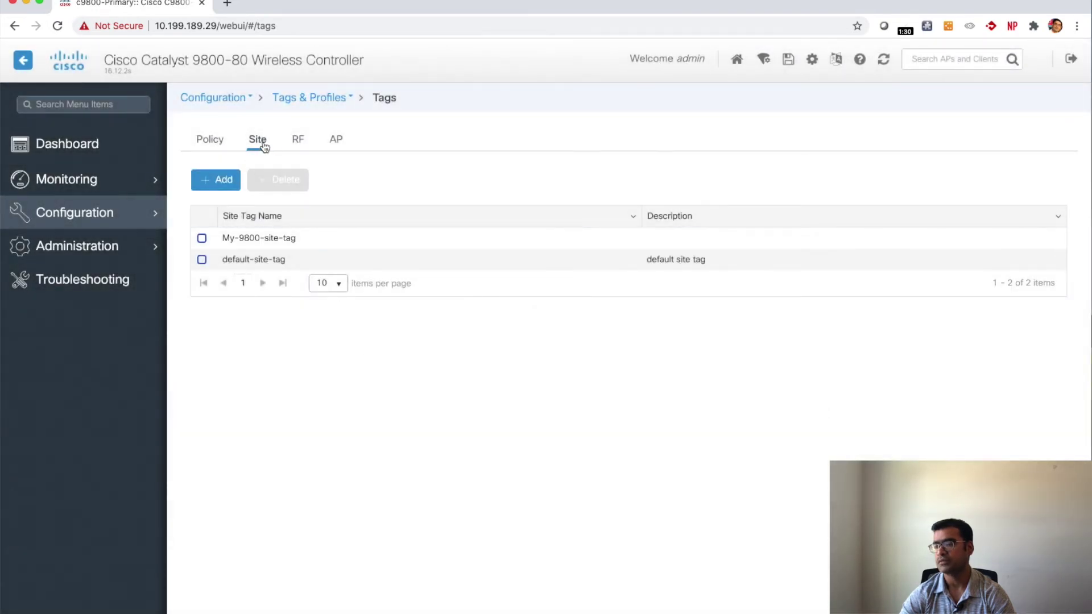
left_click(301, 146)
Step: Name a new RF tag my-9800-rf-tag, assign my_9800-rf-5ghz and my-9800-24ghz, and apply it
left_click(225, 180)
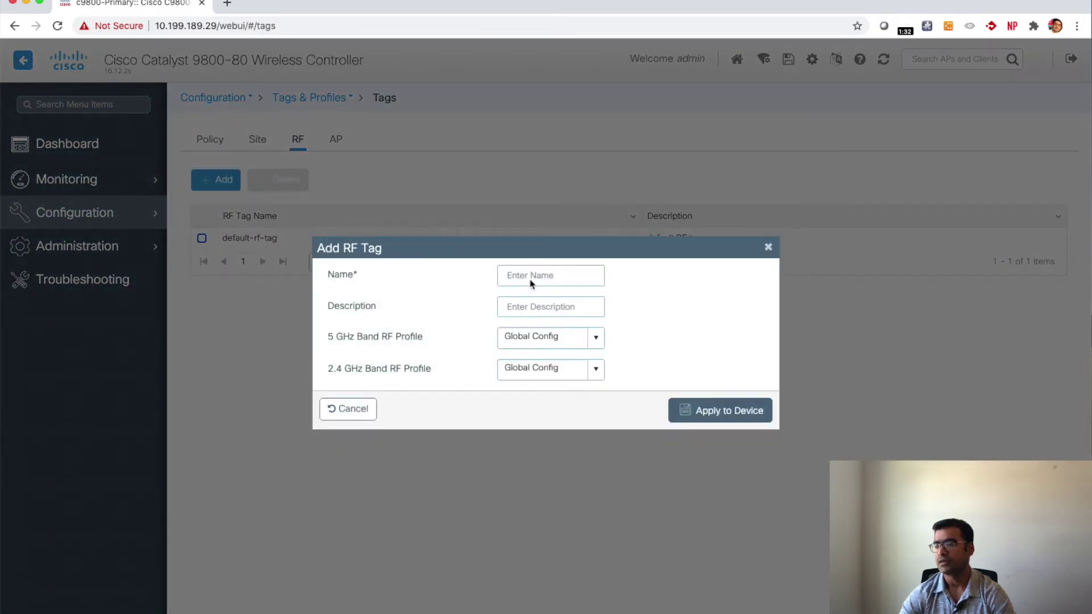
type("my-9800-rf-tag")
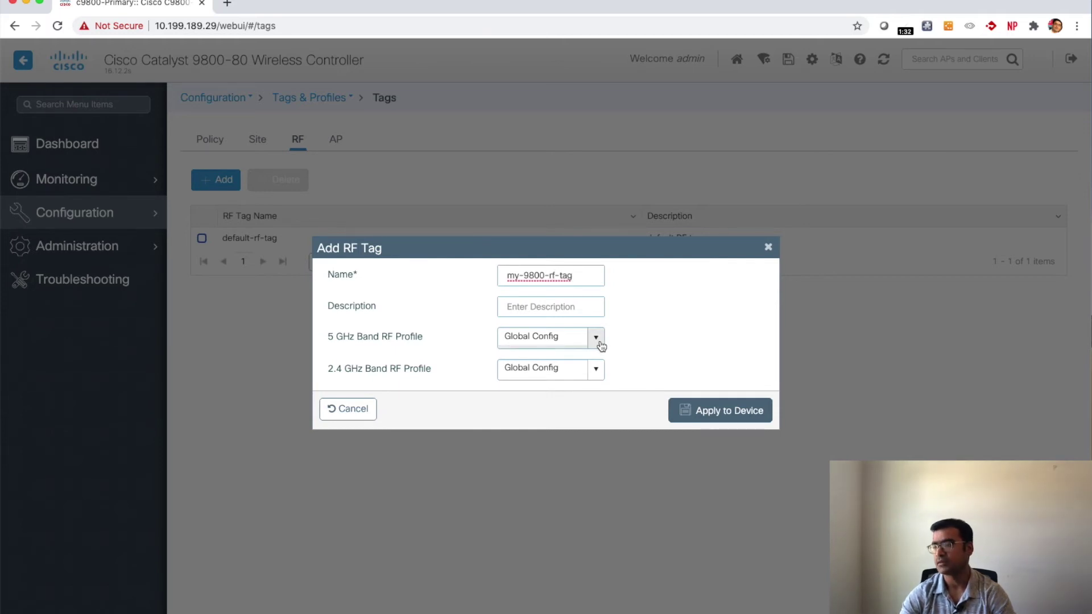
left_click(597, 340)
left_click(571, 375)
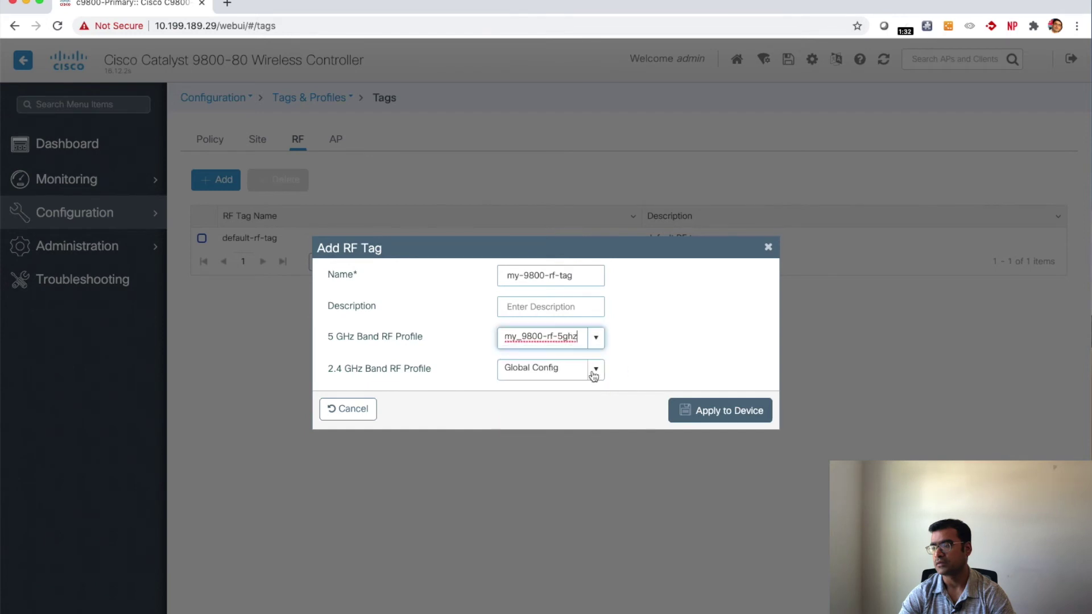
left_click(594, 370)
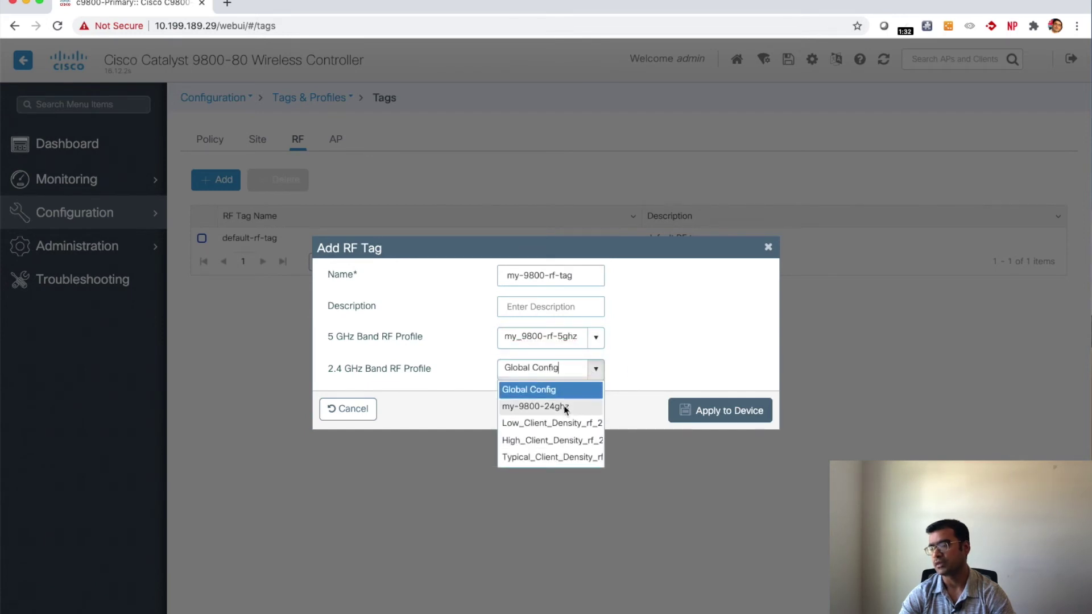
left_click(545, 406)
left_click(739, 418)
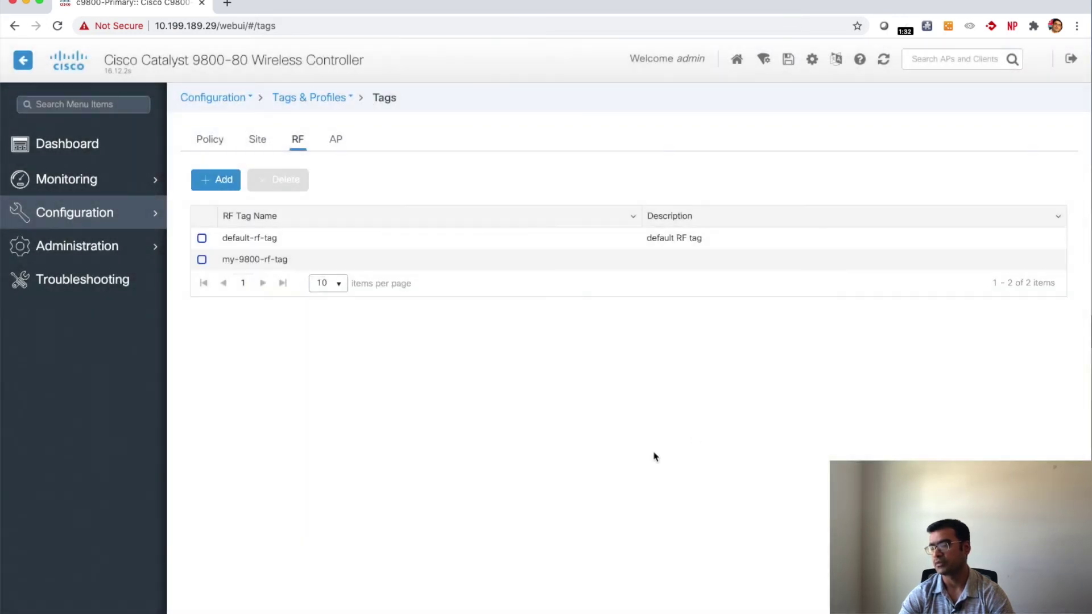
Step: Open WLAN DCS_9800's Layer2 security settings, keeping WPA + WPA2 as the mode
left_click(118, 222)
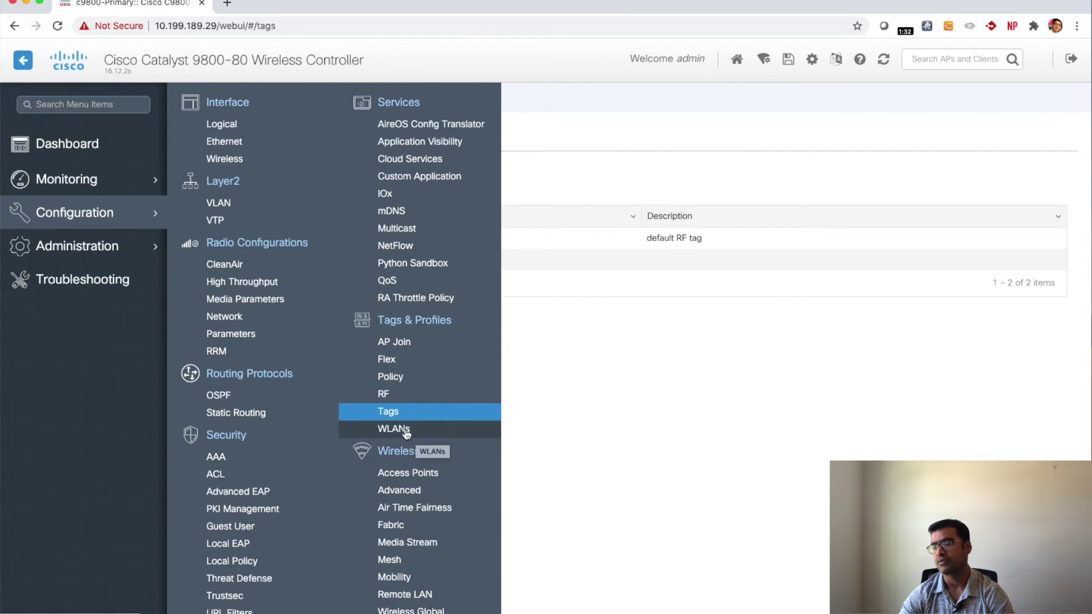
left_click(406, 432)
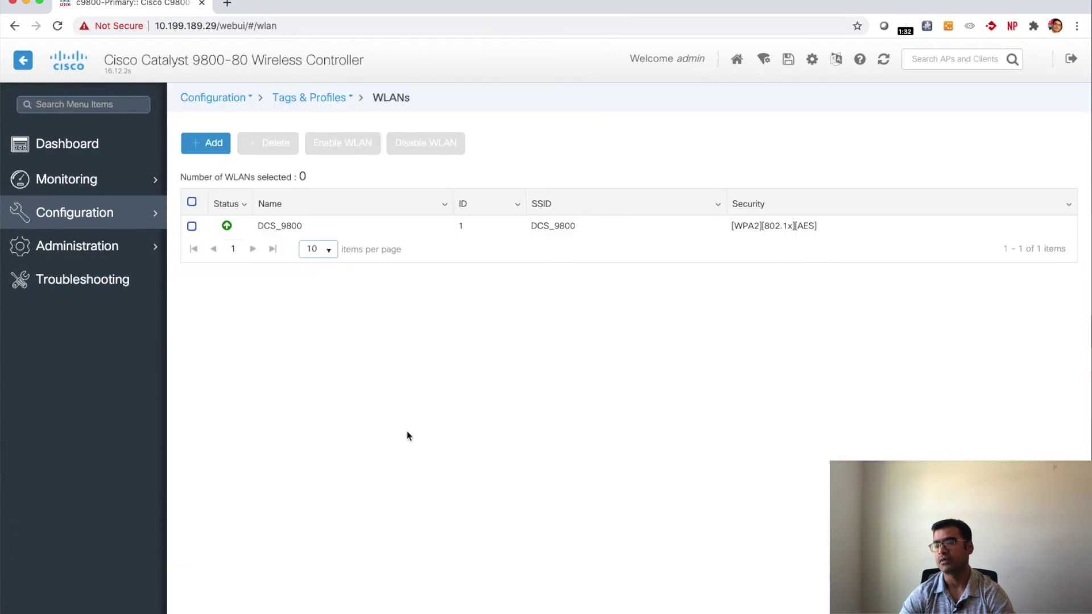
left_click(290, 230)
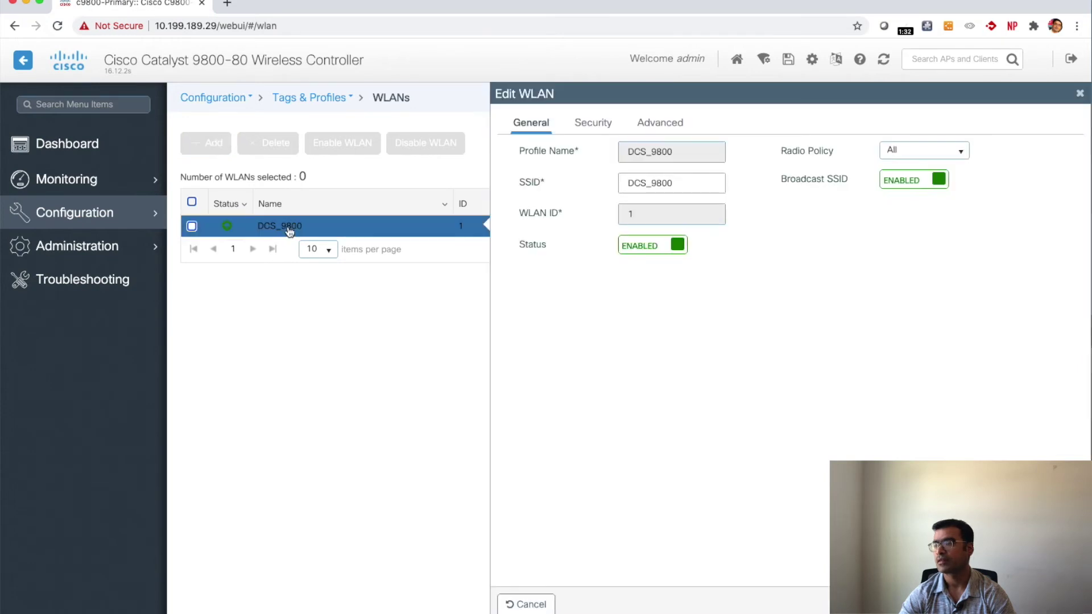
left_click(606, 130)
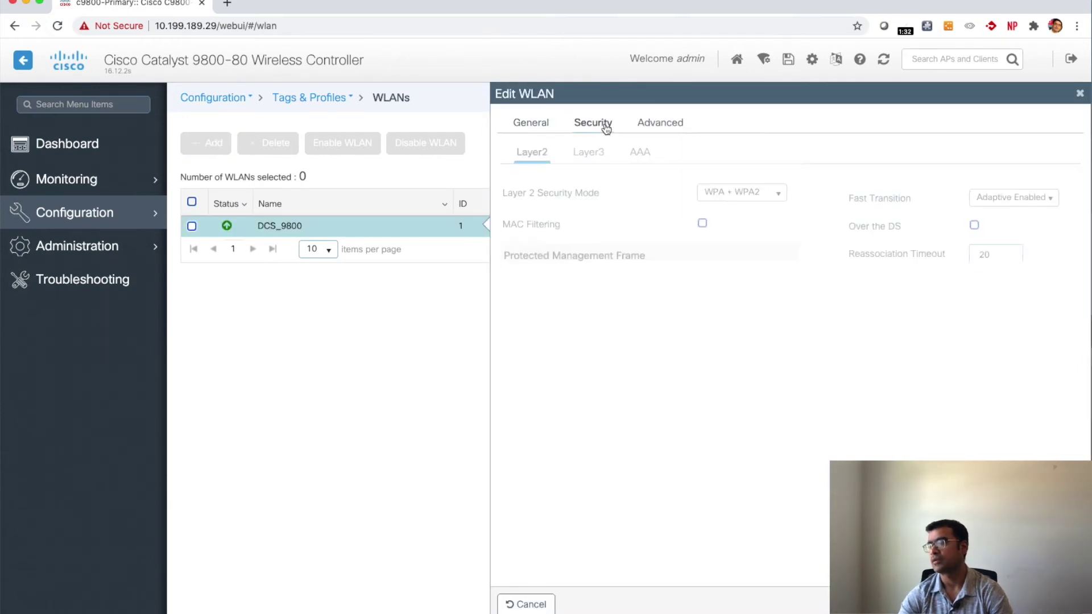
left_click(783, 205)
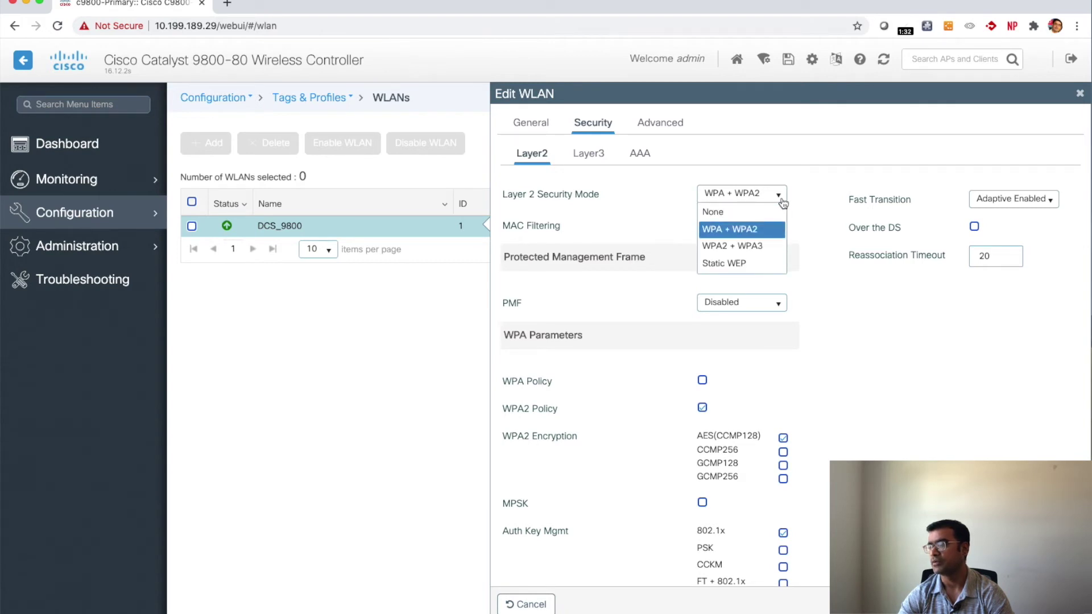
left_click(827, 188)
Step: Replace 802.1x with PSK key management, enter the pre-shared key, and apply the change
scroll(861, 418, "down", 3)
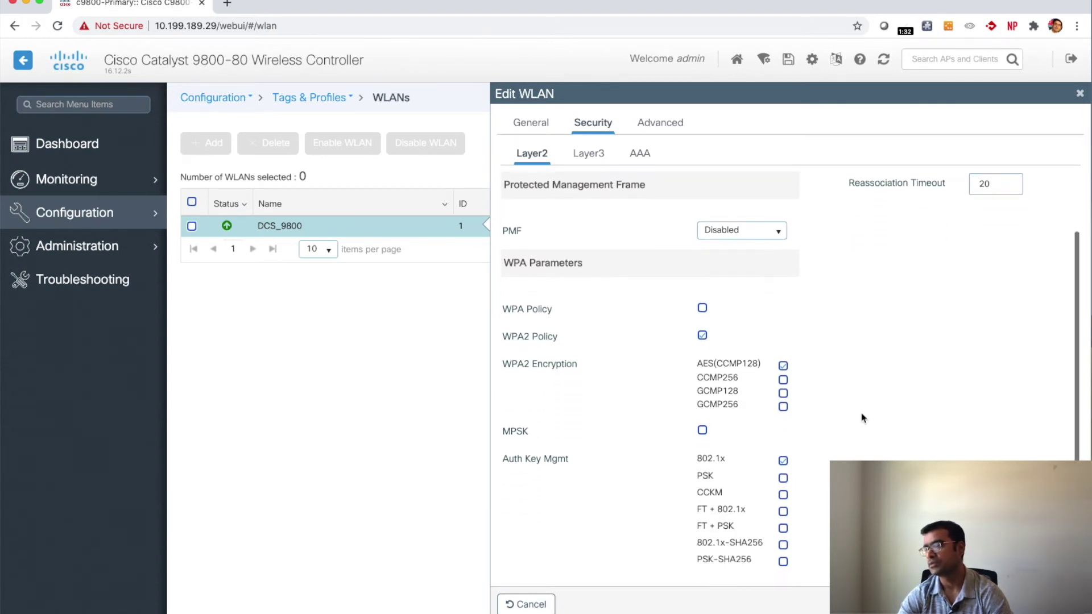
left_click(784, 461)
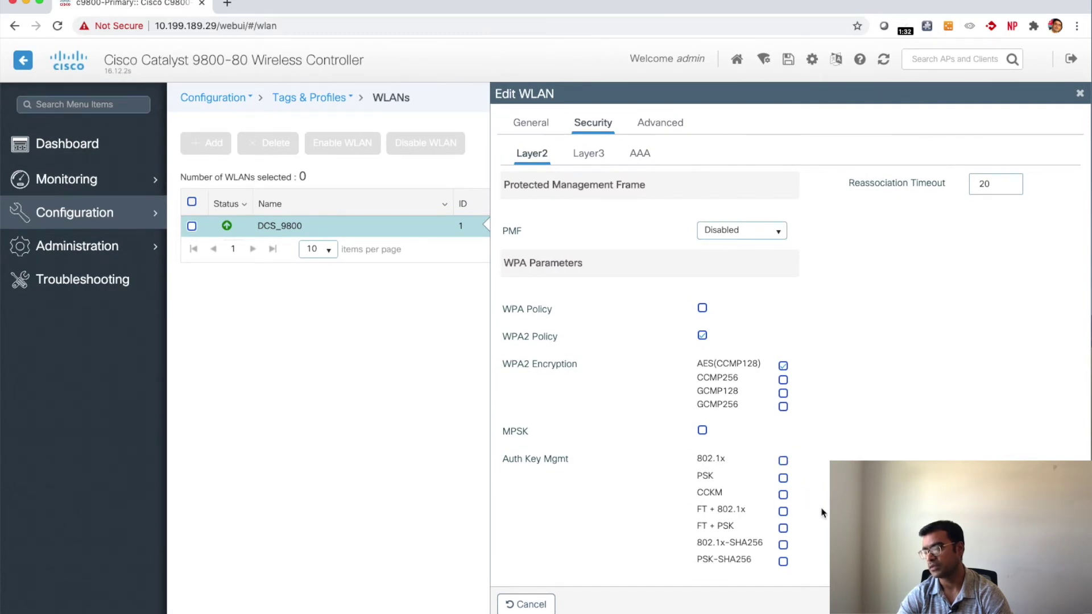
left_click(782, 478)
scroll(785, 477, "down", 2)
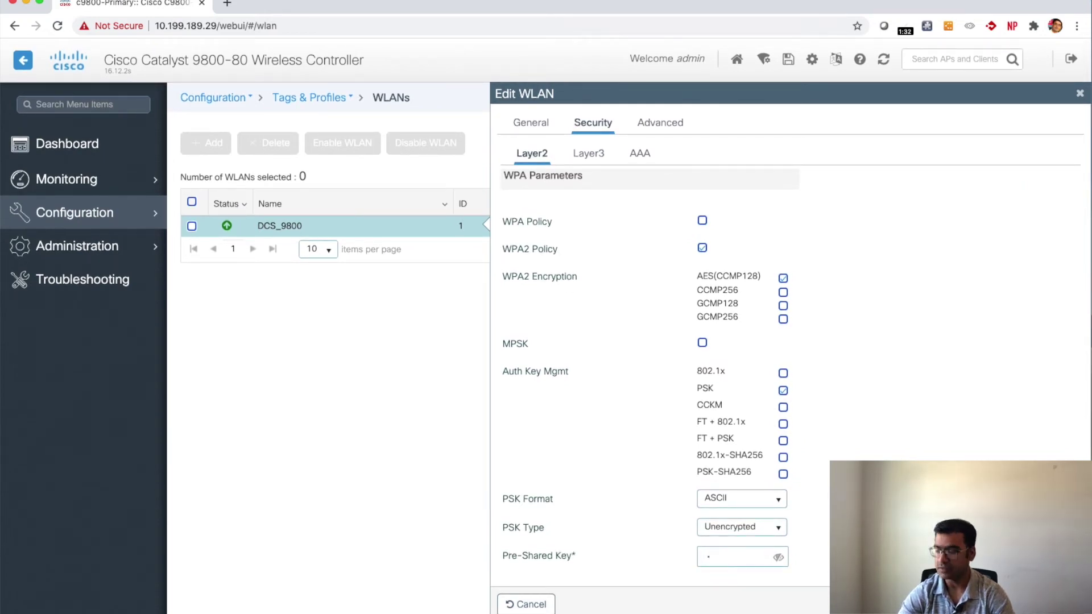
left_click(708, 556)
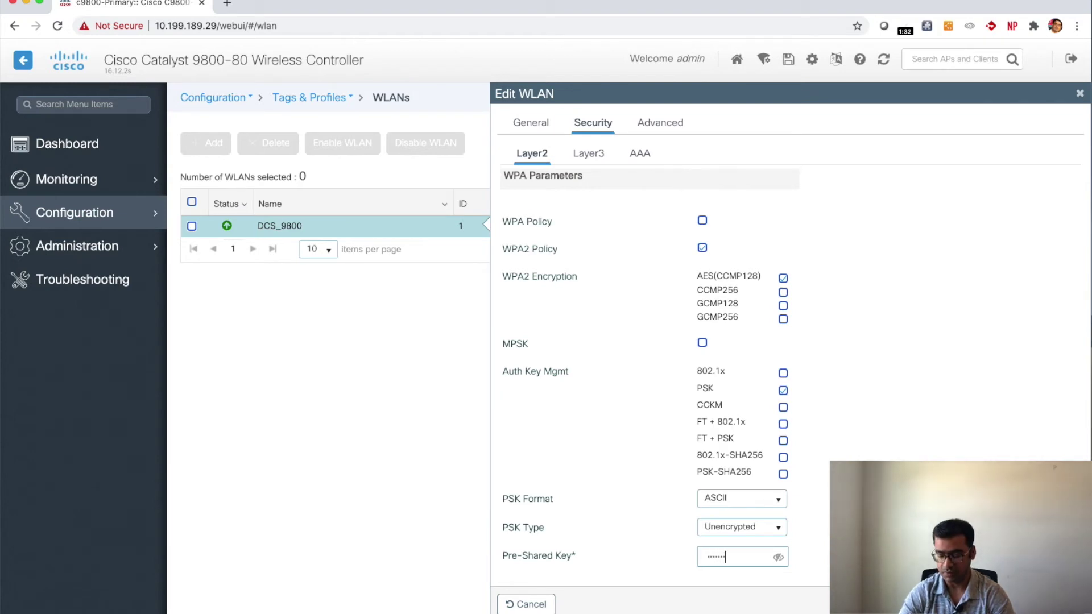
left_click(778, 559)
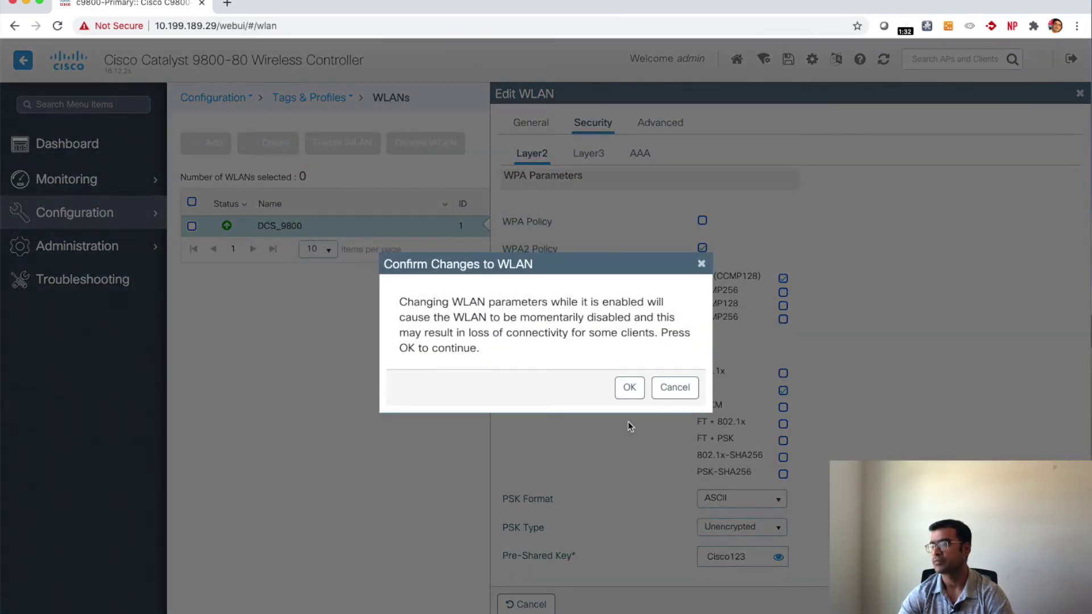
left_click(629, 387)
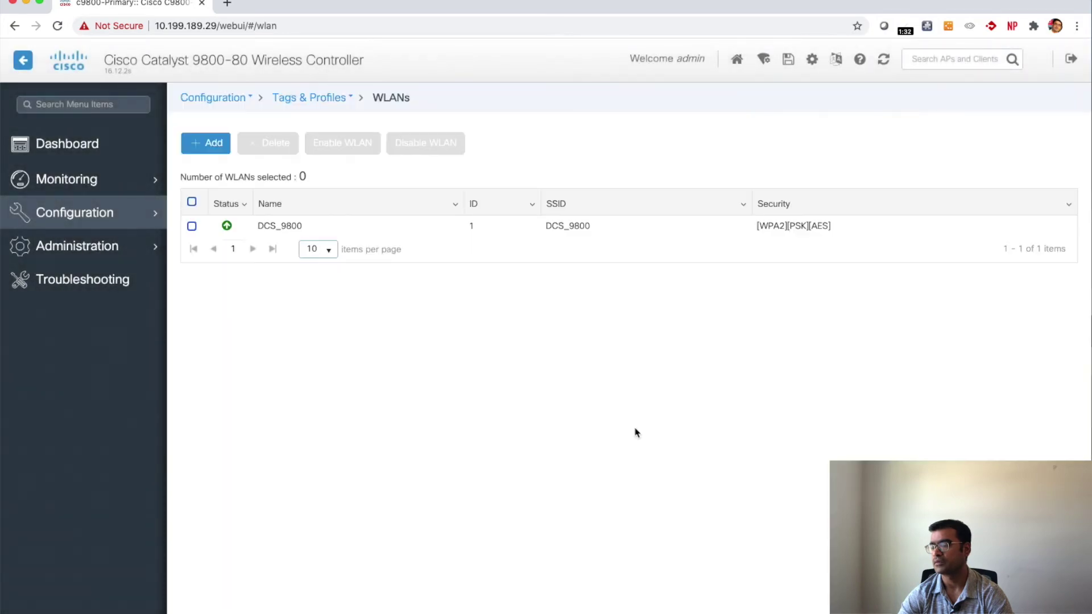
left_click(267, 219)
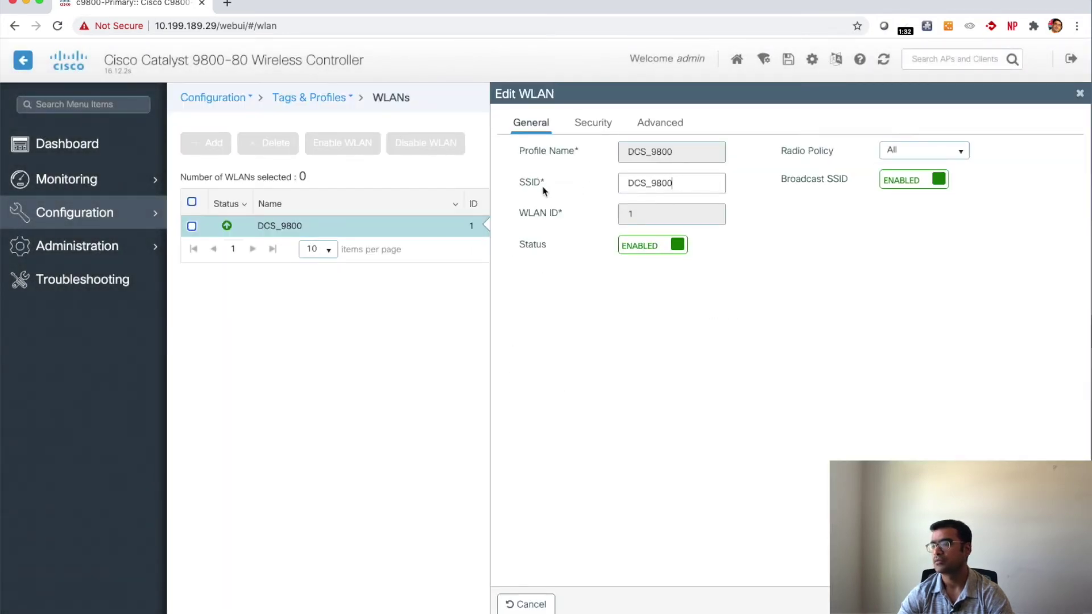
Step: Check DCS_9800's Layer2 WPA2-PSK security, then close the WLAN editor
left_click_drag(682, 183, 621, 181)
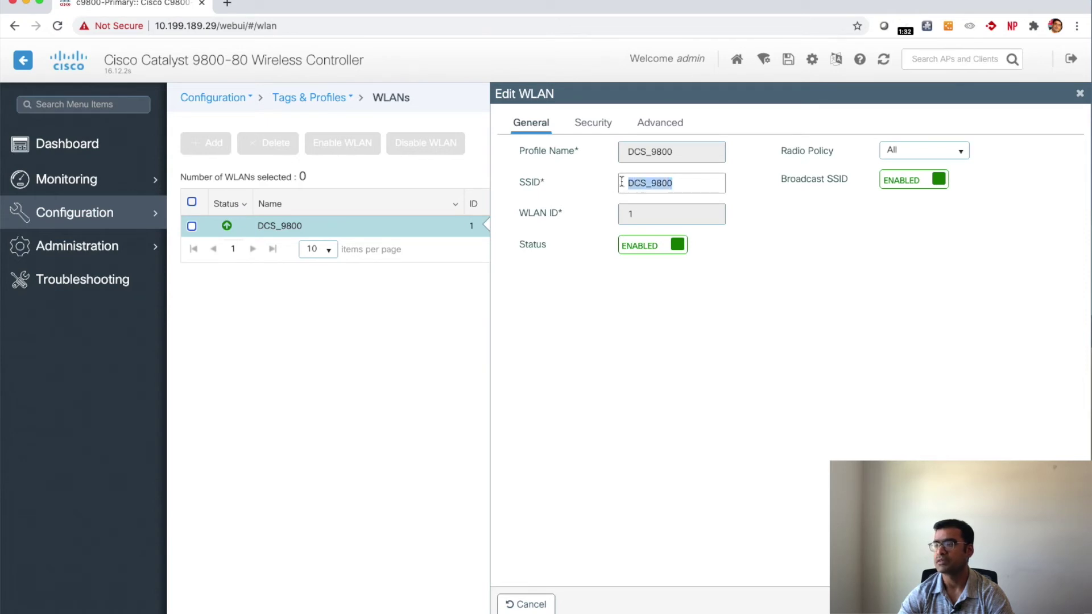
left_click(600, 125)
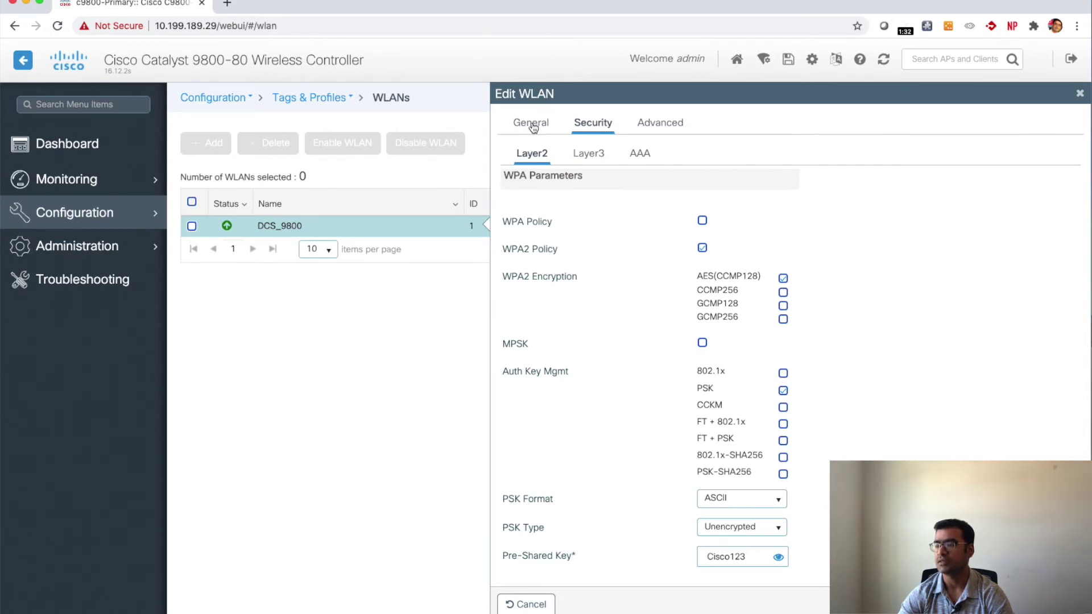
left_click(1079, 93)
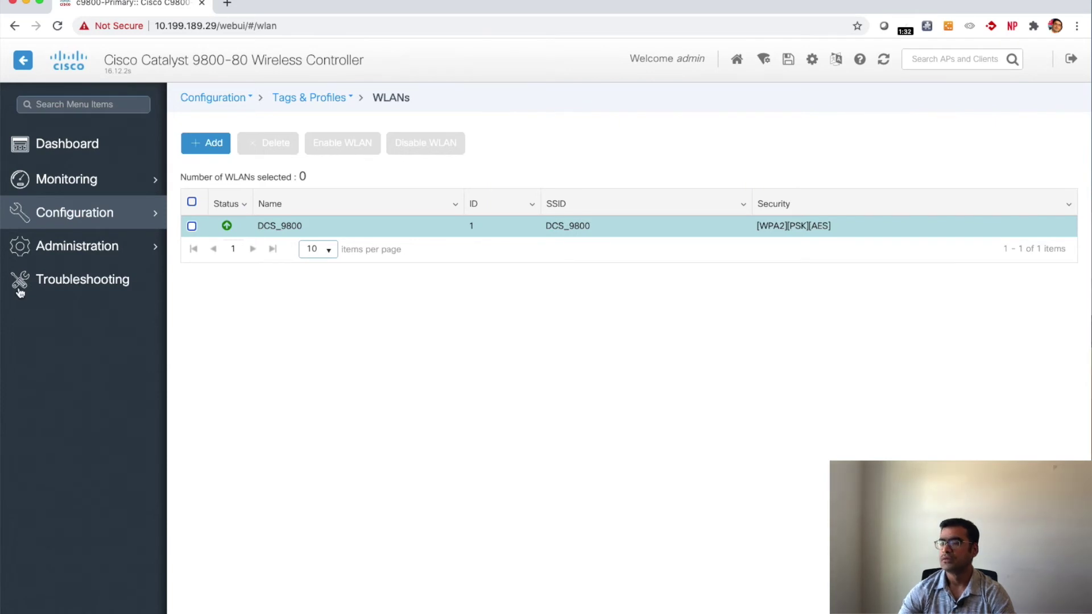
Step: Inspect My-9800-policy-tag's WLAN mapping, then view the AP tag source priorities
left_click(141, 218)
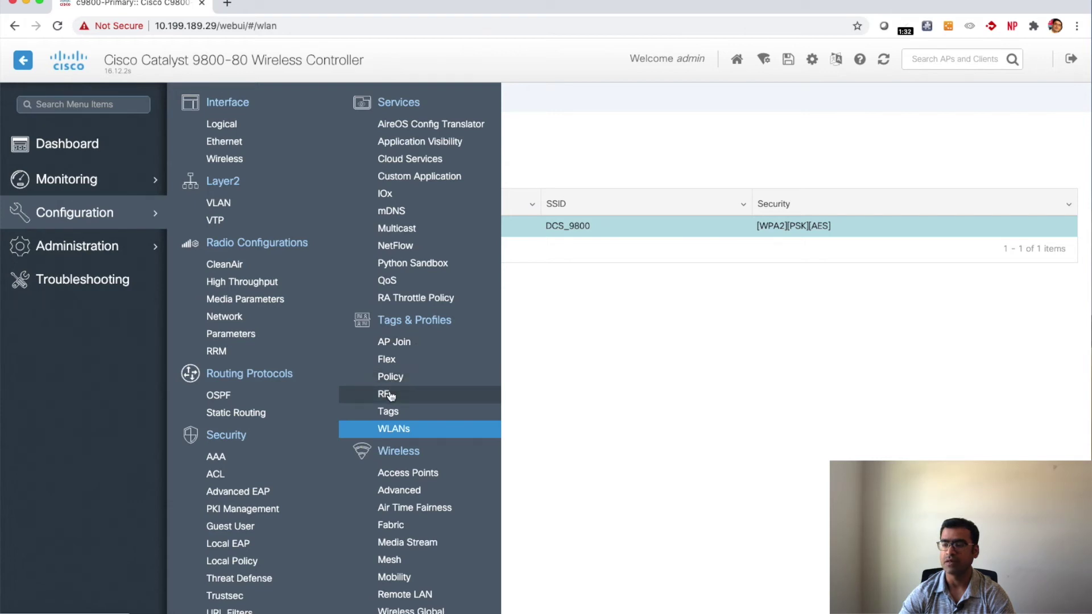
left_click(389, 412)
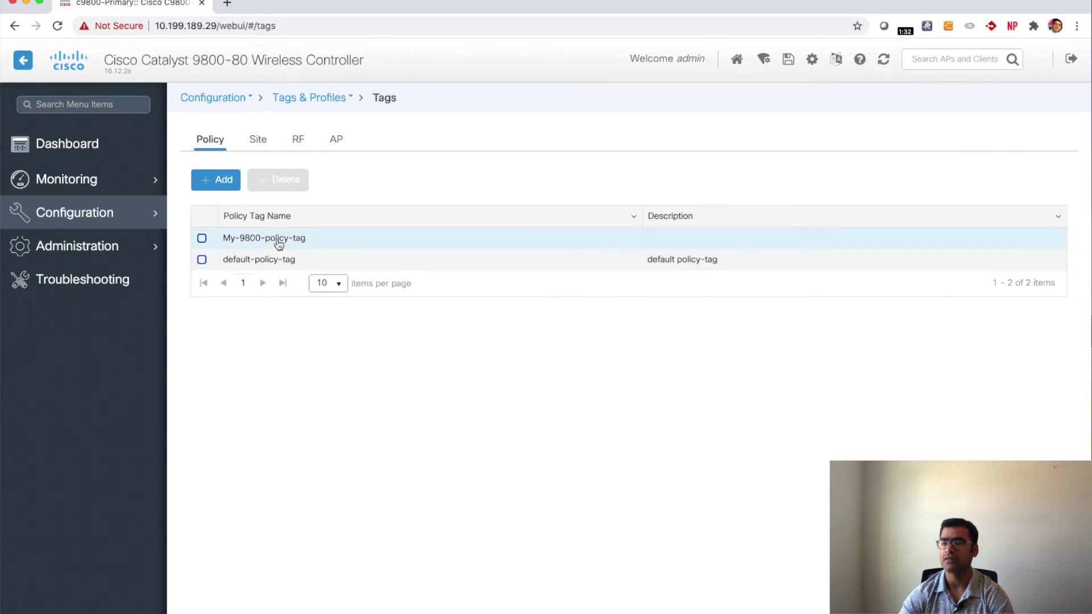
left_click(279, 244)
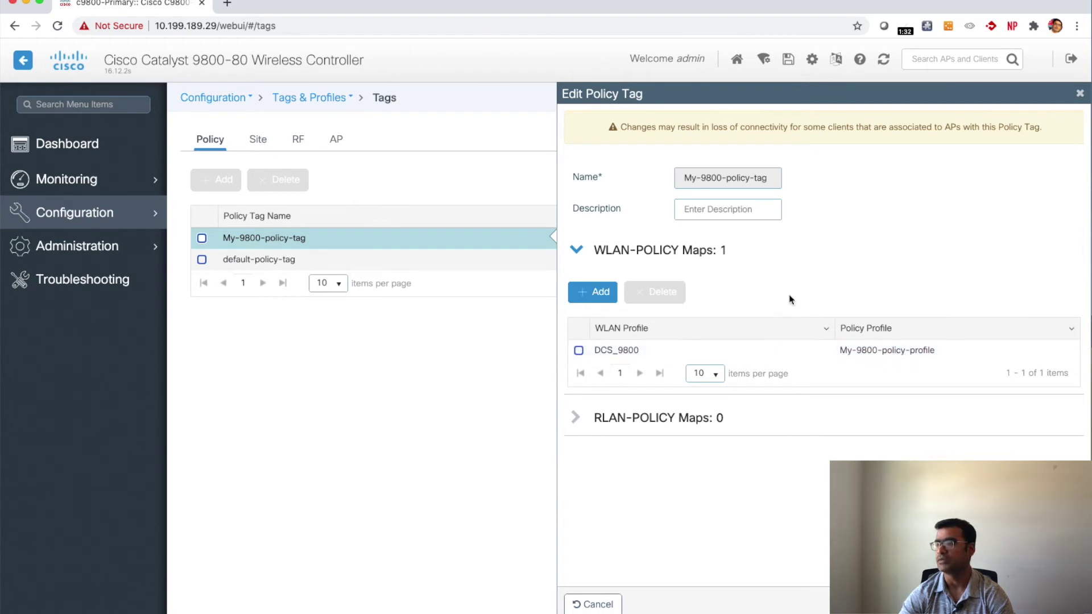
left_click(1081, 93)
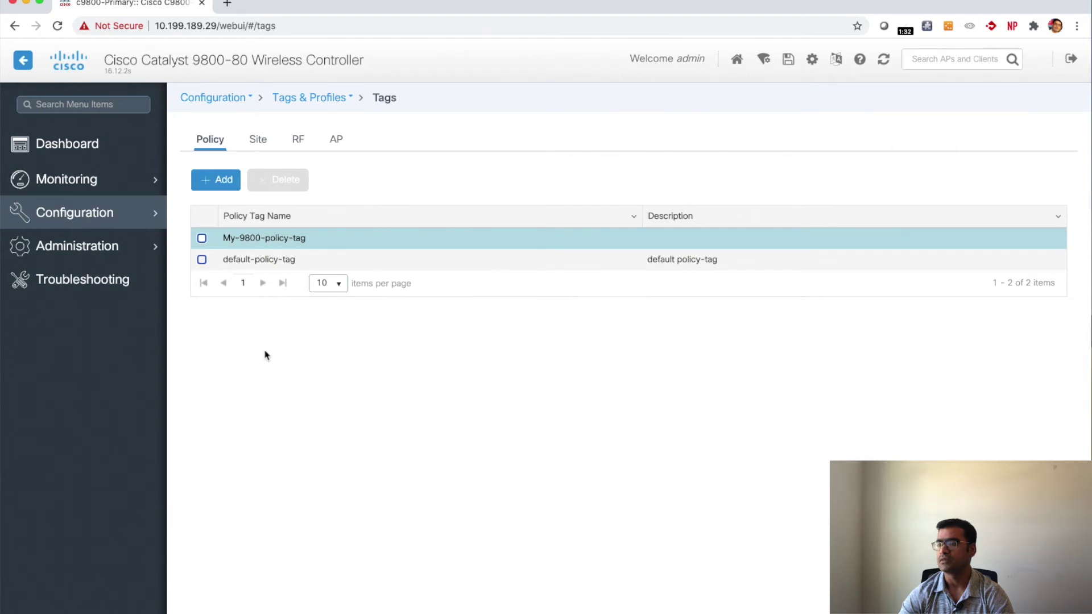
left_click(335, 141)
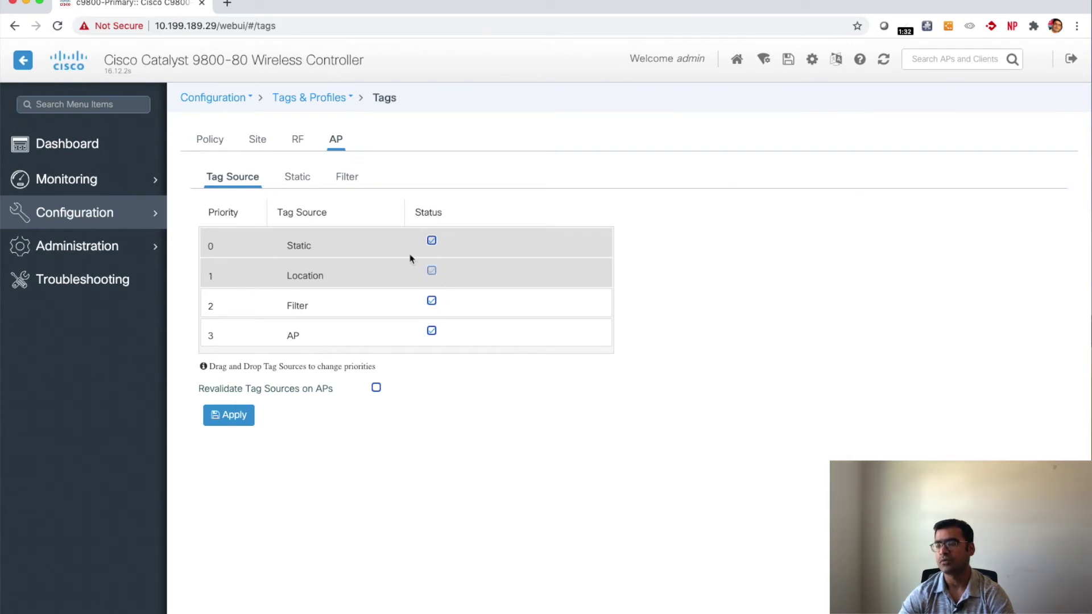
Step: Select My-9800-policy-tag, My-9800-site-tag and my-9800-rf-tag in a new static AP mapping
left_click(292, 181)
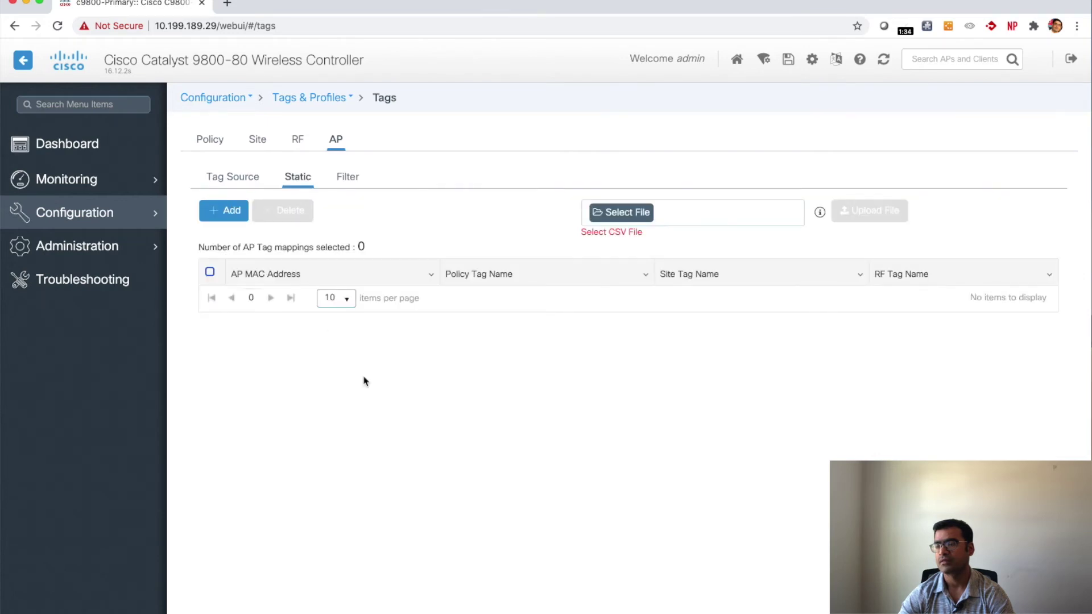
left_click(227, 212)
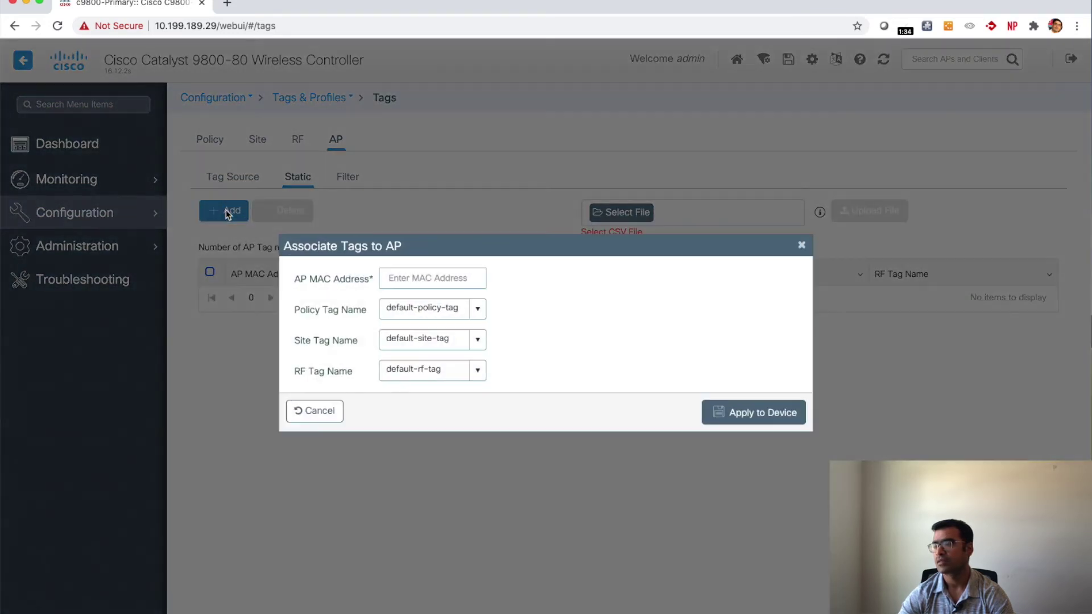
left_click(478, 309)
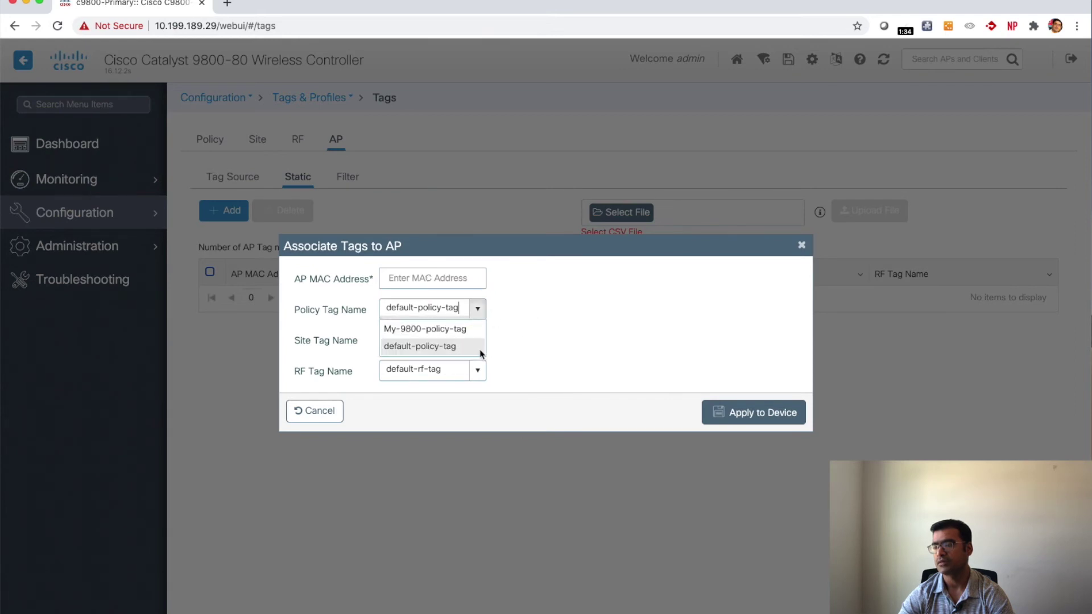
left_click(444, 330)
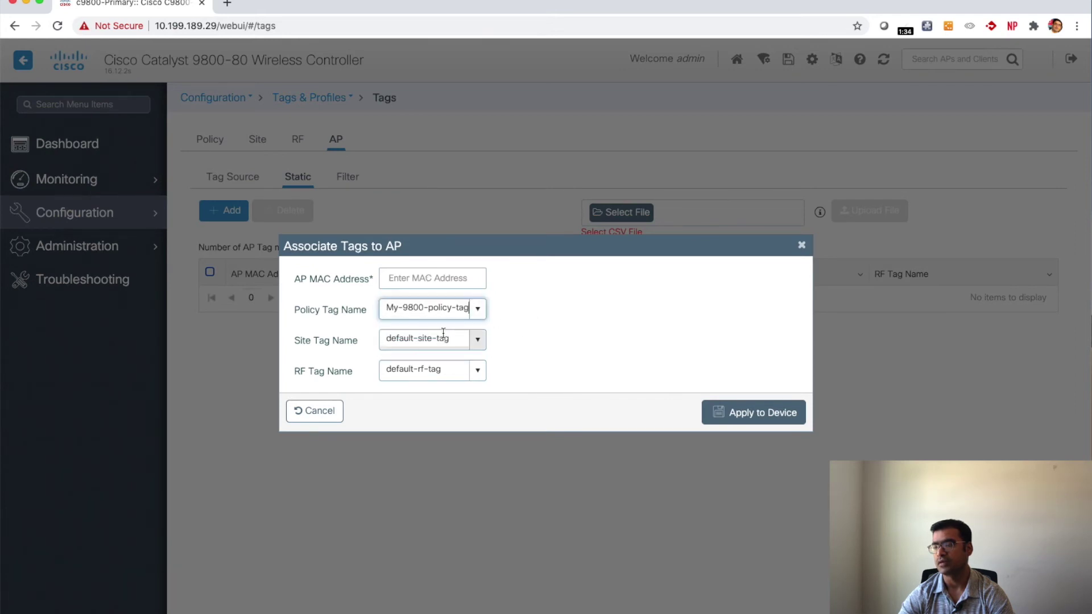
left_click(478, 341)
left_click(439, 359)
left_click(477, 370)
left_click(435, 407)
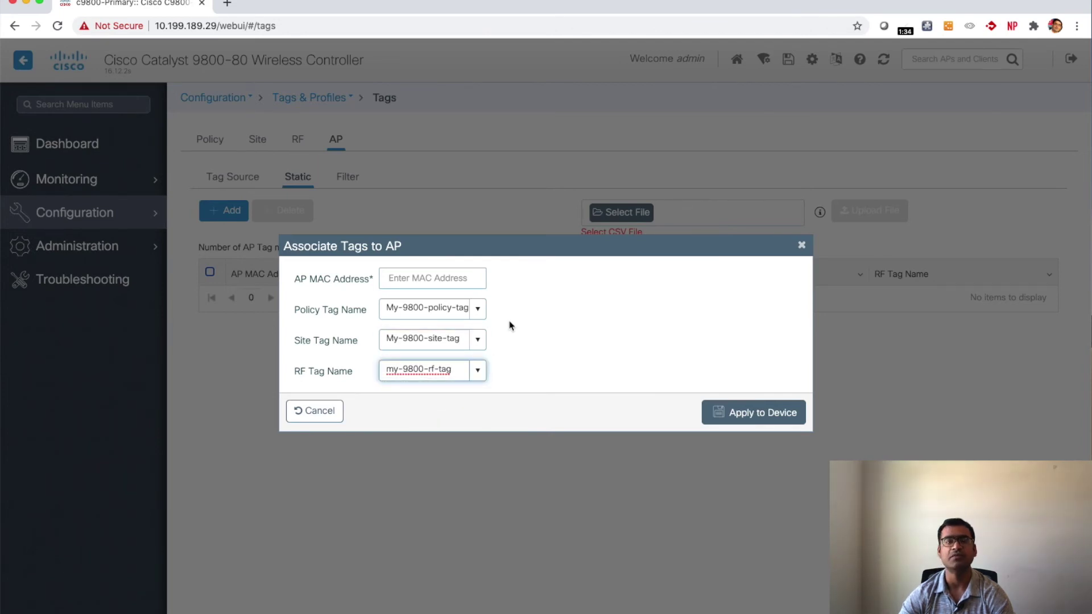
Step: Paste the AP identifier from the test-case spreadsheet into the MAC field and add colon separators
key("super+Tab")
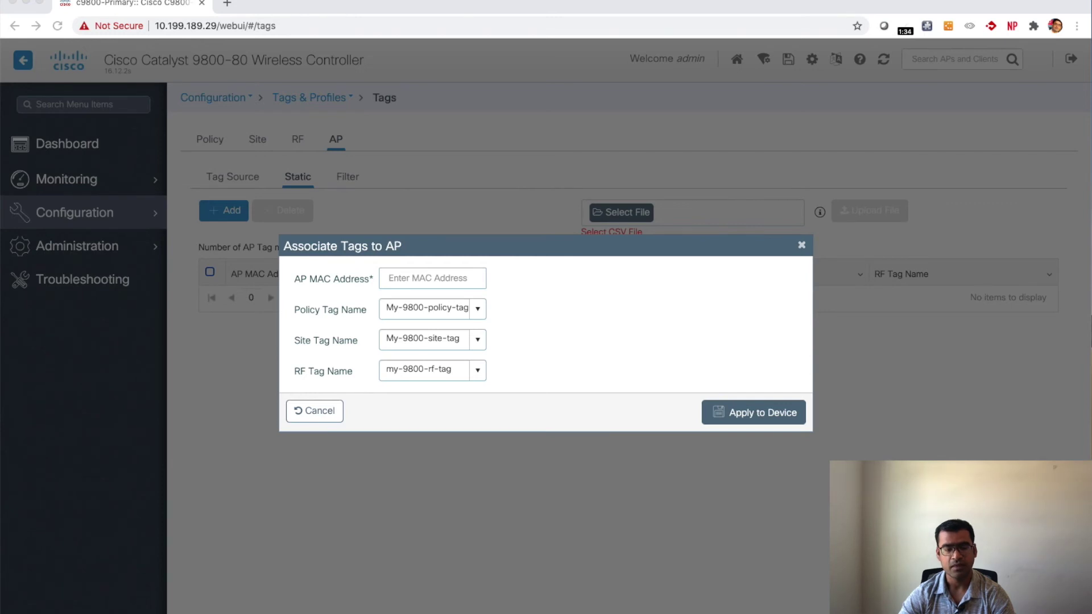
key("super+Tab")
key("super+Tab")
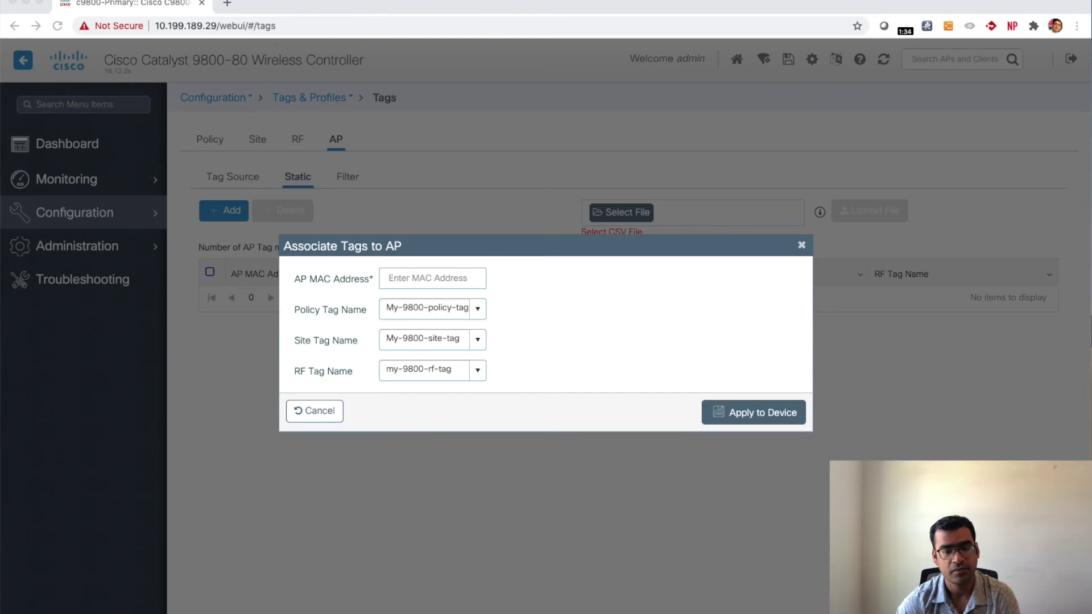
left_click(401, 277)
type("FJC242817P6")
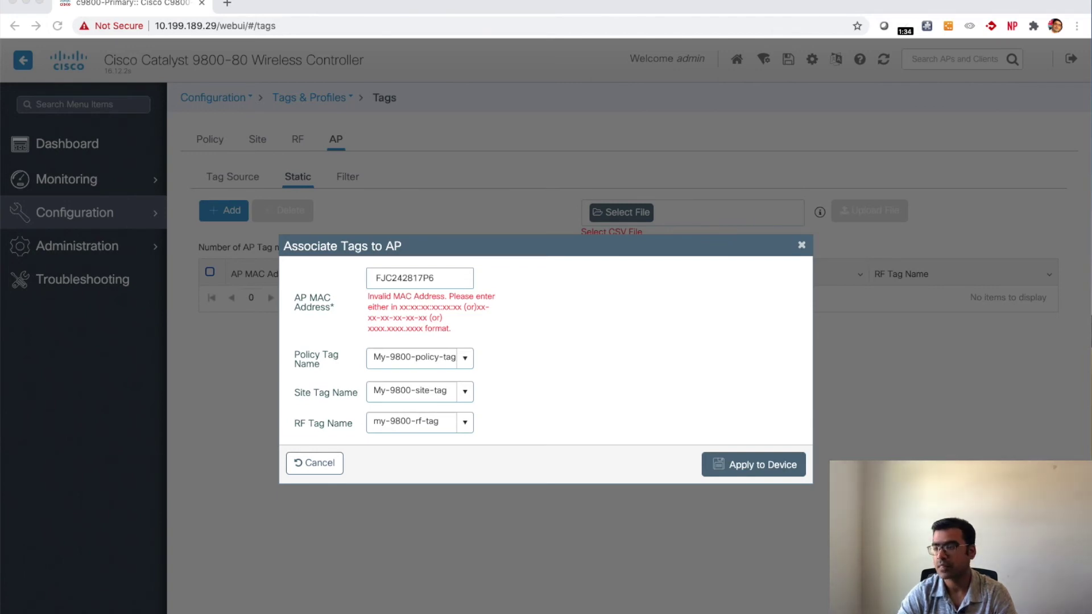
left_click(376, 279)
left_click(376, 278)
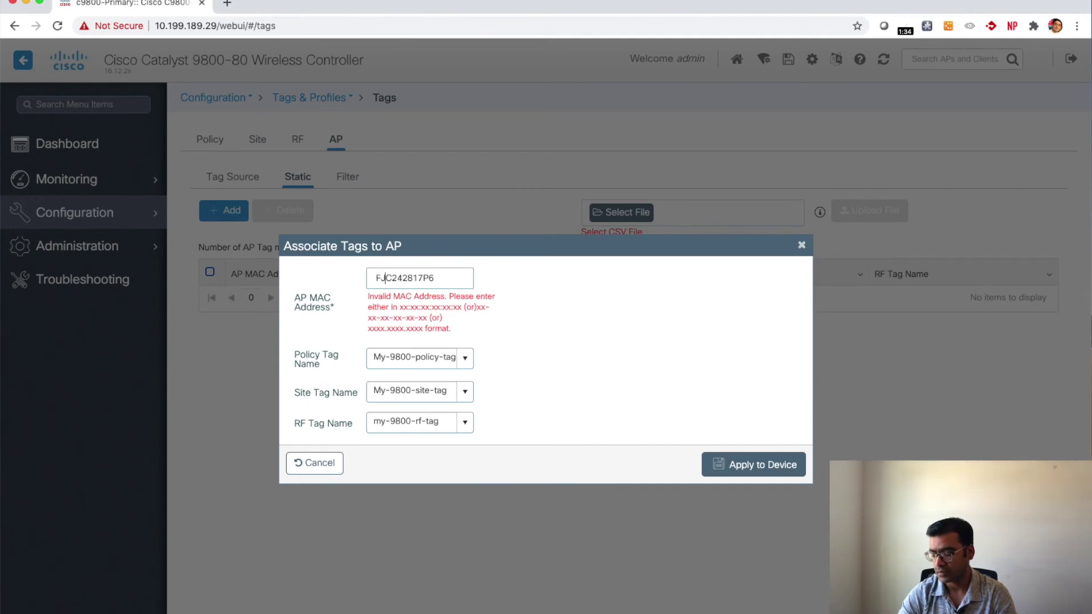
type(":")
key("Right")
key("Right")
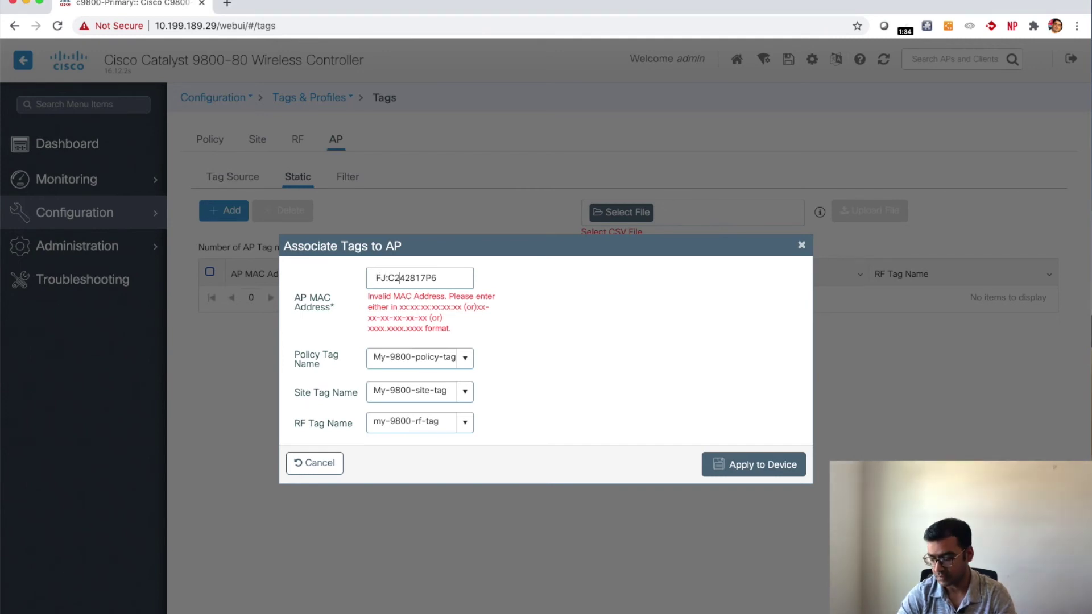
key("Right")
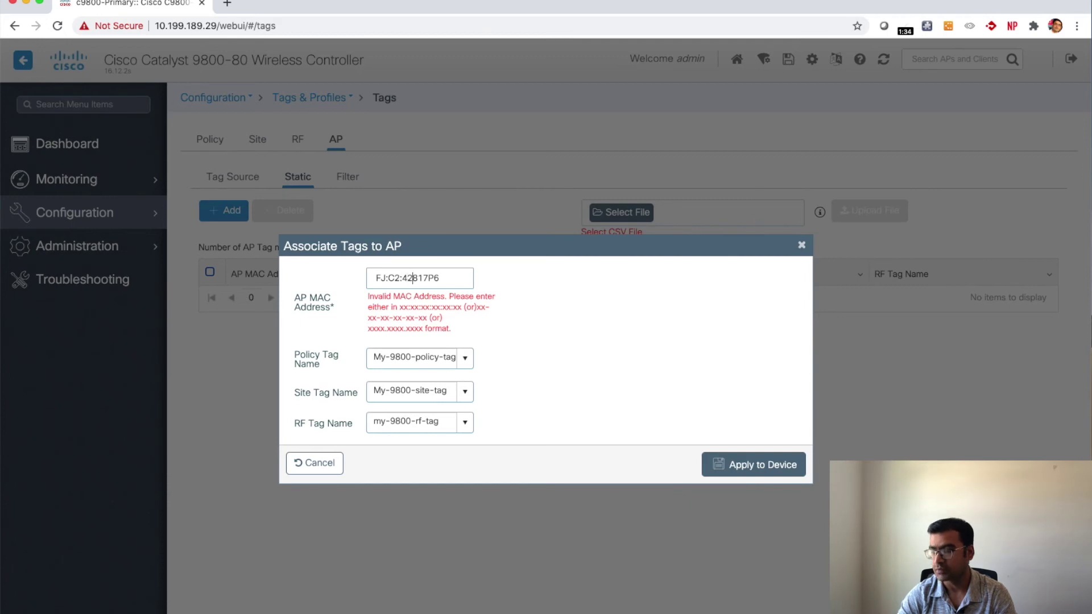
type(":")
key("Right")
key("Right")
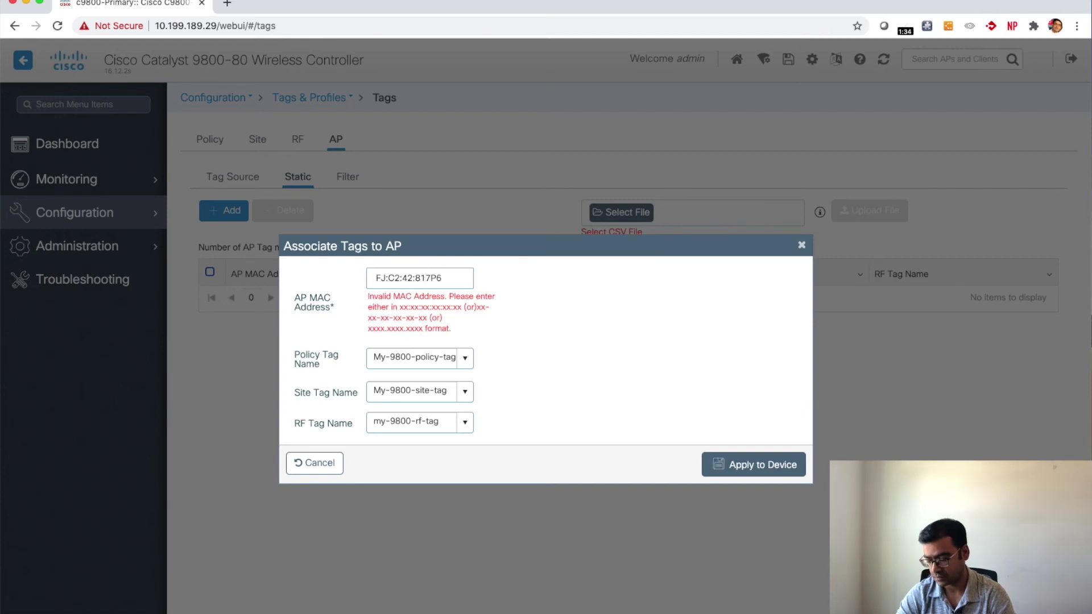
Step: Replace the invalid value with the AP's MAC address 14:16:9D:54:10:A0
left_click_drag(444, 277, 373, 277)
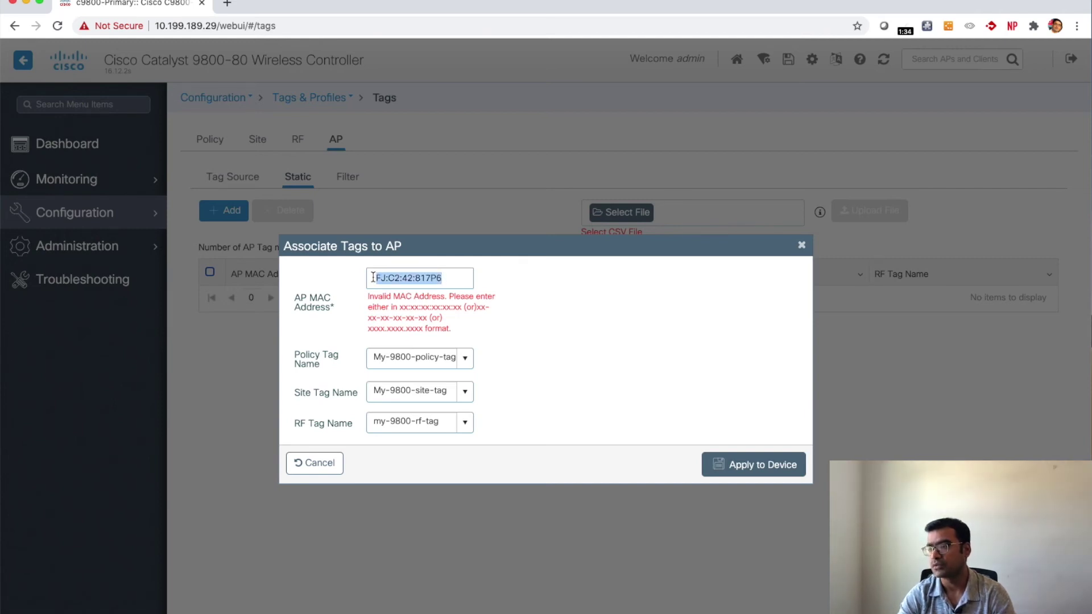
key("BackSpace")
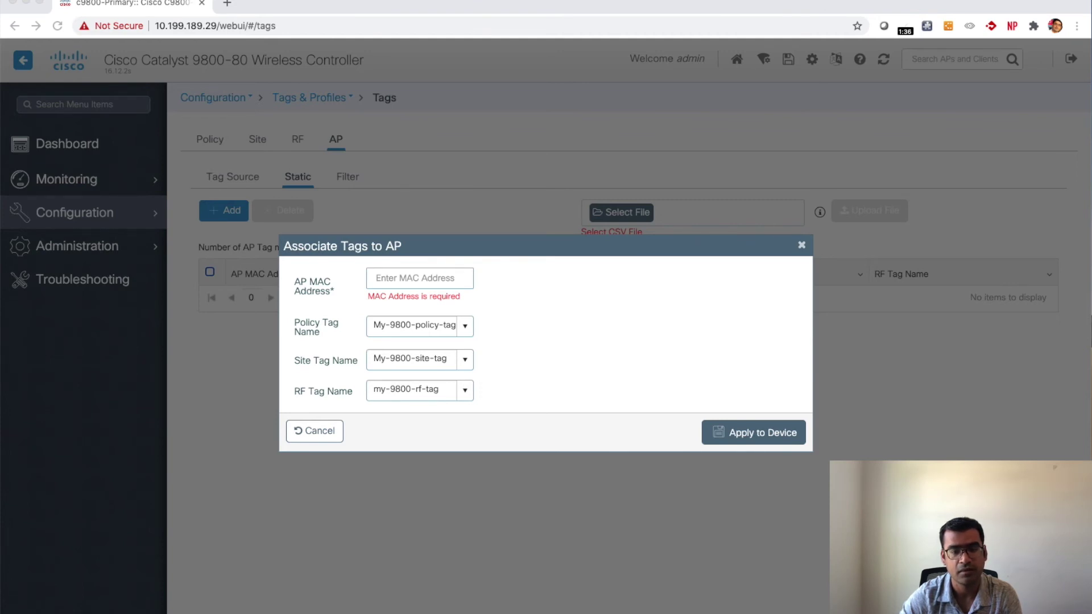
left_click(389, 278)
type("14:16:9D:54:10:A0")
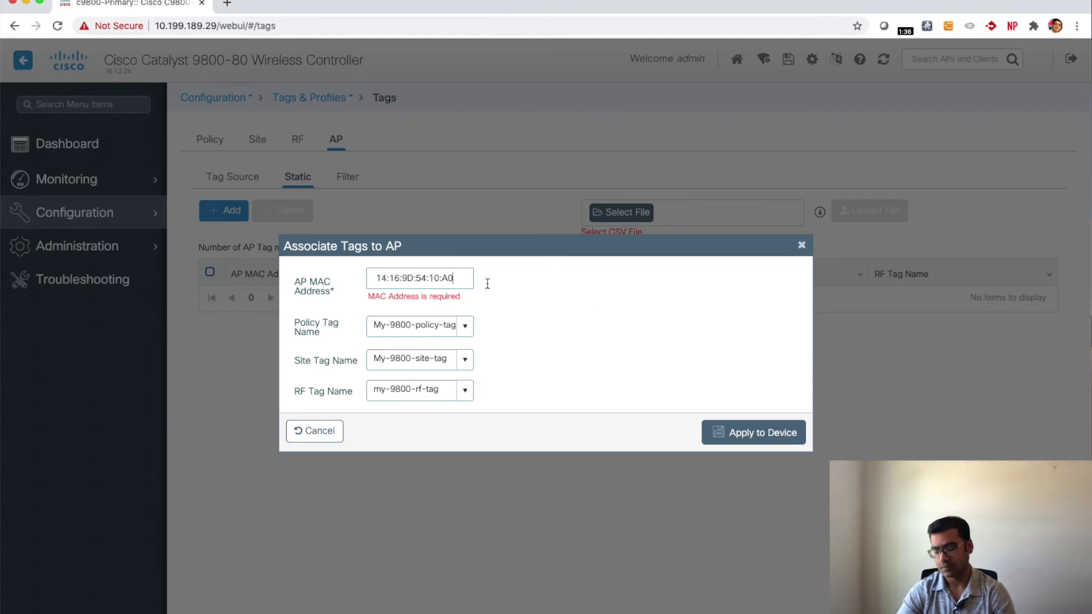
left_click(685, 310)
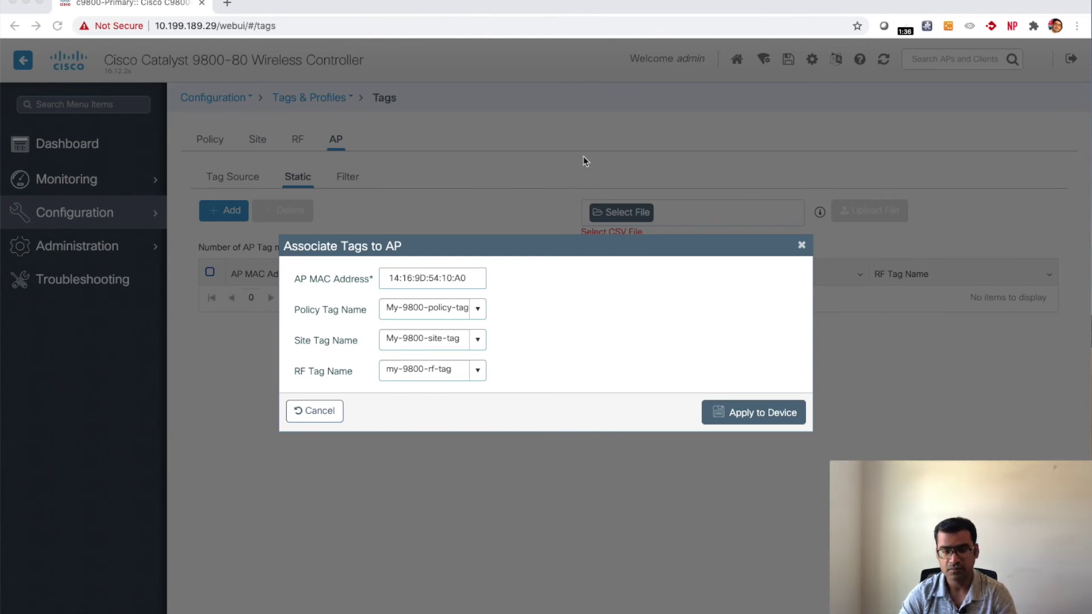
Step: Apply the static tag mapping for AP 1416.9D54.10A0 and place the AP's SSH console beside the browser
left_click(754, 417)
left_click(755, 418)
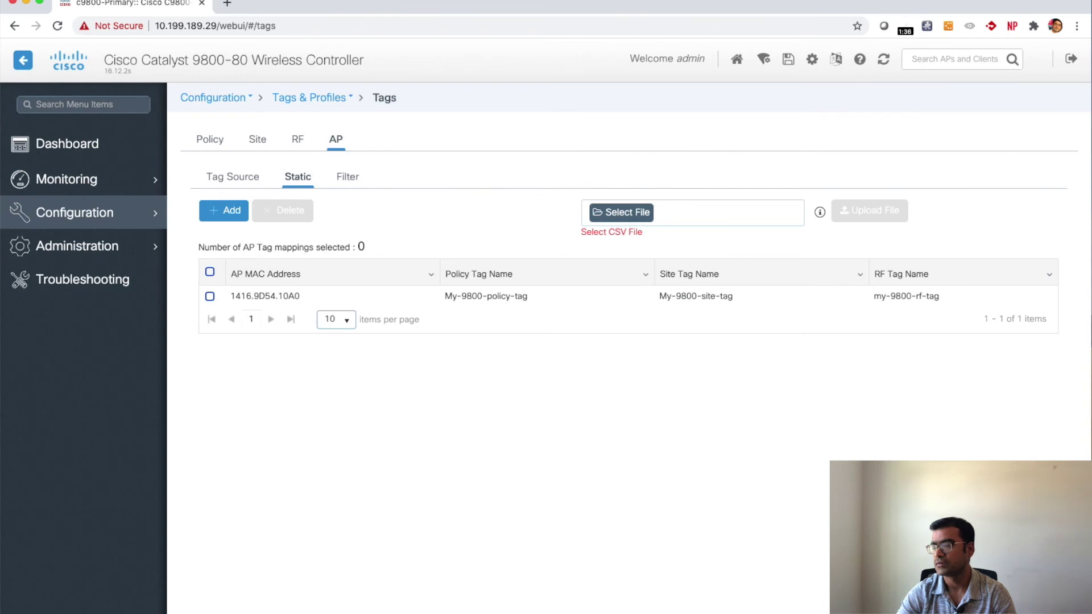
key("super+Tab")
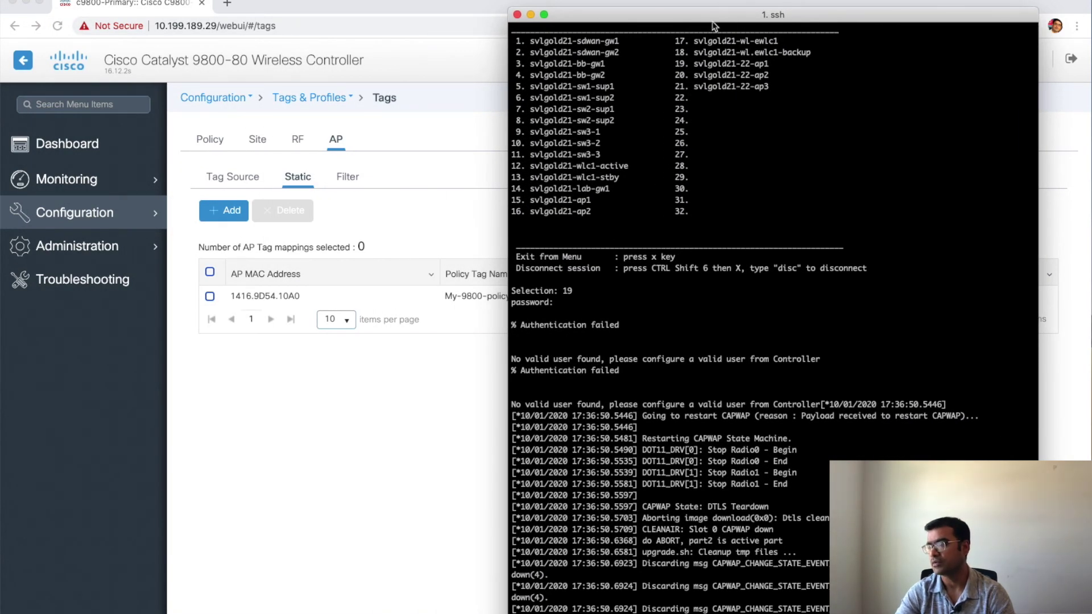
left_click_drag(714, 17, 716, 0)
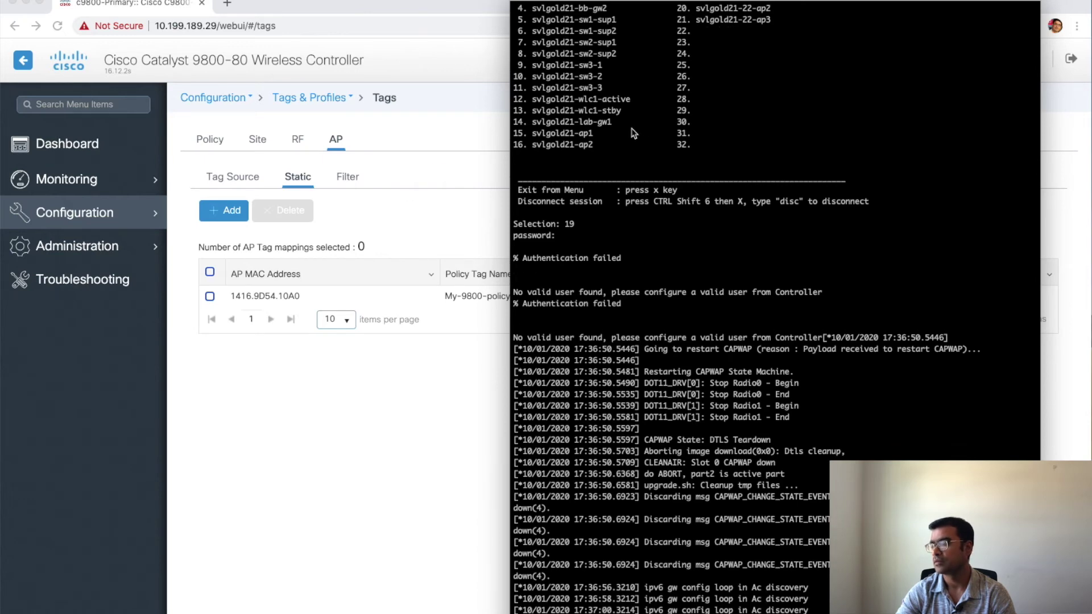
left_click_drag(796, 4, 841, 7)
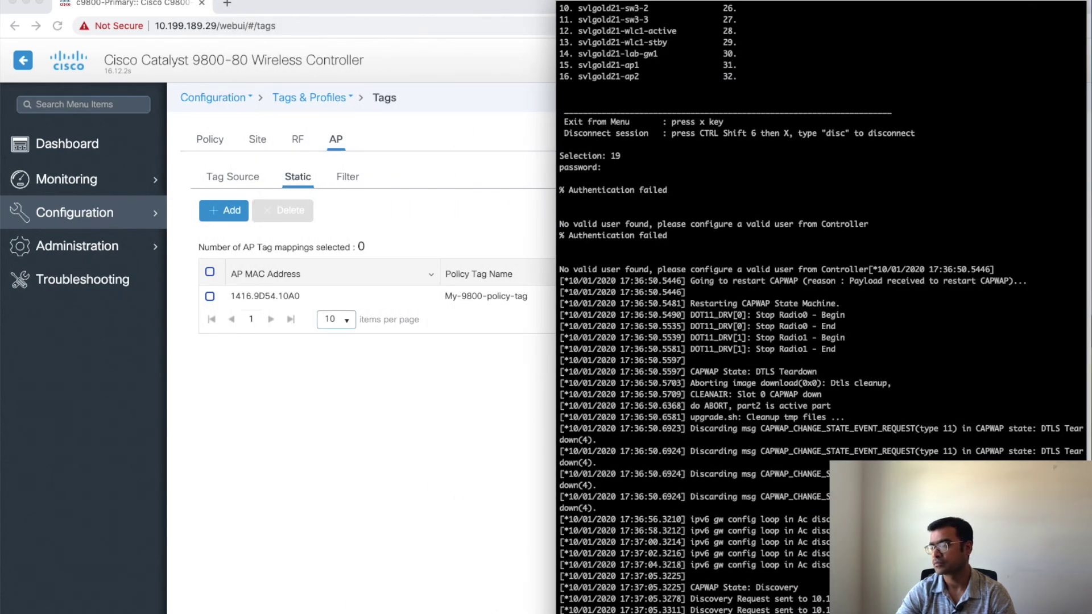
left_click_drag(841, 7, 827, 7)
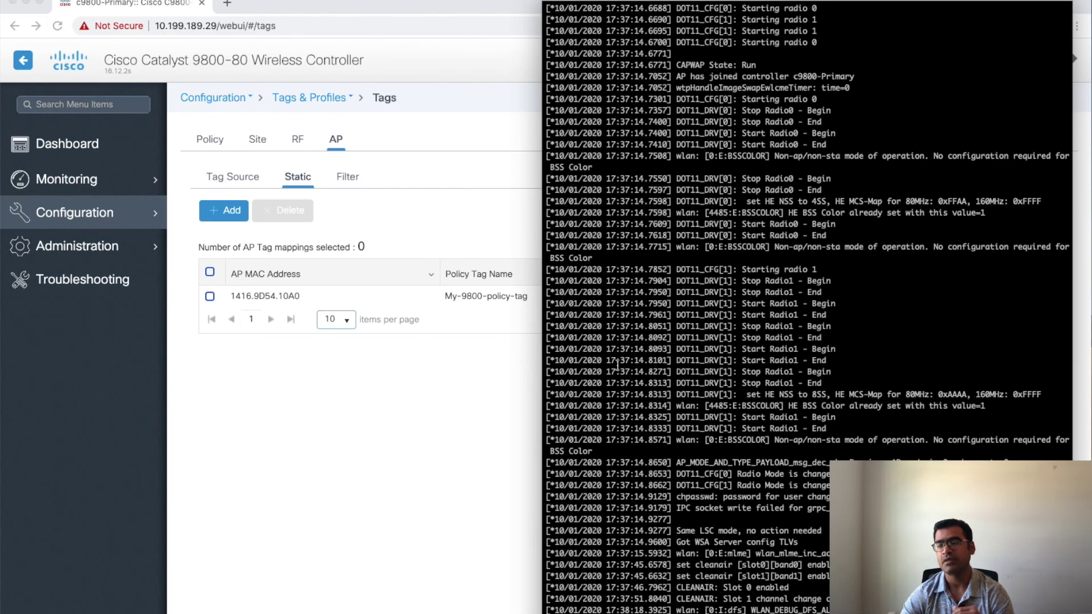
Step: Check the AP log terminal, then close the Associate Tags to AP form in the browser
left_click(248, 223)
left_click(233, 212)
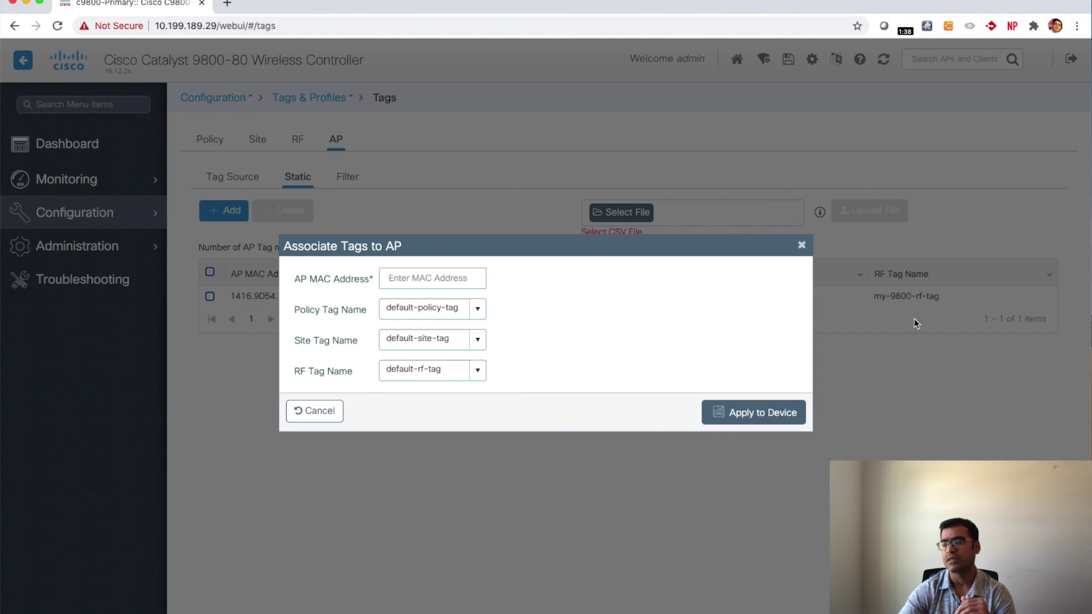
key("ctrl+Up")
left_click(819, 366)
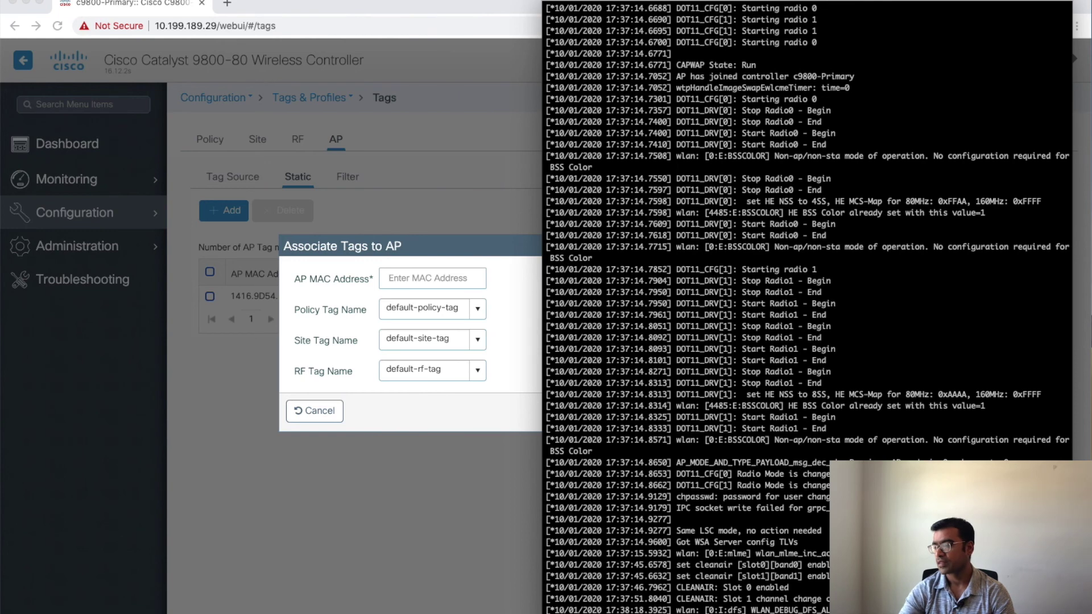
left_click(420, 419)
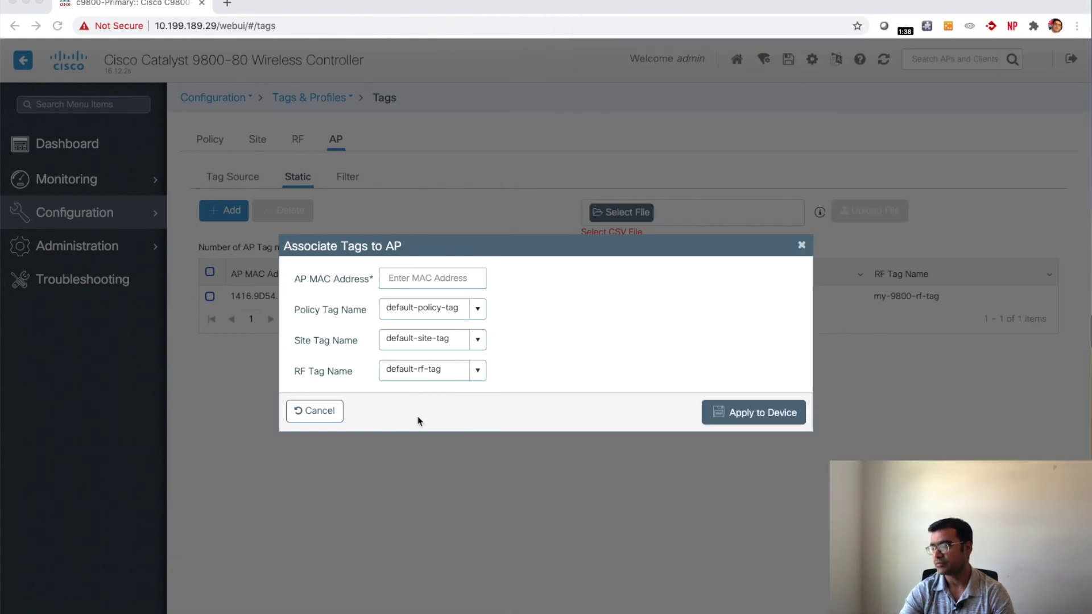
left_click(802, 246)
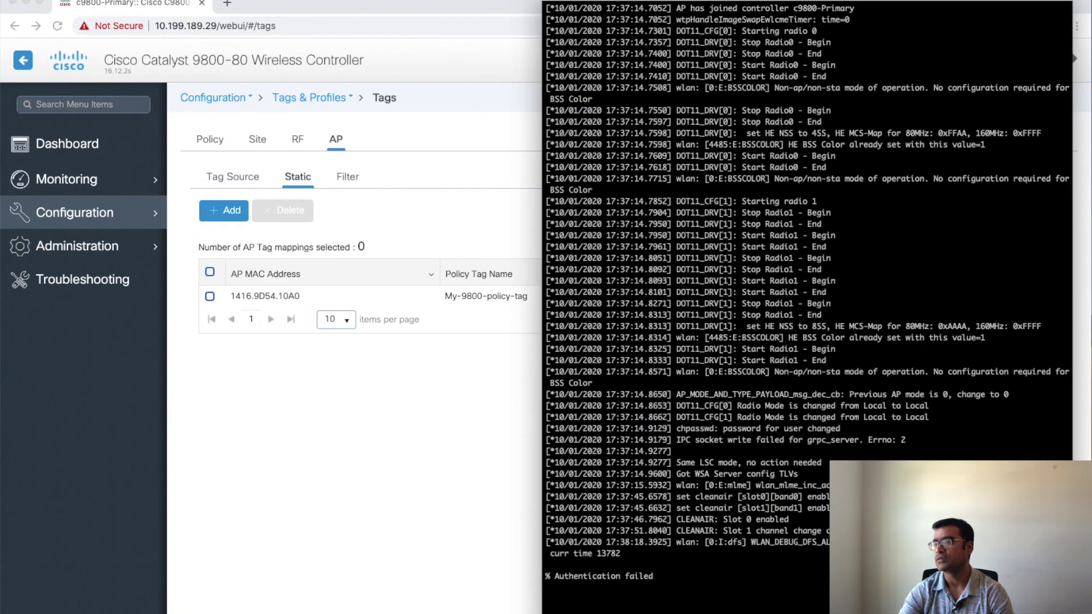
Step: Log in to the AP console with the admin username and its password
key("Return")
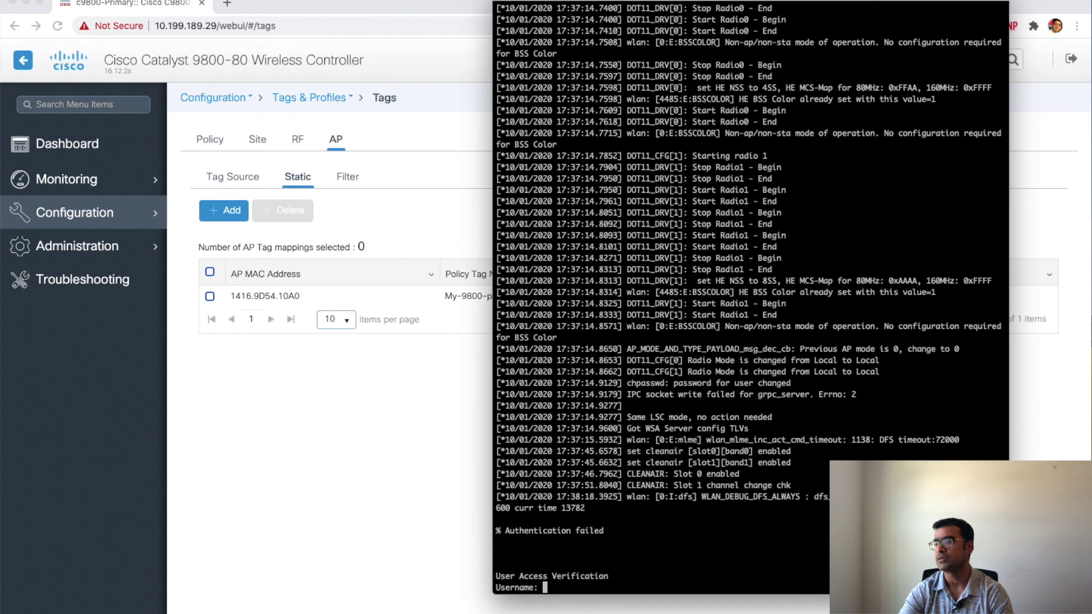
type("a")
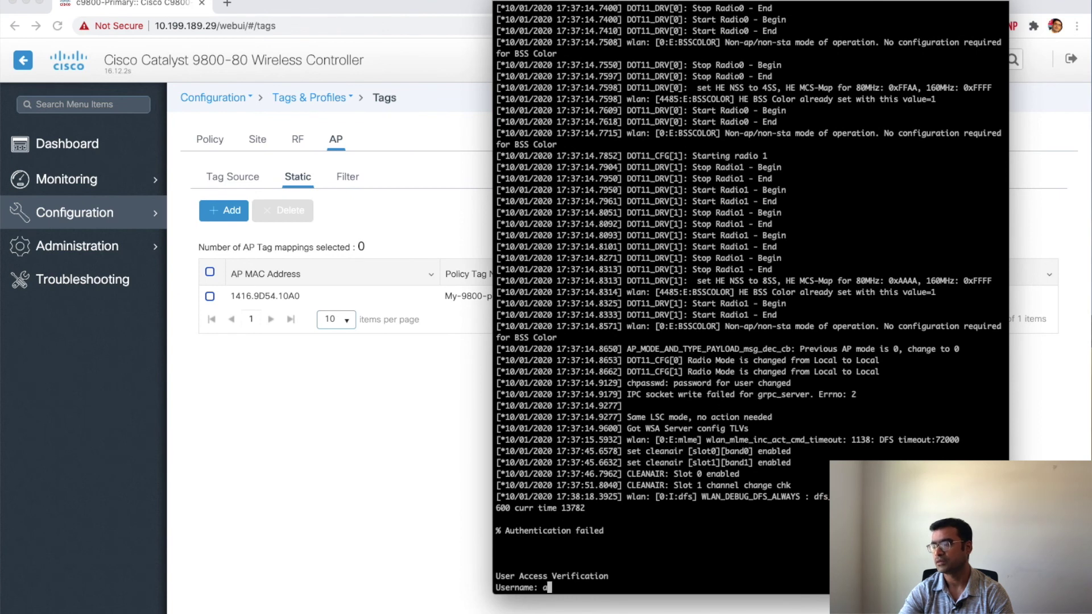
type("dmin")
key("Return")
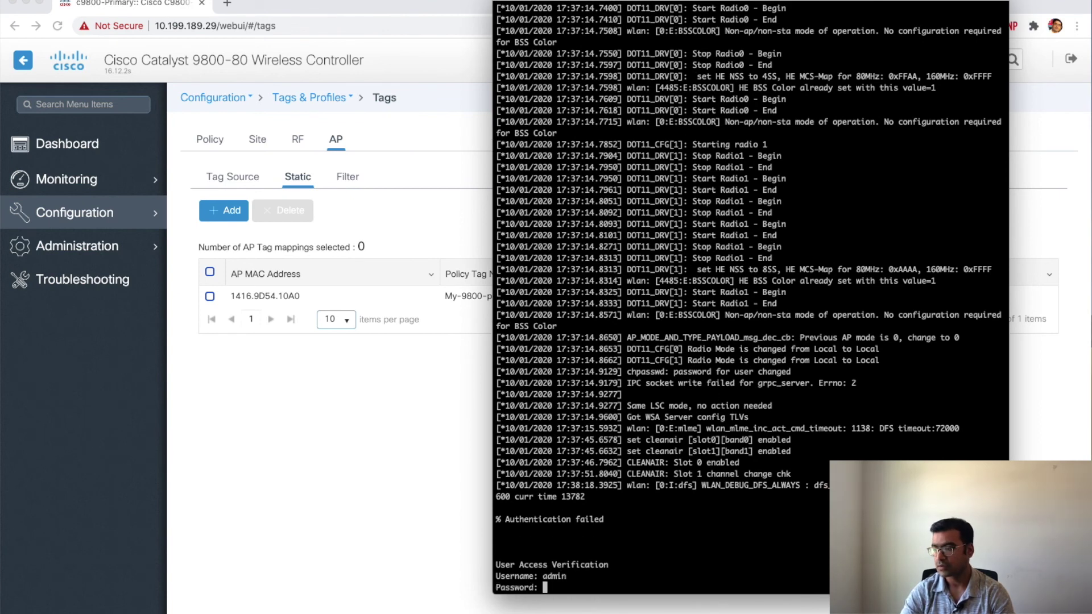
key("Return")
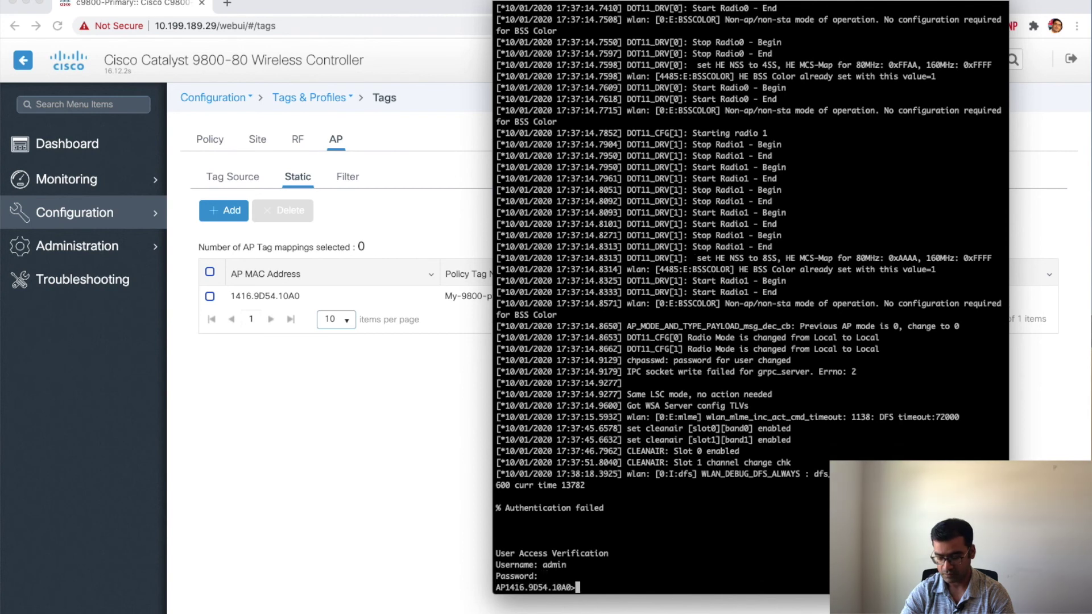
key("Return")
key("Return")
Step: Enter privileged mode with 'en' and run 'sh ip int bri', showing wired0 at 10.199.189.25 via DHCP
type("en")
key("Return")
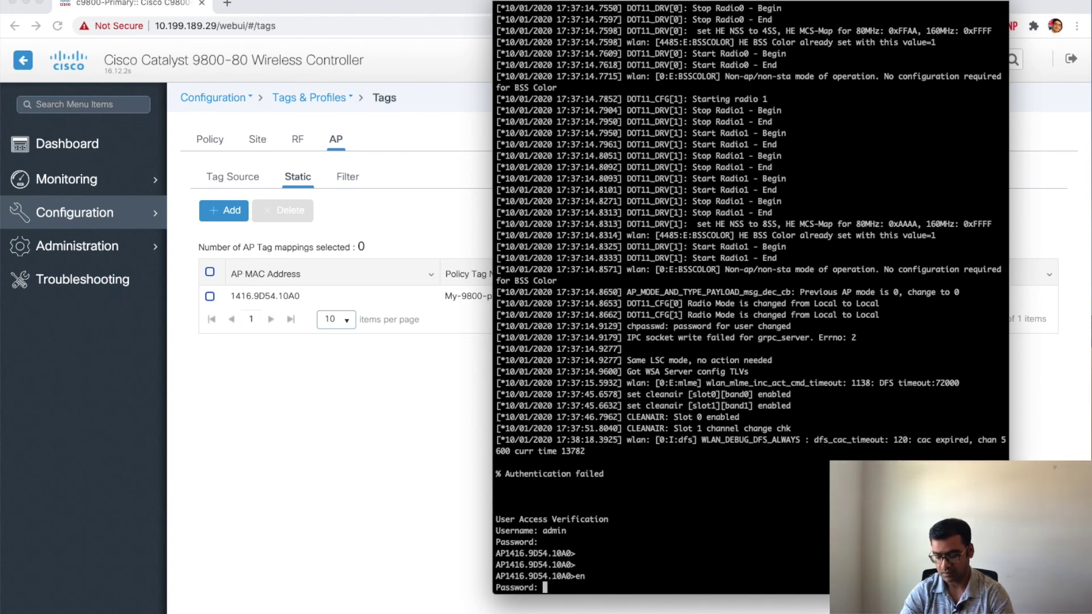
key("Return")
key("Return")
key("Return")
key("Return")
key("Return")
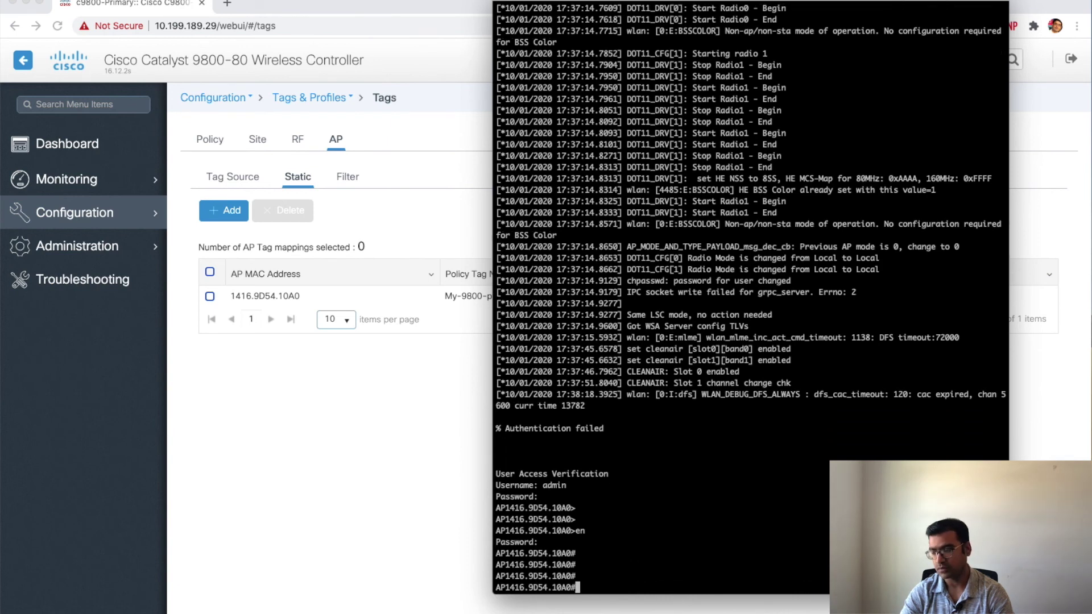
type("sh ip i")
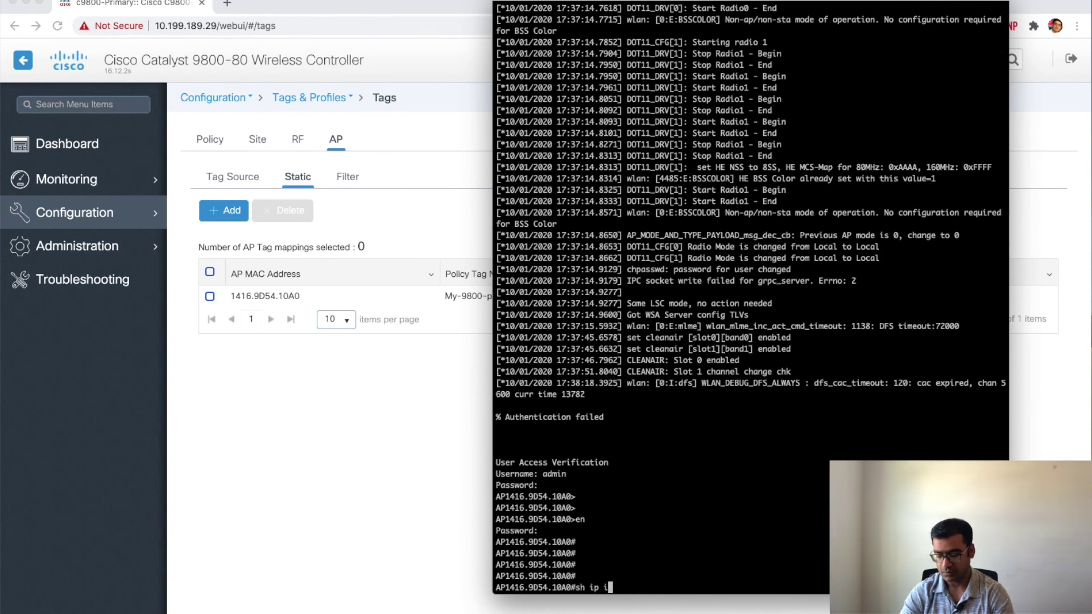
type("nt bri")
key("Return")
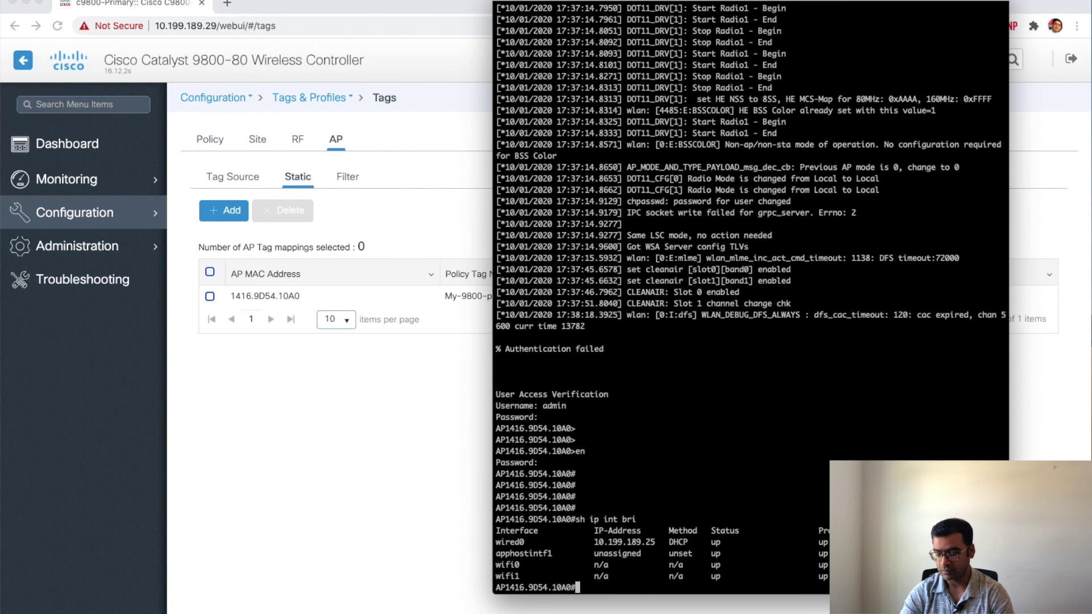
key("Return")
key("Return")
key("Return")
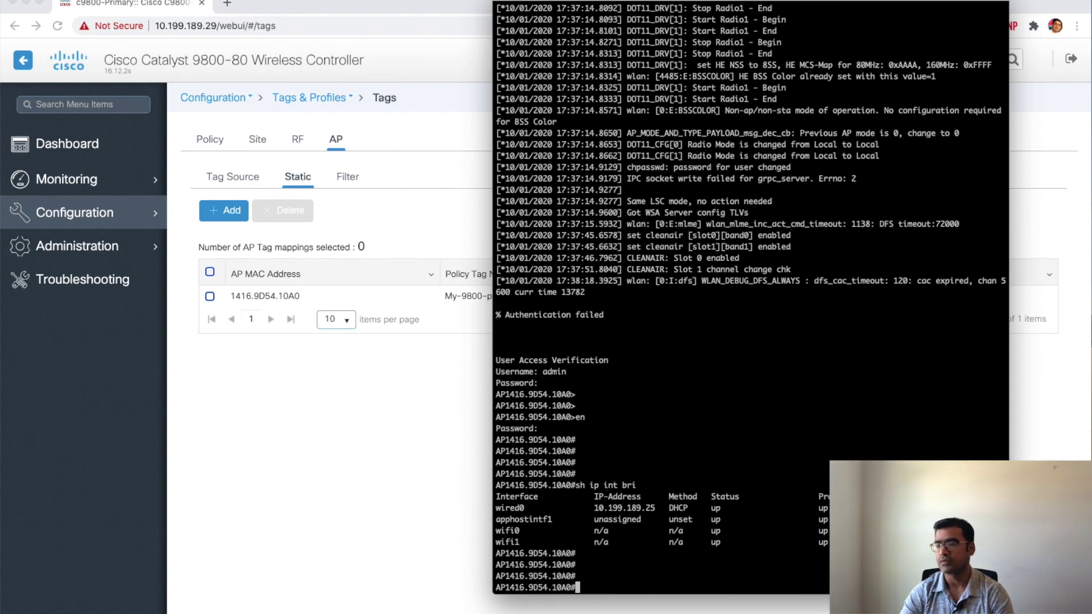
left_click(4, 135)
Step: From the Dashboard's three access points, review AP1416.9D54.10A0's configuration tree and the join statistics
left_click(52, 147)
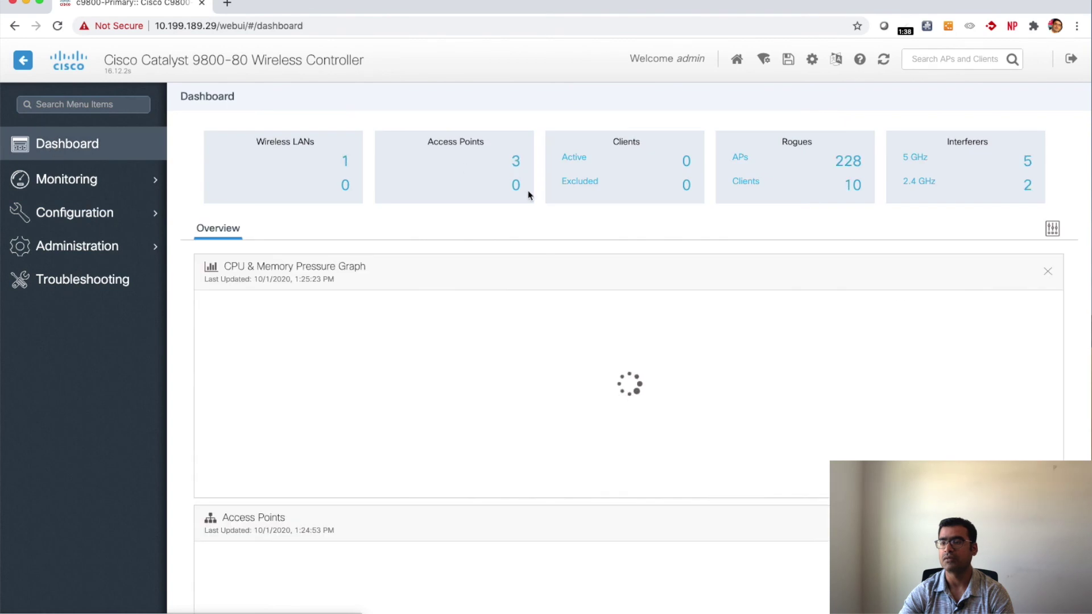
left_click(515, 166)
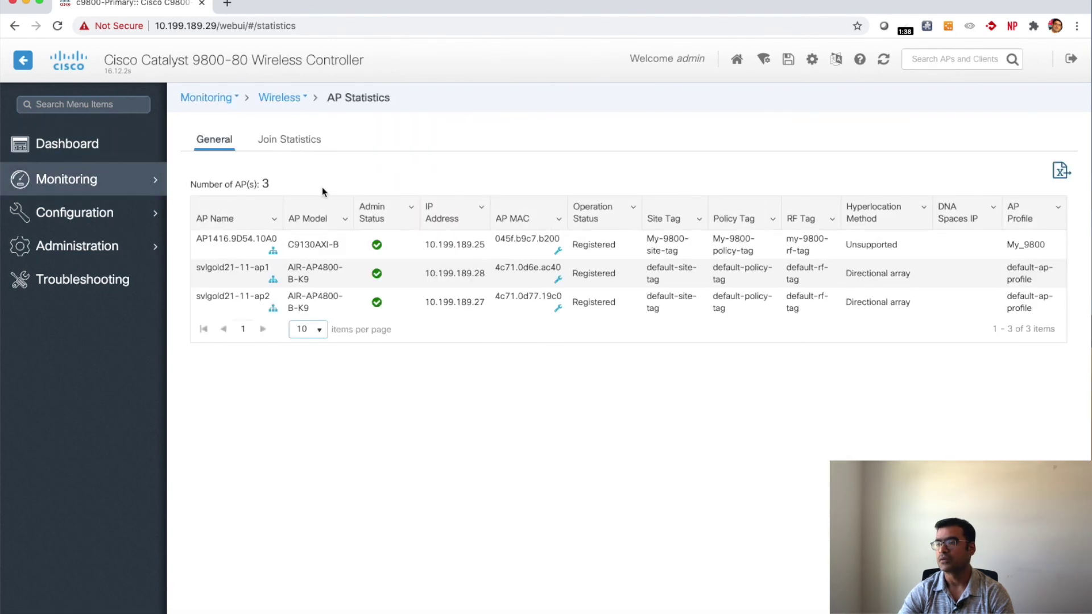
left_click(273, 277)
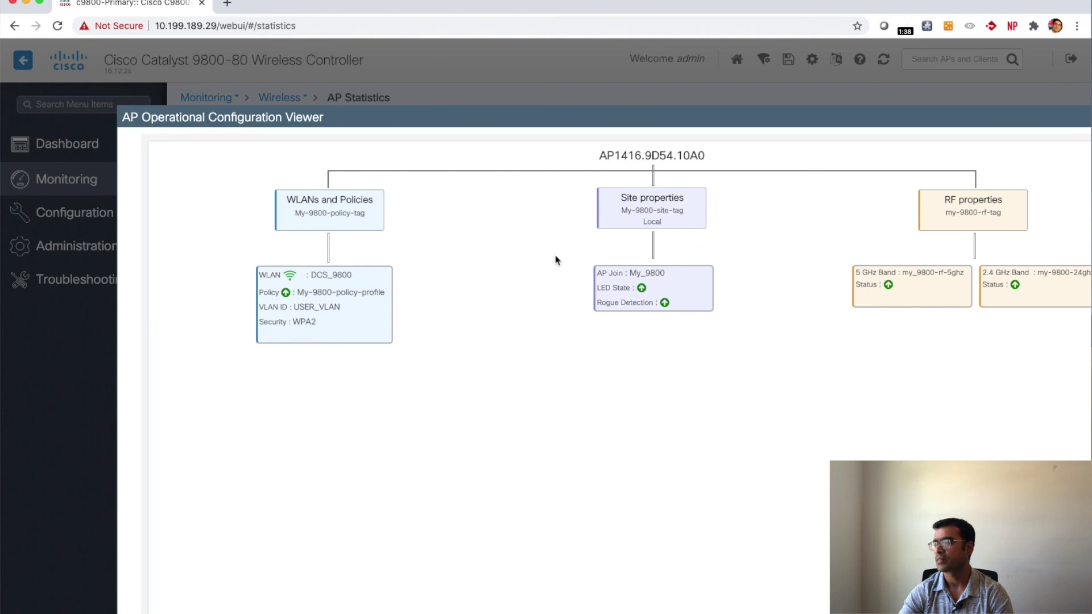
left_click_drag(897, 112, 776, 112)
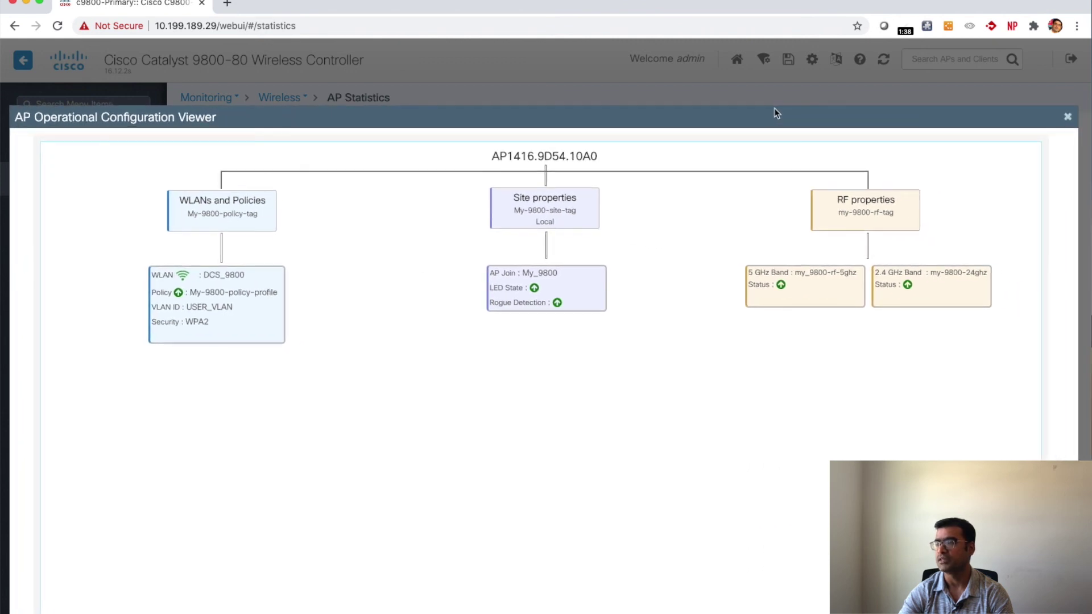
left_click(1067, 117)
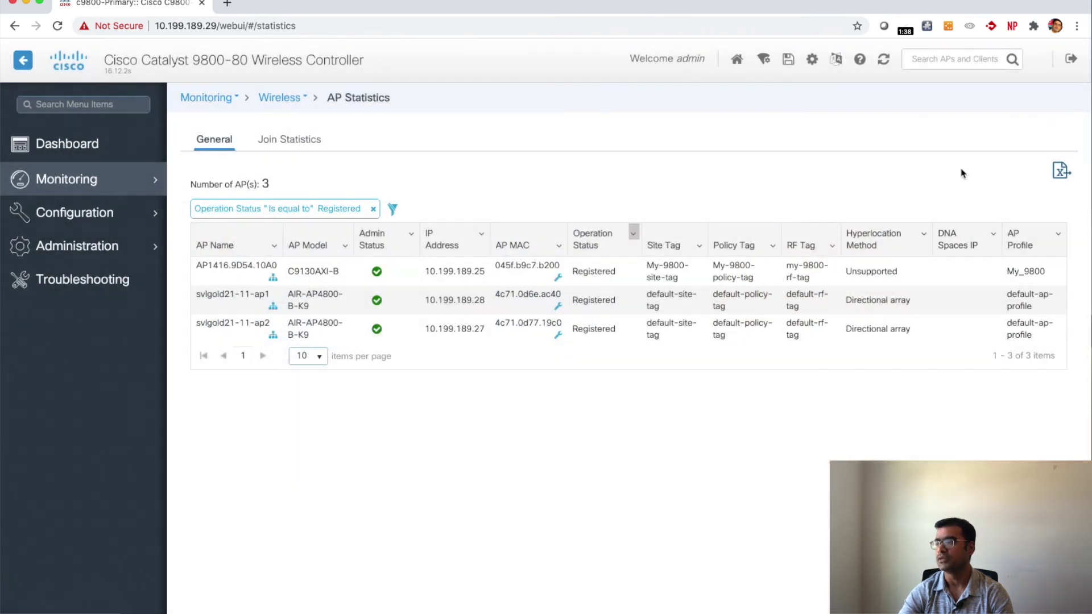
left_click(294, 150)
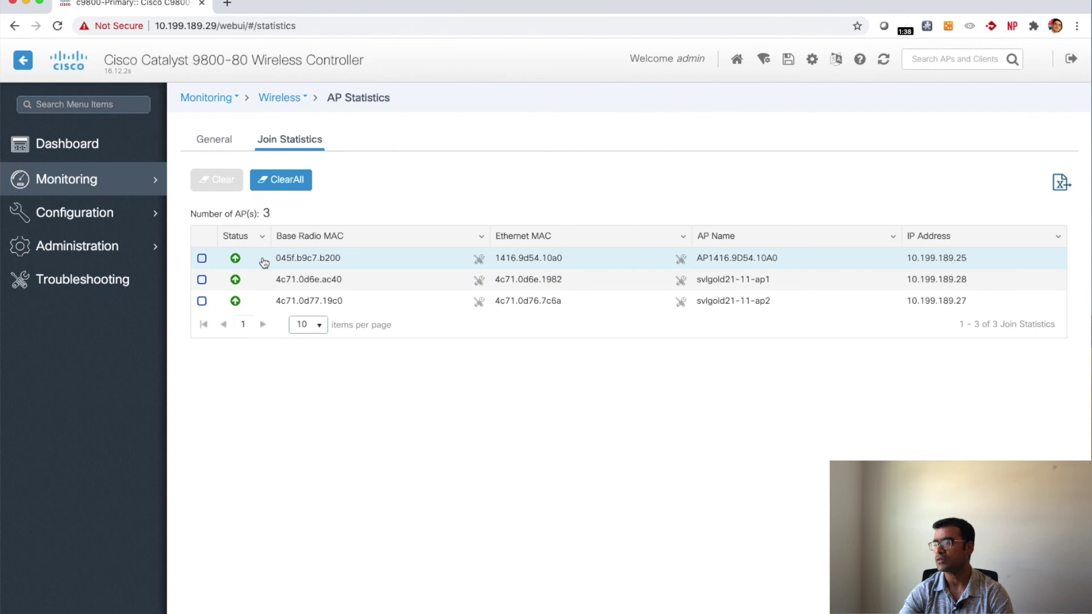
left_click(52, 145)
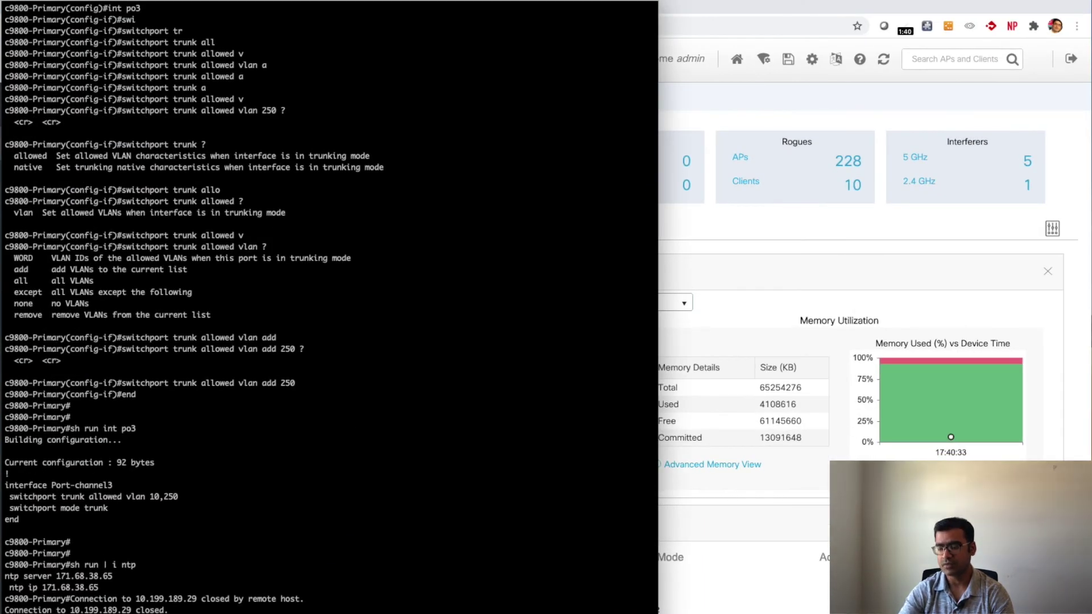
Step: Reconnect over SSH to the controller at 10.199.189.29 and list its three registered APs
key("Up")
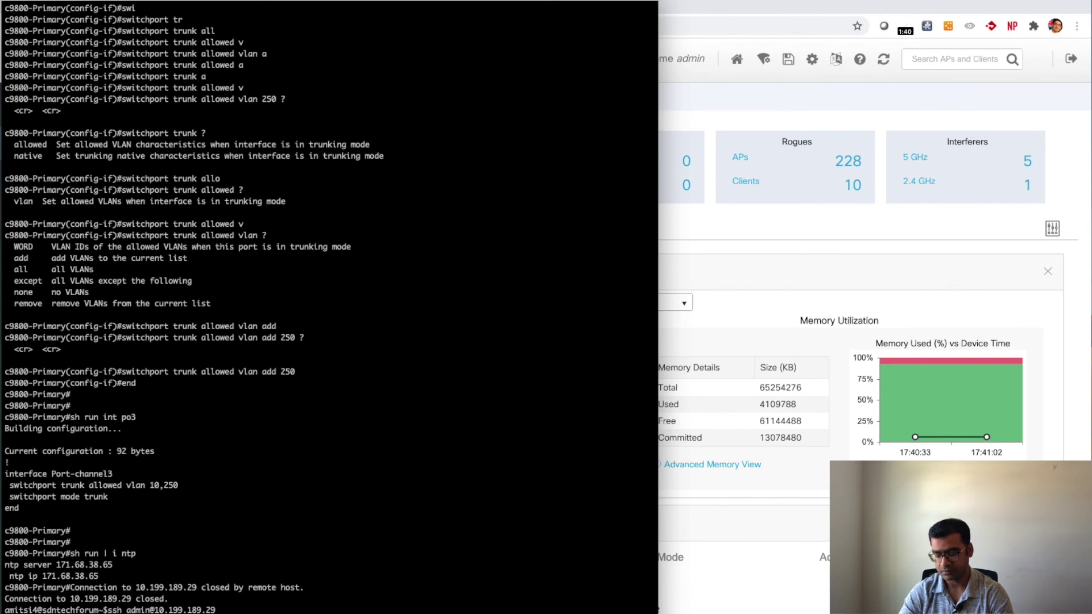
key("Return")
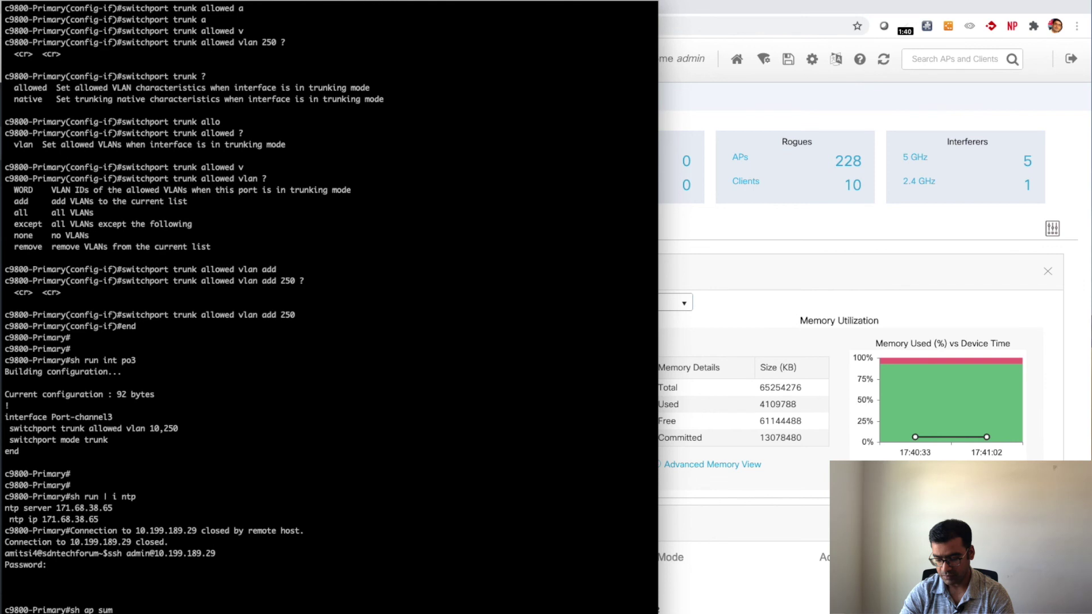
key("Return")
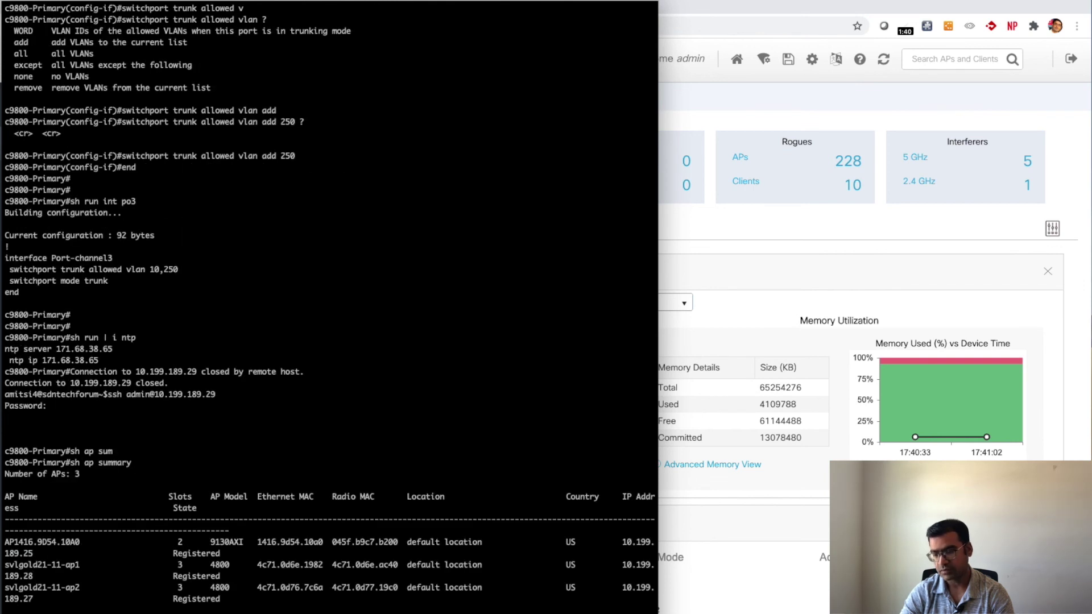
key("Return")
key("Return")
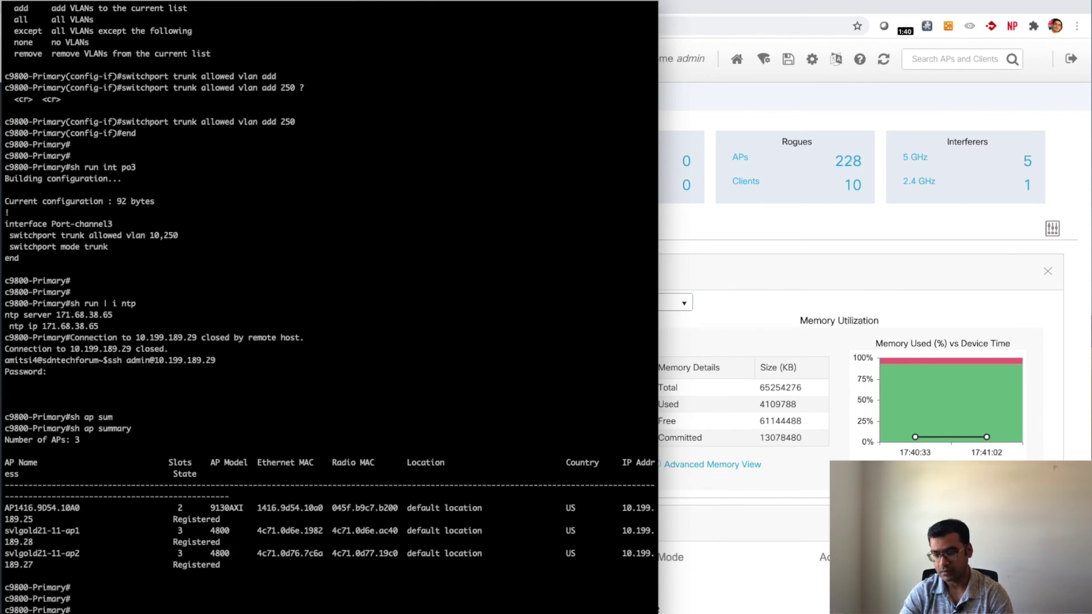
Step: Run 'show wireless client summary', which reports 0 clients and 0 excluded
key("Return")
type("sh wire")
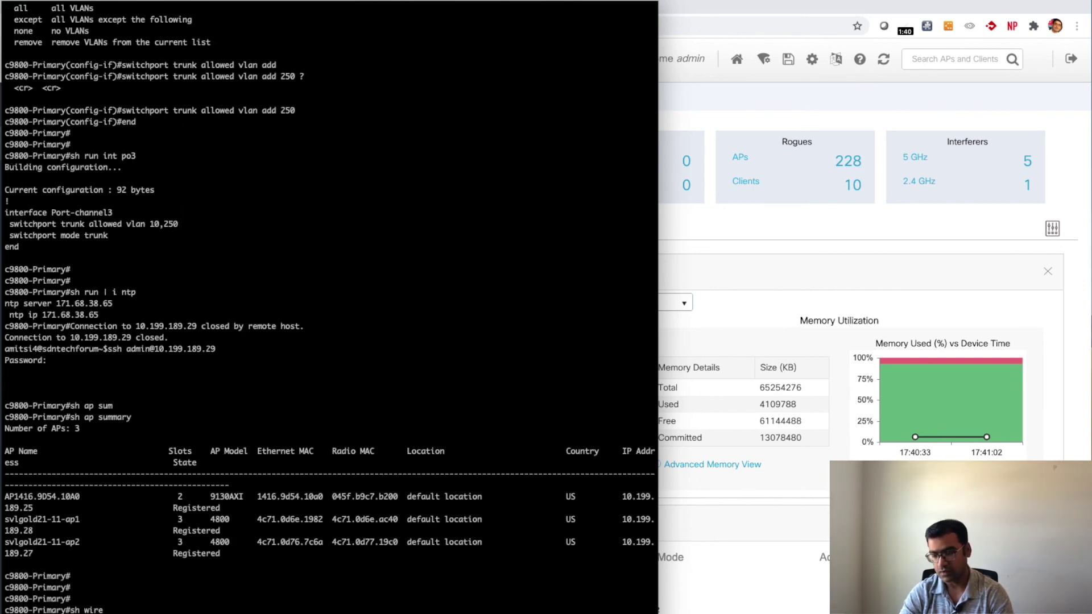
key("Tab")
type("cl")
key("Tab")
type("?")
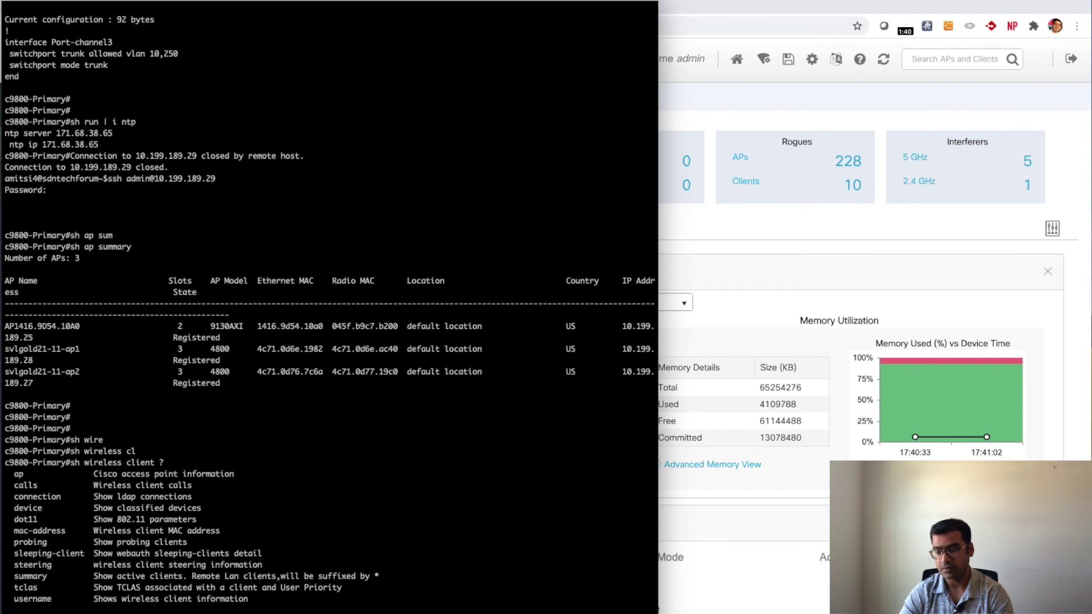
key("BackSpace")
type("su")
key("Tab")
key("Return")
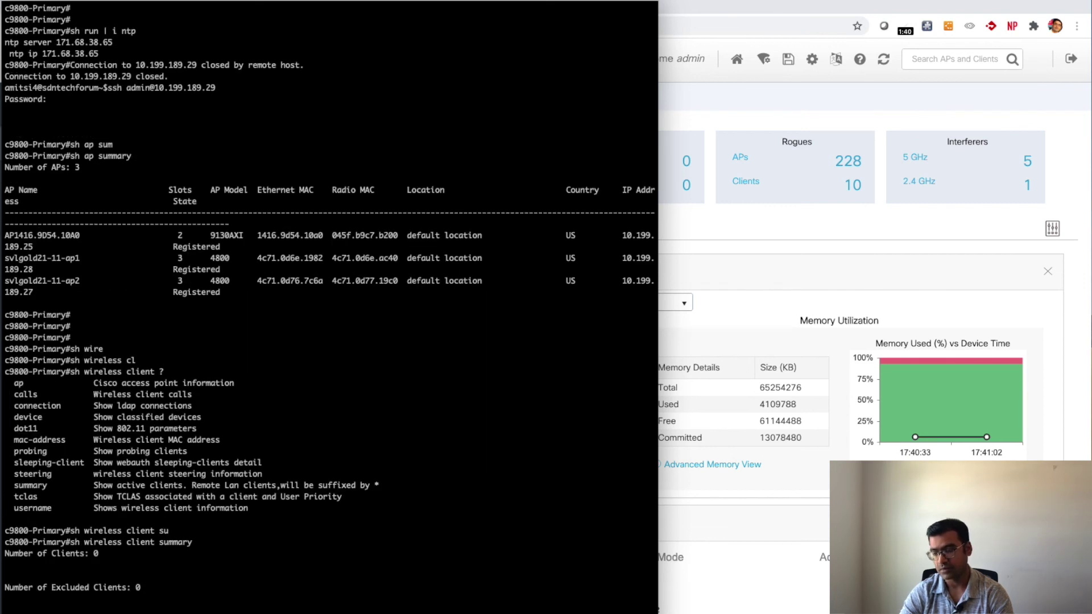
key("Return")
key("Return")
key("Return")
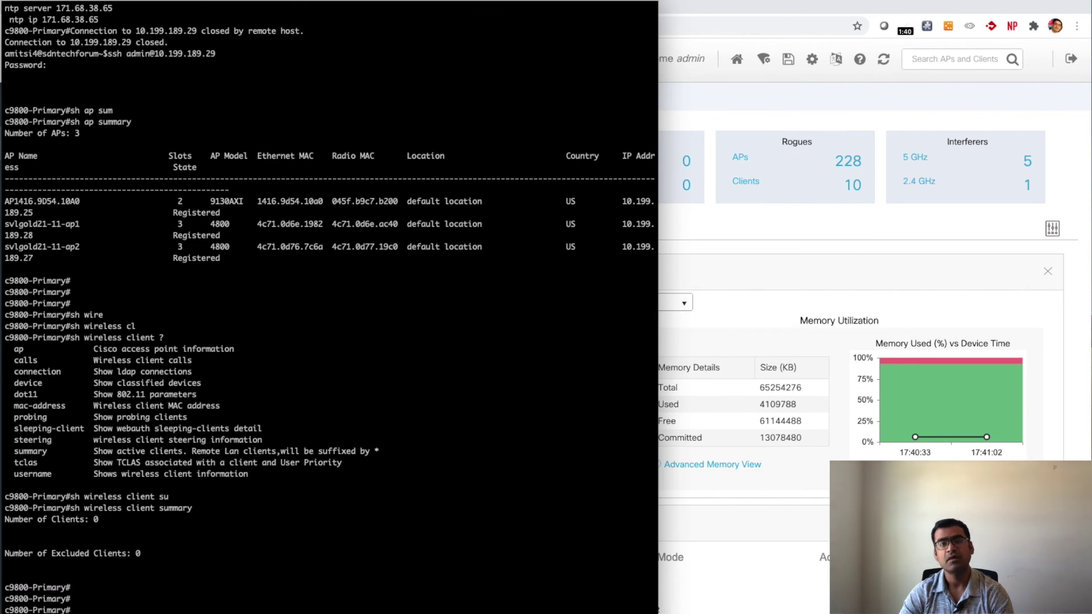